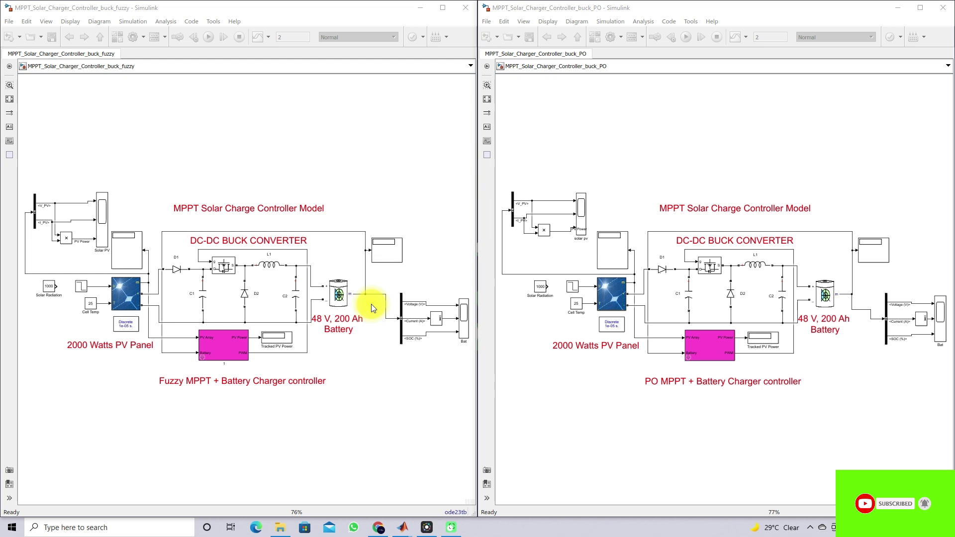
{"action": "left_click", "coordinate": [230, 379]}
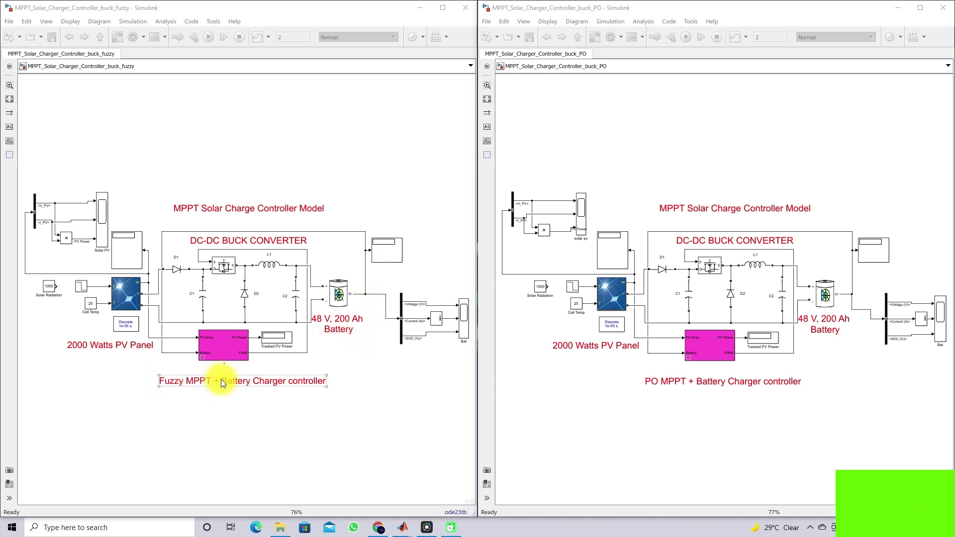
{"action": "left_click", "coordinate": [348, 380]}
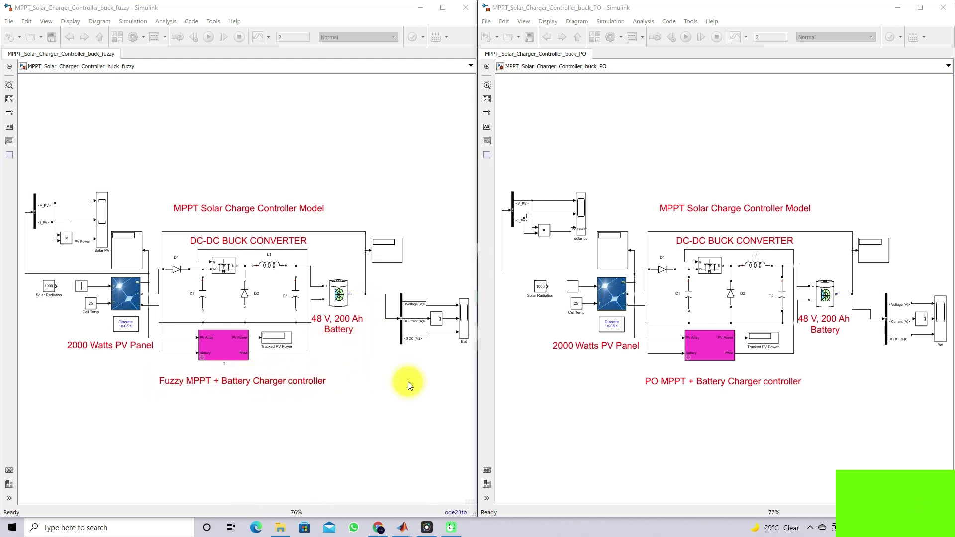
{"action": "left_click", "coordinate": [681, 383]}
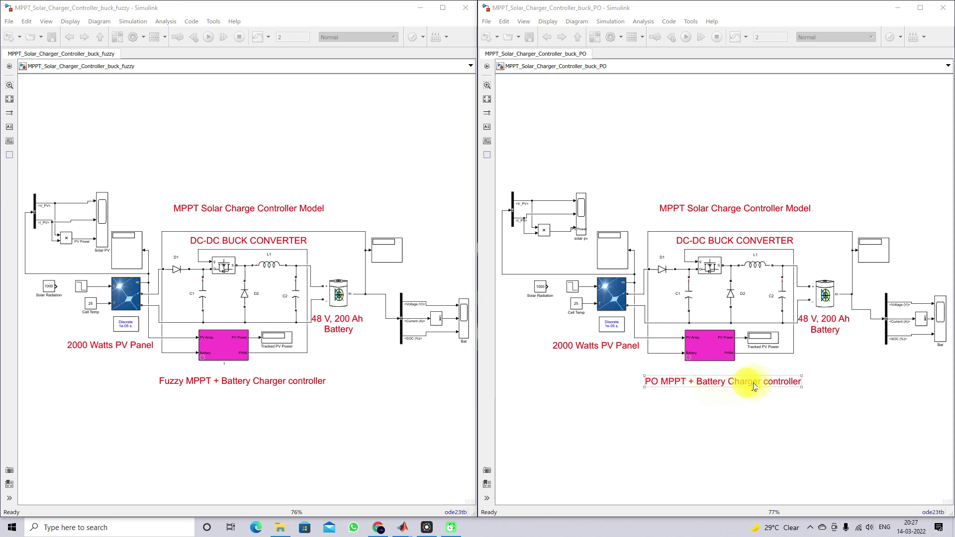
{"action": "left_click", "coordinate": [696, 368]}
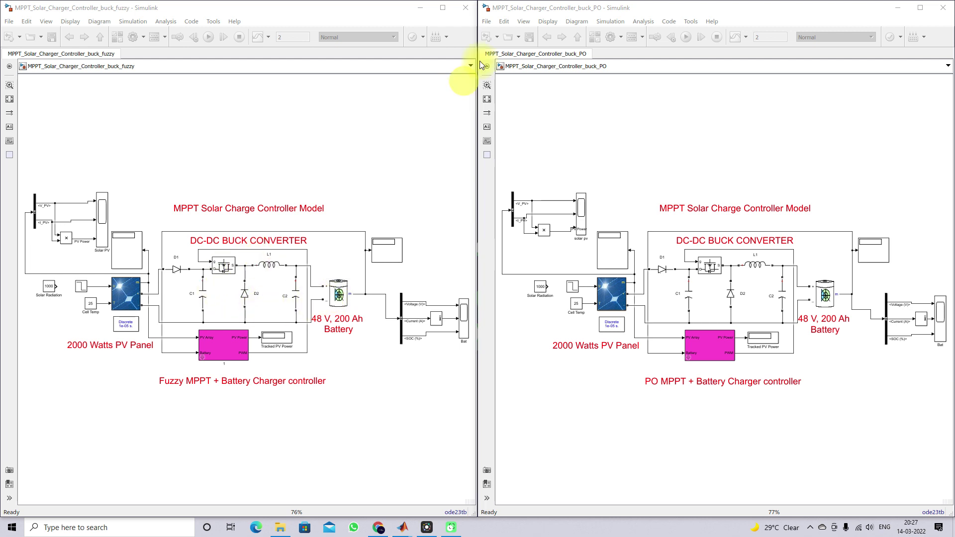
Maximize the MPPT_Solar_Charger_Controller_buck_fuzzy model window and fit the whole diagram to the view
{"action": "left_click", "coordinate": [442, 8]}
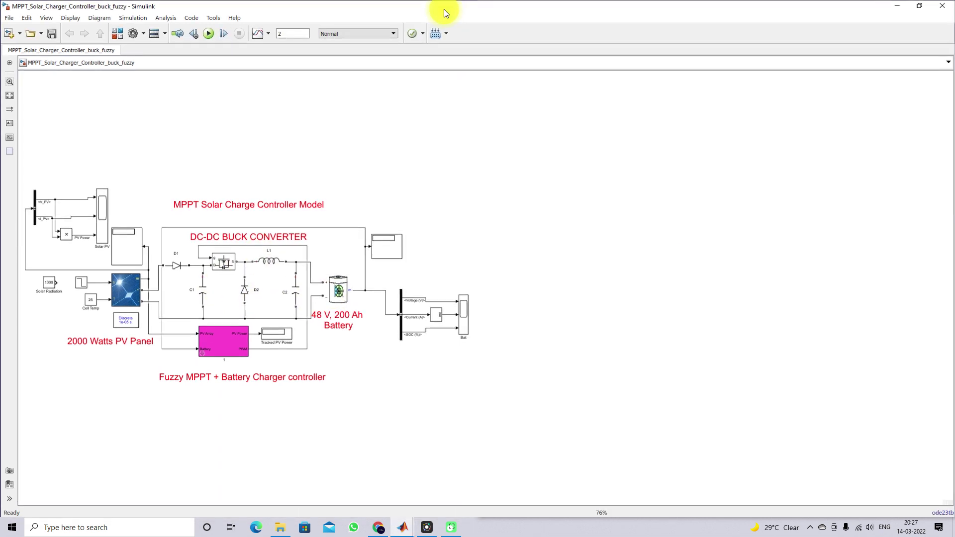
{"action": "left_click", "coordinate": [10, 95]}
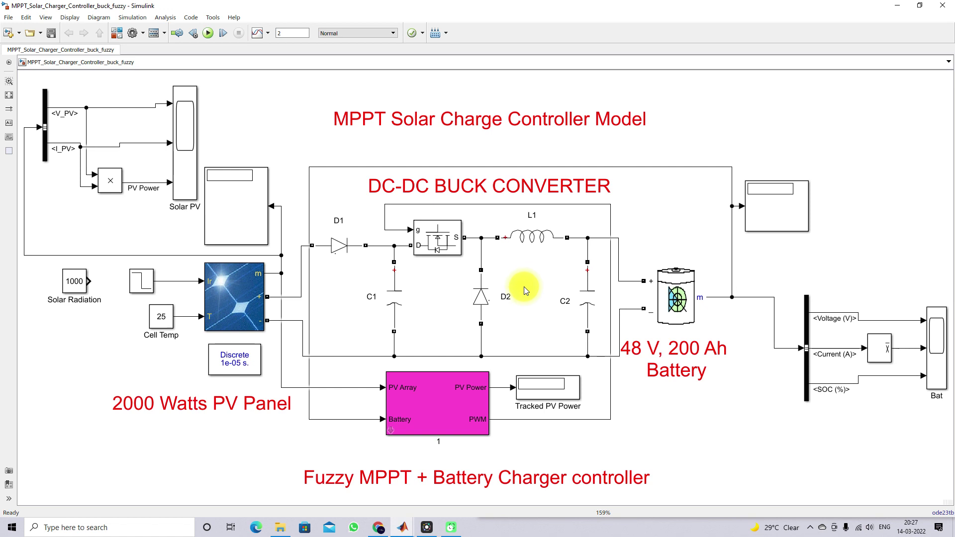
{"action": "left_click", "coordinate": [242, 303]}
{"action": "left_click", "coordinate": [209, 407]}
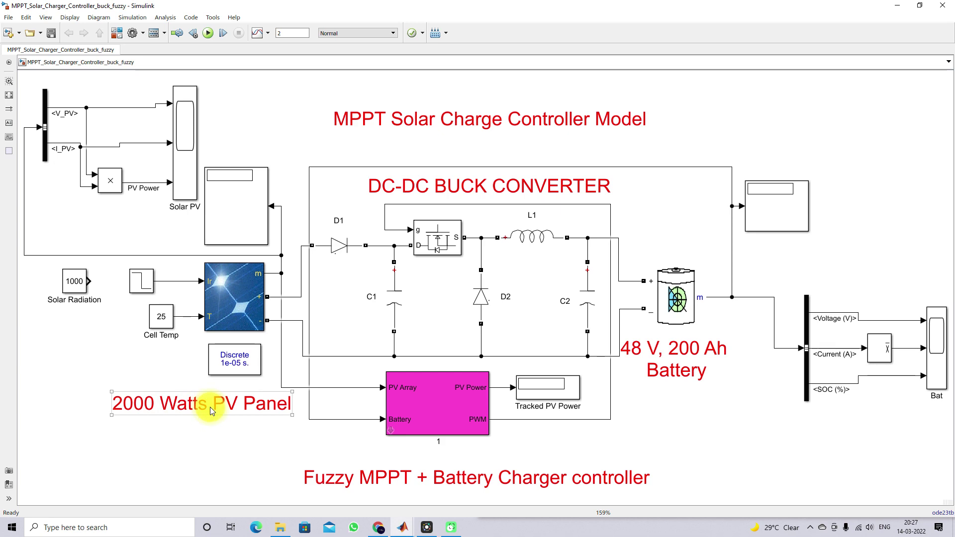
Open the PV Array block's parameters and reposition the dialog to leave the array data readable
{"action": "left_click", "coordinate": [251, 301]}
{"action": "double_click", "coordinate": [250, 302]}
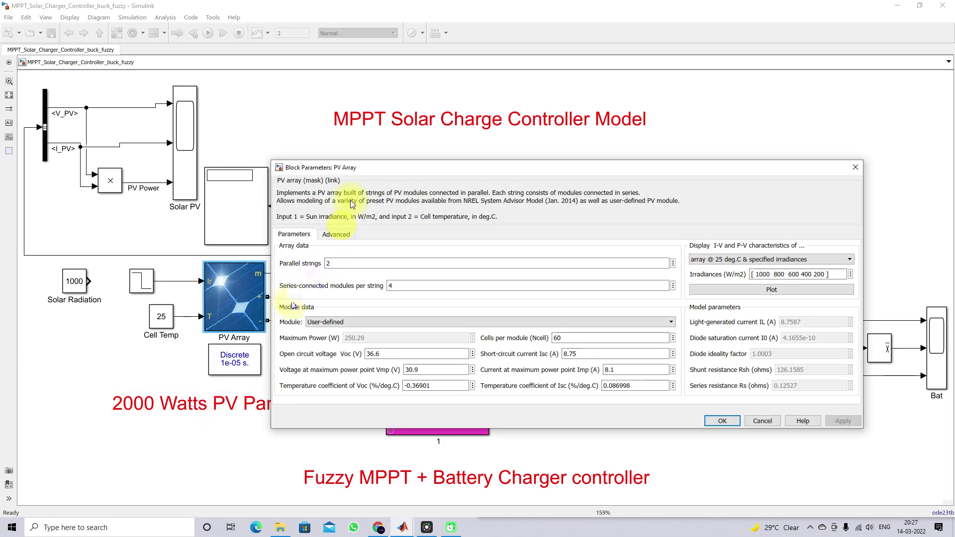
{"action": "left_click_drag", "start_coordinate": [366, 173], "coordinate": [313, 106]}
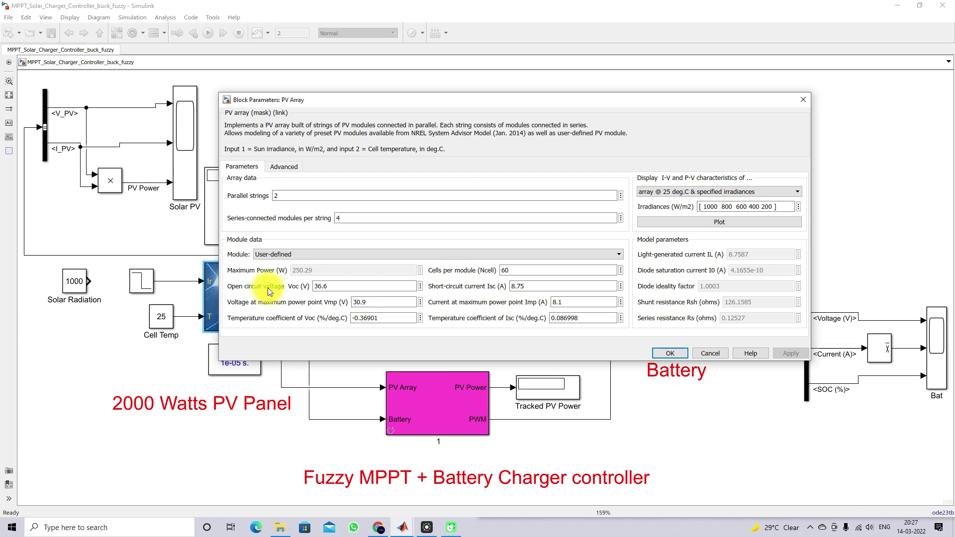
Underline the PV array's maximum power, string and module counts, and its voltage and current ratings with the pen, then exit drawing mode
{"action": "key", "text": "ctrl+shift+d"}
{"action": "left_click_drag", "start_coordinate": [292, 273], "coordinate": [314, 271]}
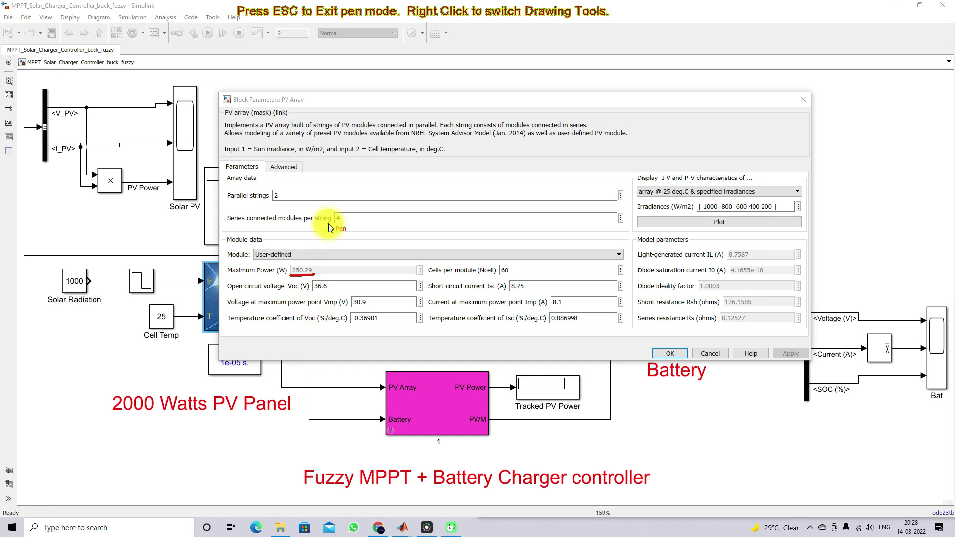
{"action": "left_click_drag", "start_coordinate": [333, 224], "coordinate": [341, 224]}
{"action": "left_click_drag", "start_coordinate": [270, 202], "coordinate": [283, 203]}
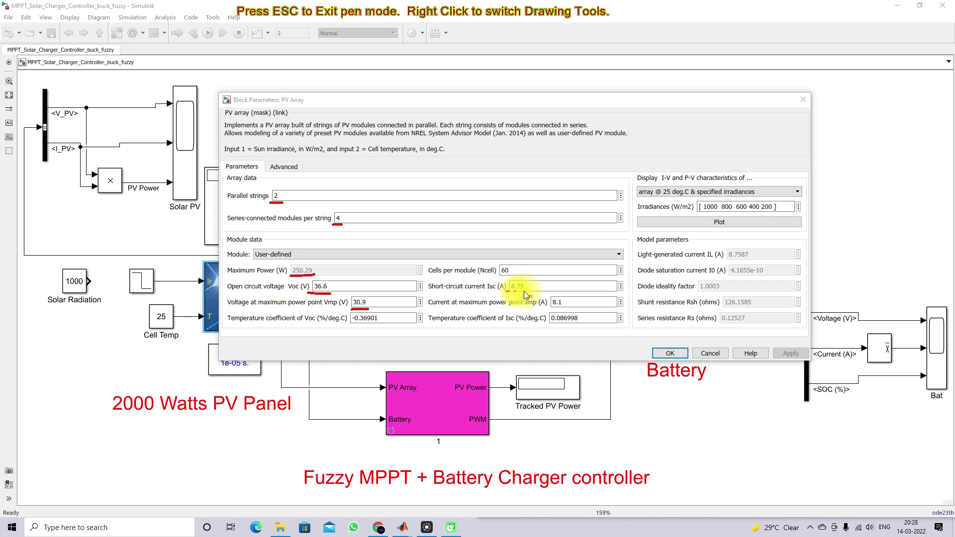
{"action": "left_click_drag", "start_coordinate": [506, 291], "coordinate": [528, 292]}
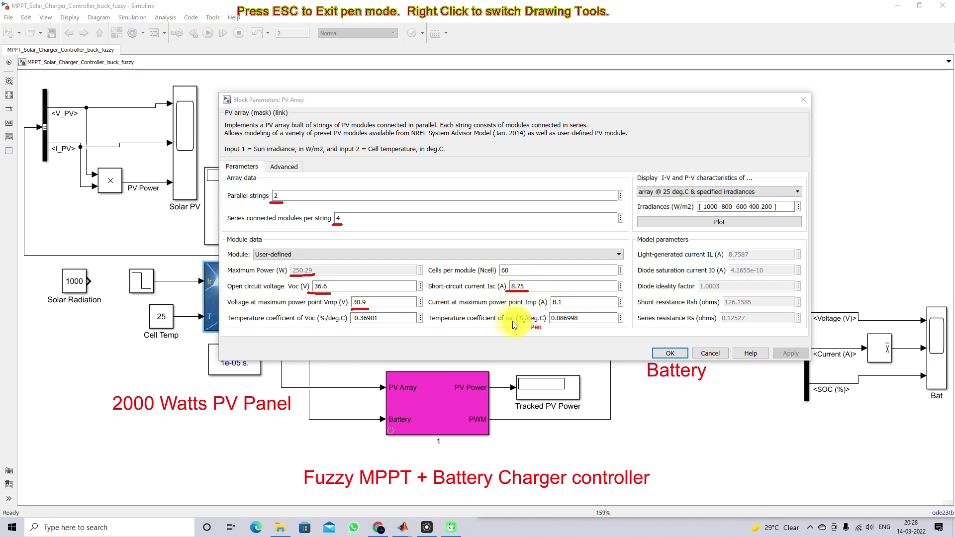
{"action": "left_click_drag", "start_coordinate": [551, 308], "coordinate": [562, 309]}
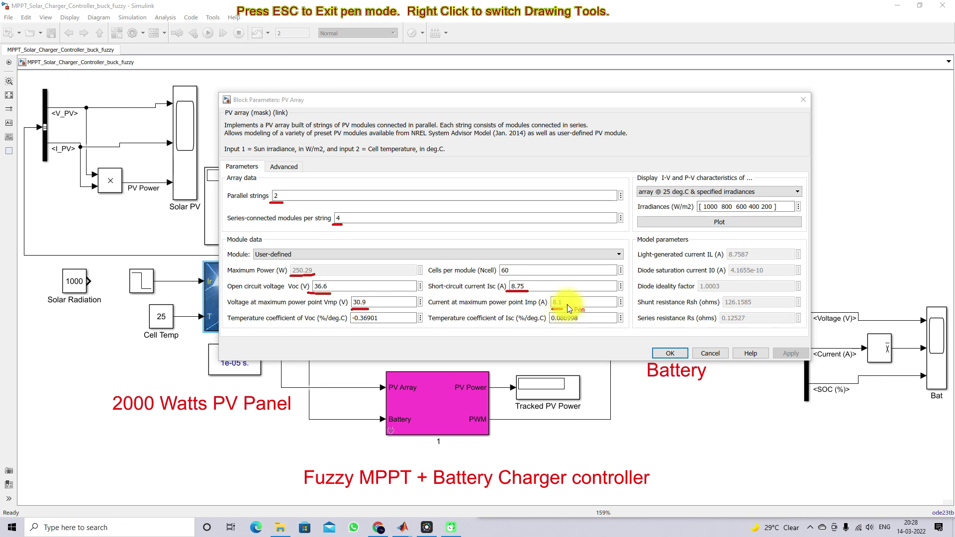
{"action": "key", "text": "Escape"}
Plot the array's I-V and P-V characteristics and read the maximum power point of each irradiance's power curve with the data cursor
{"action": "left_click", "coordinate": [708, 225]}
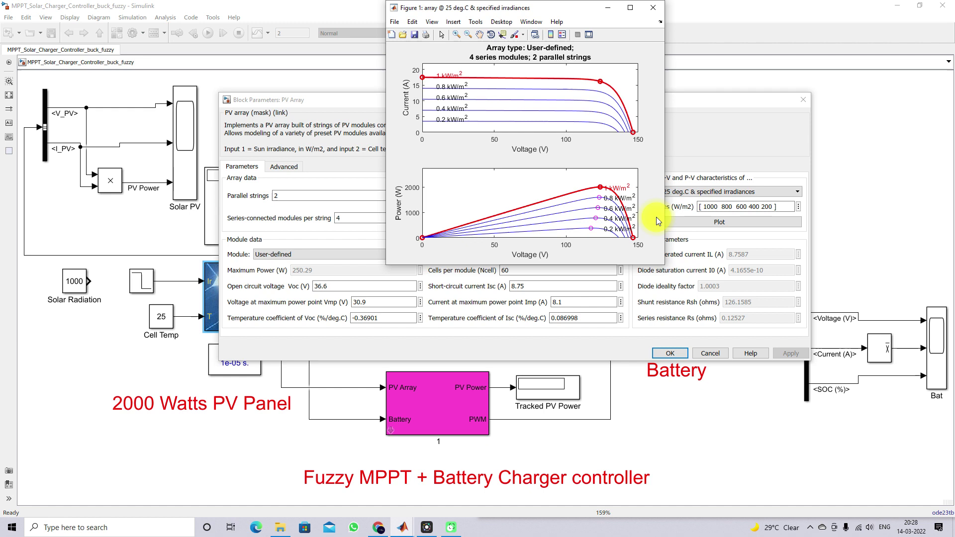
{"action": "left_click_drag", "start_coordinate": [518, 9], "coordinate": [455, 17]}
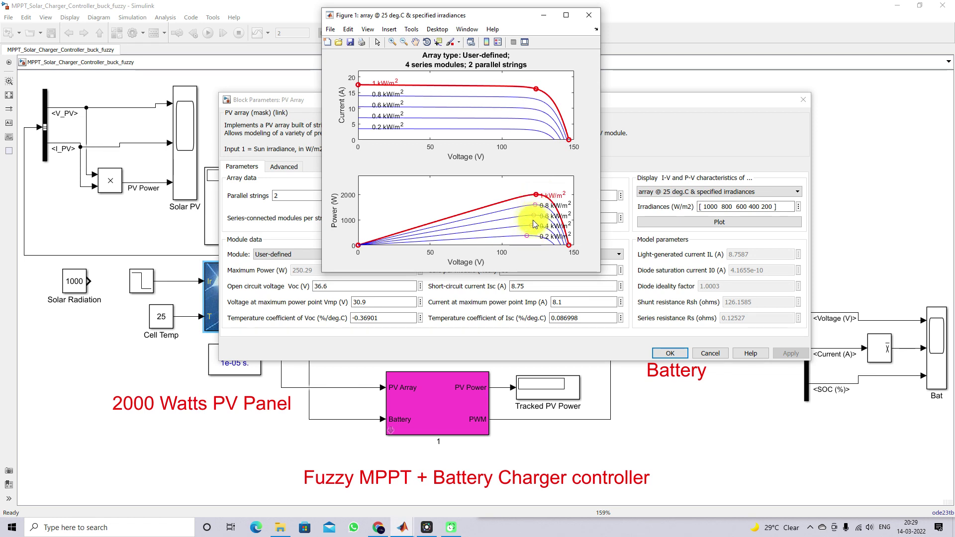
{"action": "left_click", "coordinate": [437, 44]}
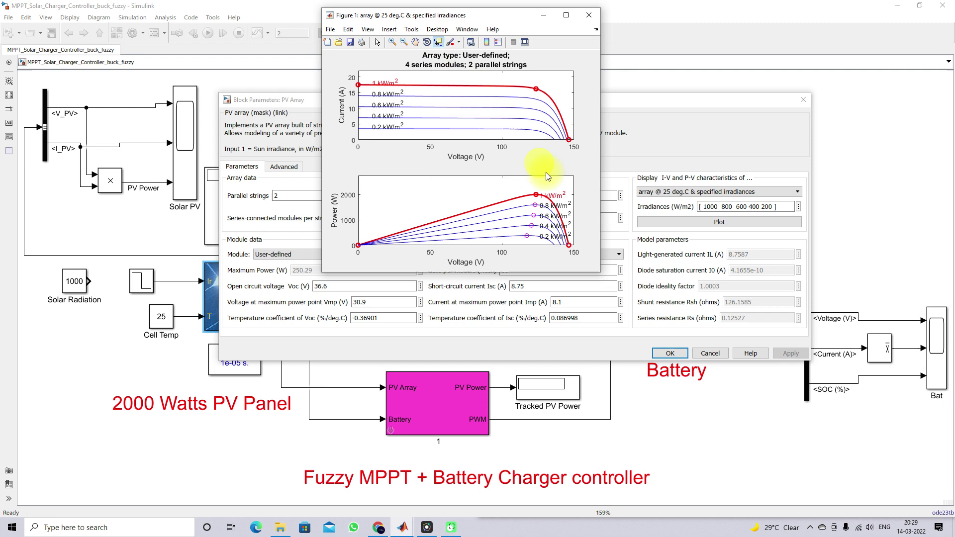
{"action": "left_click", "coordinate": [535, 193]}
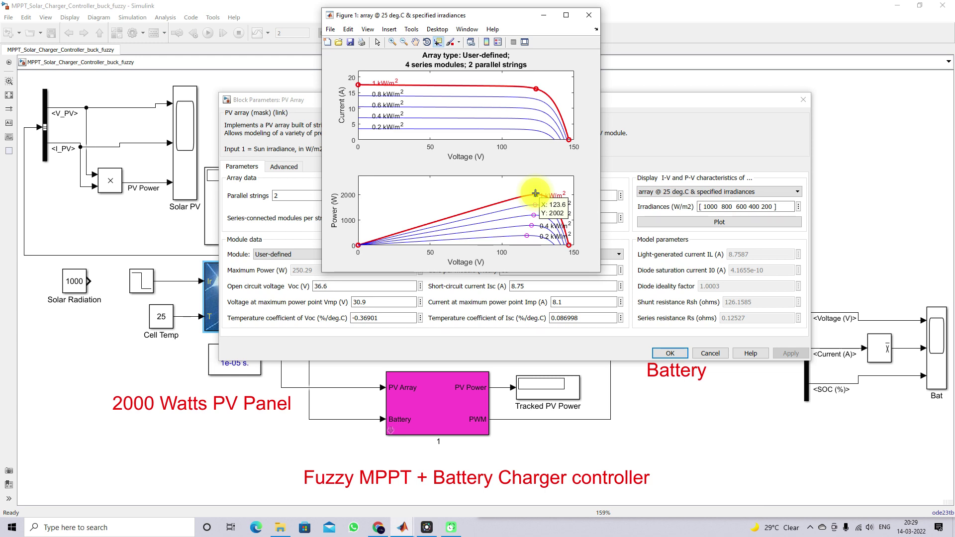
{"action": "left_click", "coordinate": [535, 208]}
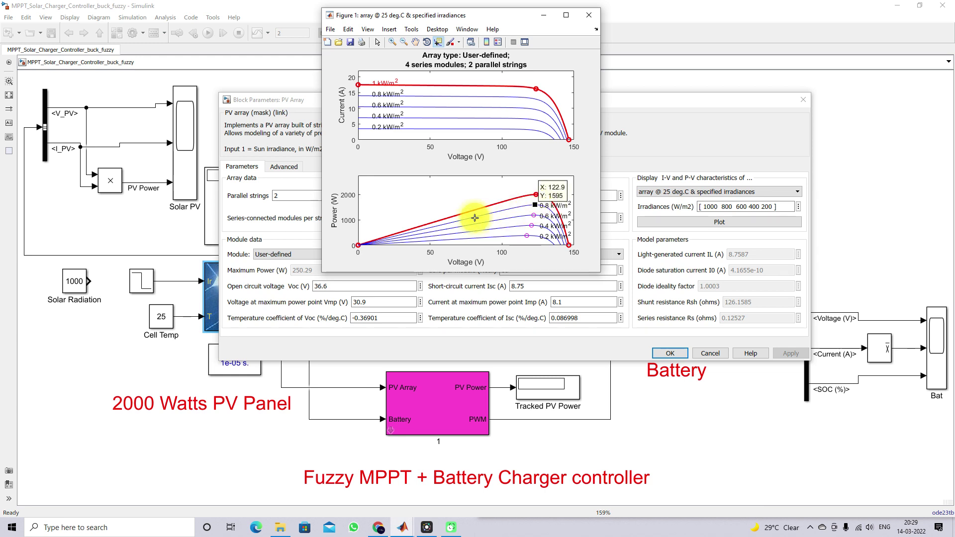
{"action": "left_click", "coordinate": [532, 215]}
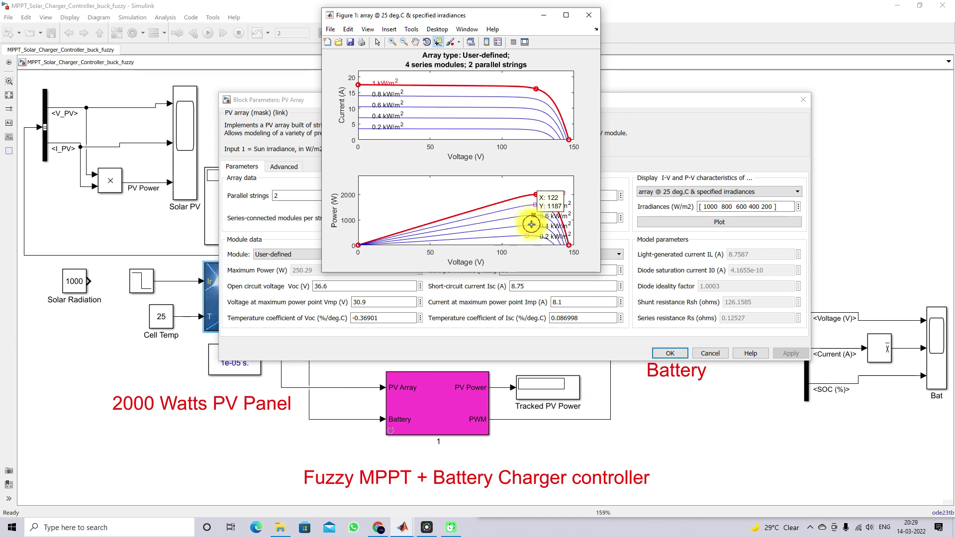
{"action": "left_click", "coordinate": [531, 224]}
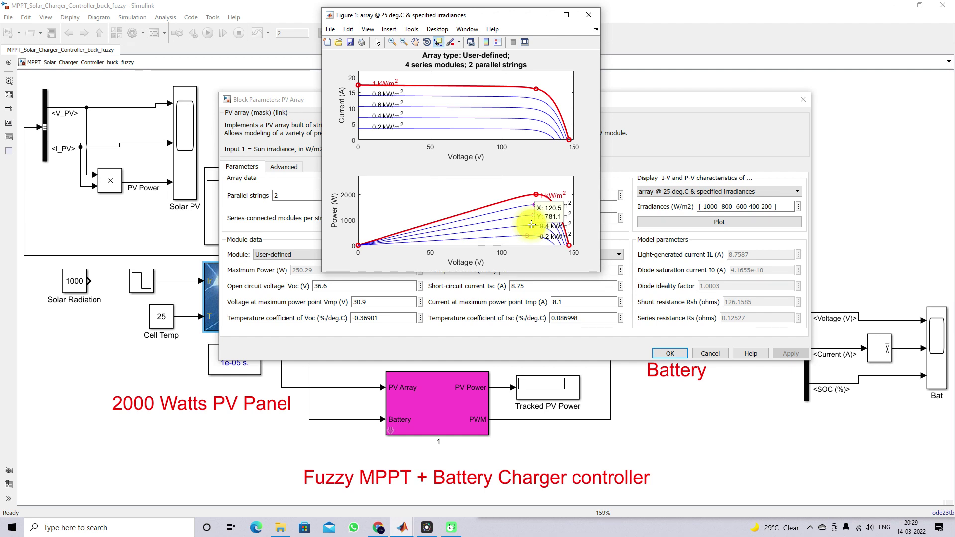
{"action": "left_click", "coordinate": [526, 236]}
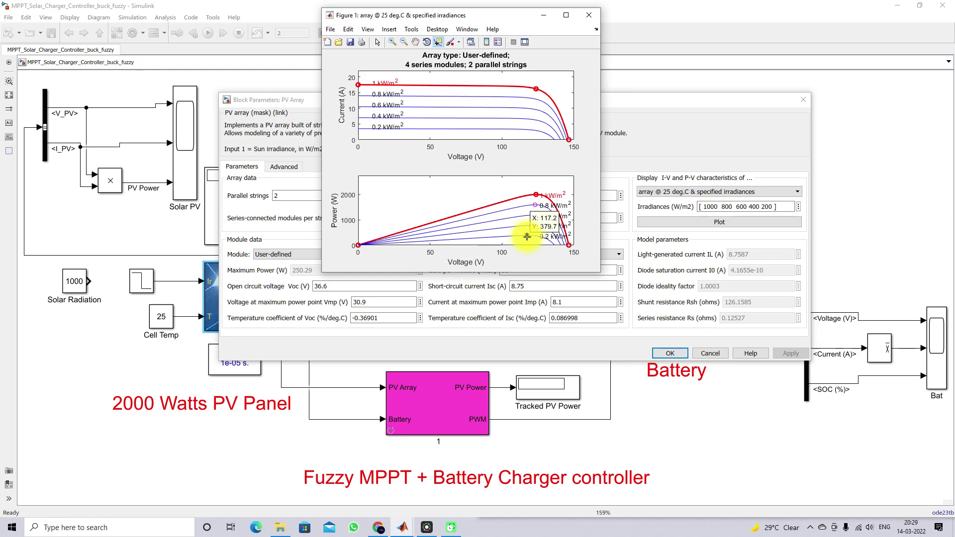
Add 500 to the PV array's irradiance list, replot the characteristics, and read the maximum power point of the 0.5 kW/m2 curve
{"action": "key", "text": "alt+Tab"}
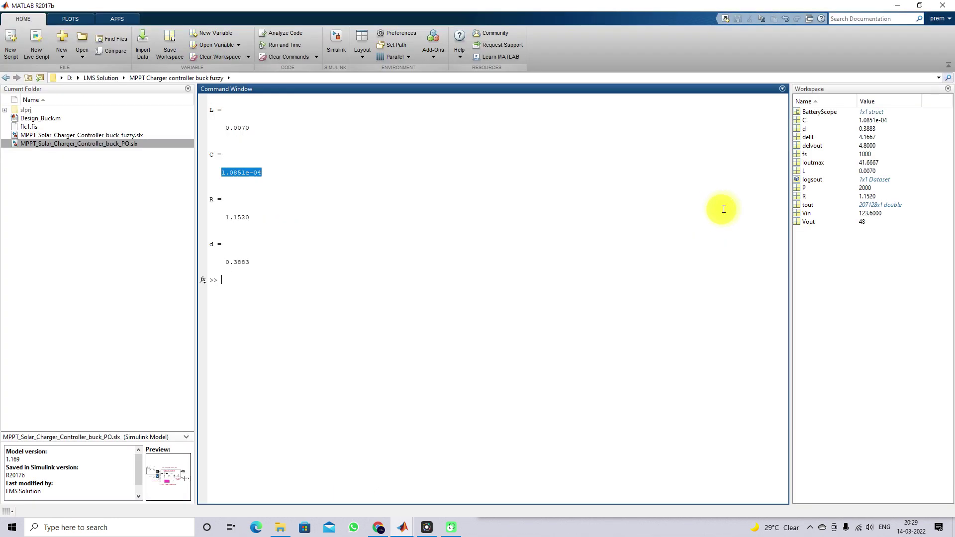
{"action": "mouse_move", "coordinate": [408, 531]}
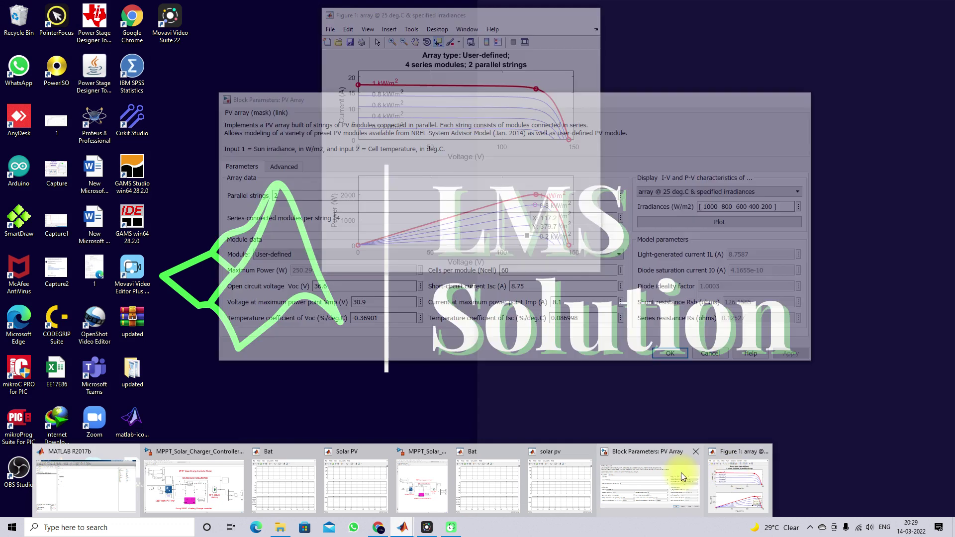
{"action": "left_click", "coordinate": [681, 473]}
{"action": "double_click", "coordinate": [734, 207]}
{"action": "left_click", "coordinate": [735, 208]}
{"action": "type", "text": "500 600 400 200 ]"}
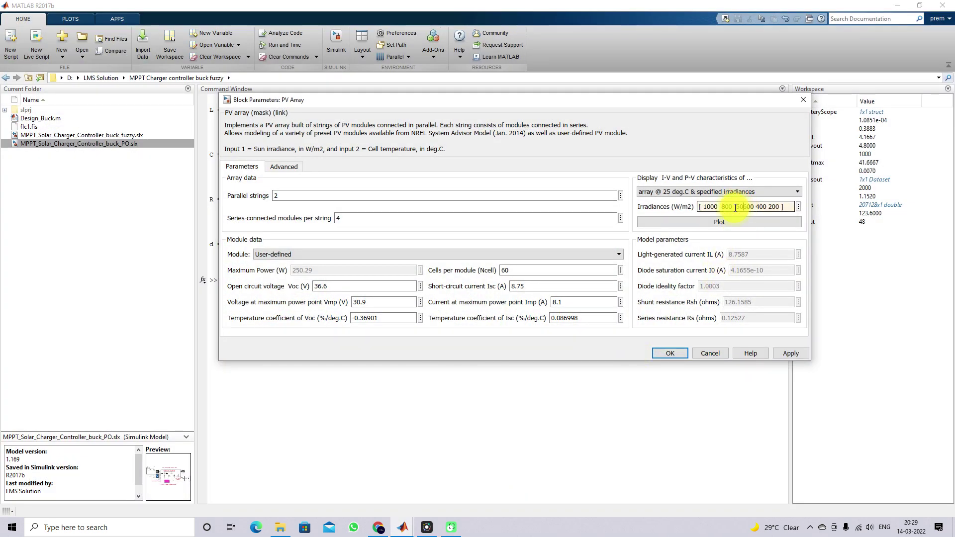
{"action": "left_click", "coordinate": [736, 221]}
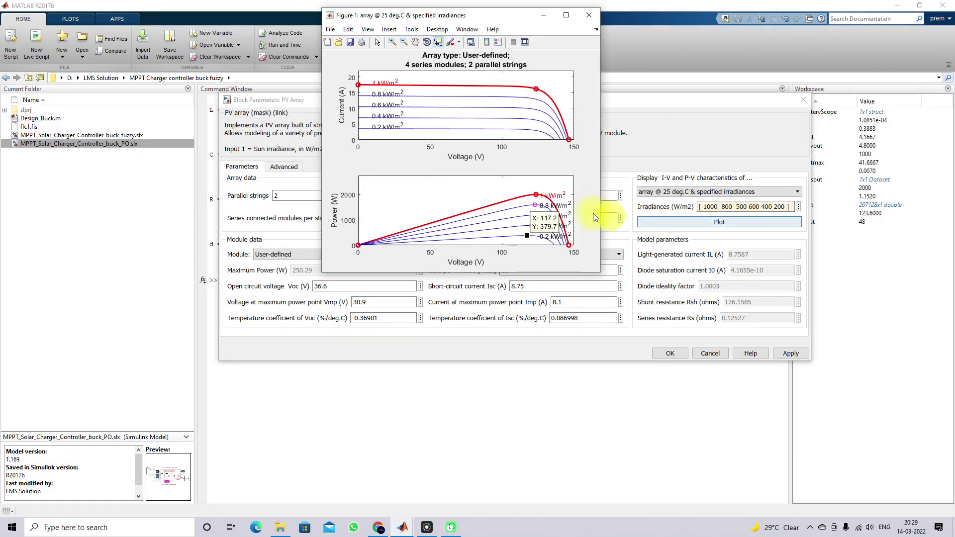
{"action": "left_click", "coordinate": [535, 217]}
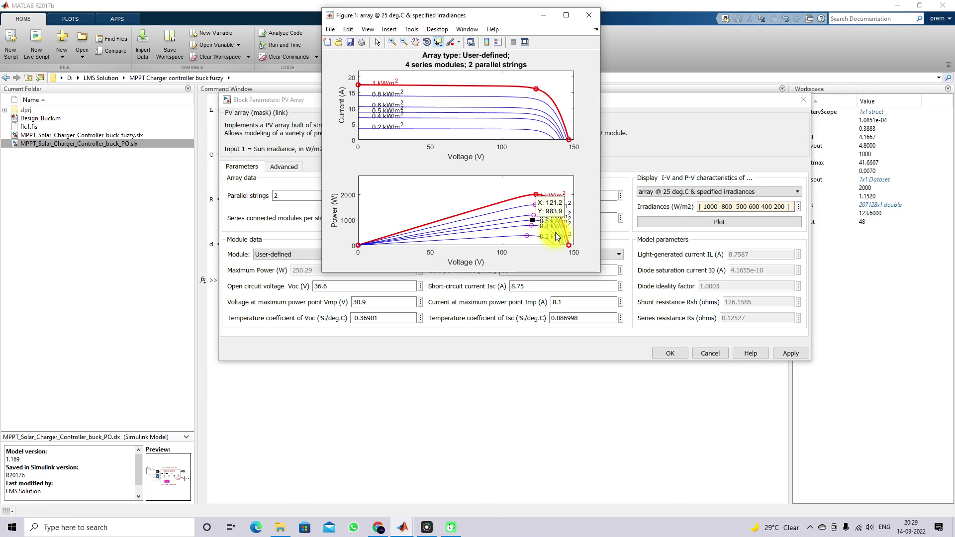
Close the characteristics plot, cancel the PV Array parameter changes, and return to the fuzzy MPPT model with the battery selected
{"action": "left_click", "coordinate": [586, 15]}
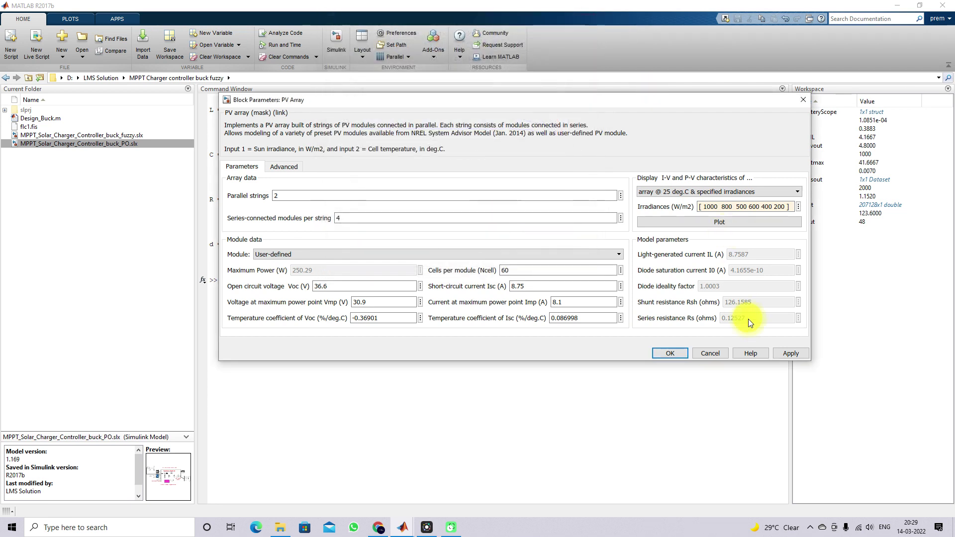
{"action": "left_click", "coordinate": [707, 351]}
{"action": "mouse_move", "coordinate": [403, 527]}
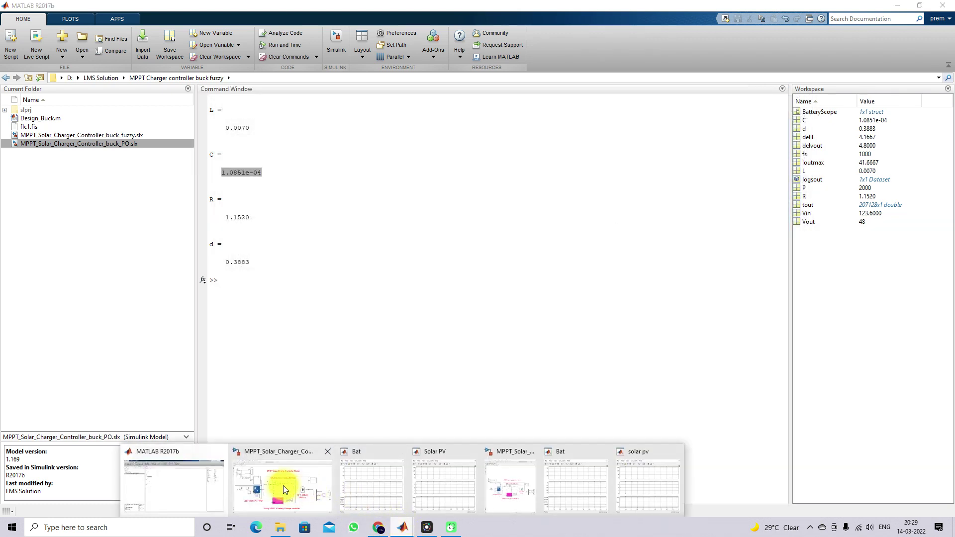
{"action": "left_click", "coordinate": [282, 485]}
{"action": "left_click", "coordinate": [665, 299]}
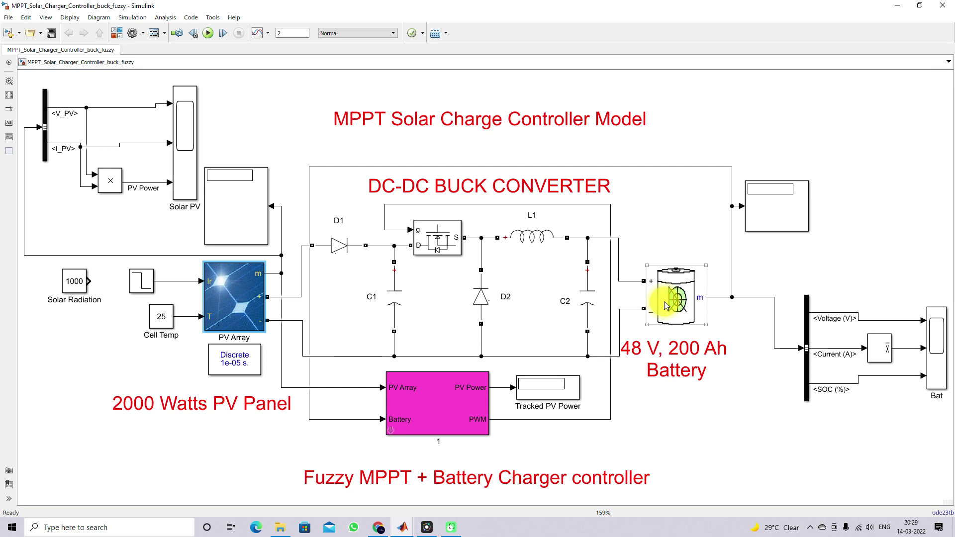
Circle the buck converter with the pen and write 123.6 and 2002 at its input and 48V at its battery output
{"action": "key", "text": "ctrl+shift+d"}
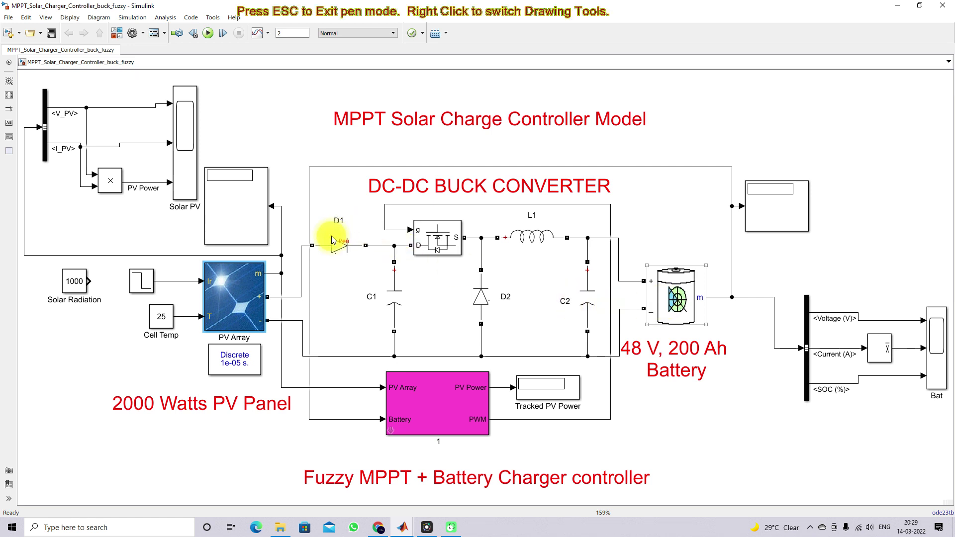
{"action": "mouse_move", "coordinate": [354, 218]}
{"action": "left_mouse_down"}
{"action": "mouse_move", "coordinate": [344, 261]}
{"action": "mouse_move", "coordinate": [348, 329]}
{"action": "mouse_move", "coordinate": [374, 362]}
{"action": "mouse_move", "coordinate": [560, 376]}
{"action": "mouse_move", "coordinate": [608, 353]}
{"action": "mouse_move", "coordinate": [603, 278]}
{"action": "mouse_move", "coordinate": [550, 219]}
{"action": "mouse_move", "coordinate": [445, 195]}
{"action": "mouse_move", "coordinate": [354, 217]}
{"action": "left_mouse_up"}
{"action": "left_click_drag", "start_coordinate": [298, 307], "coordinate": [304, 318]}
{"action": "left_click_drag", "start_coordinate": [317, 310], "coordinate": [328, 299]}
{"action": "left_click", "coordinate": [319, 300]}
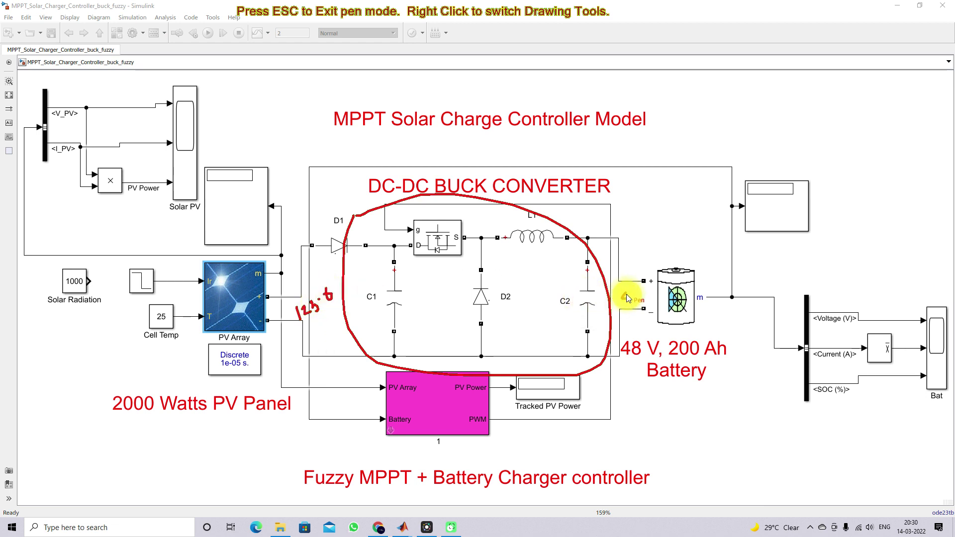
{"action": "left_click_drag", "start_coordinate": [632, 297], "coordinate": [646, 291]}
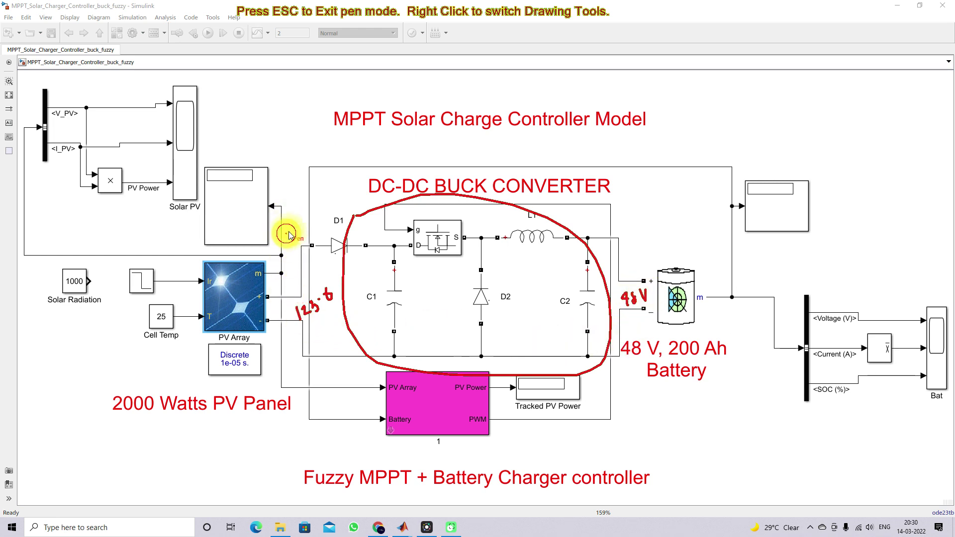
{"action": "left_click_drag", "start_coordinate": [288, 230], "coordinate": [308, 238]}
{"action": "left_click_drag", "start_coordinate": [314, 224], "coordinate": [347, 221]}
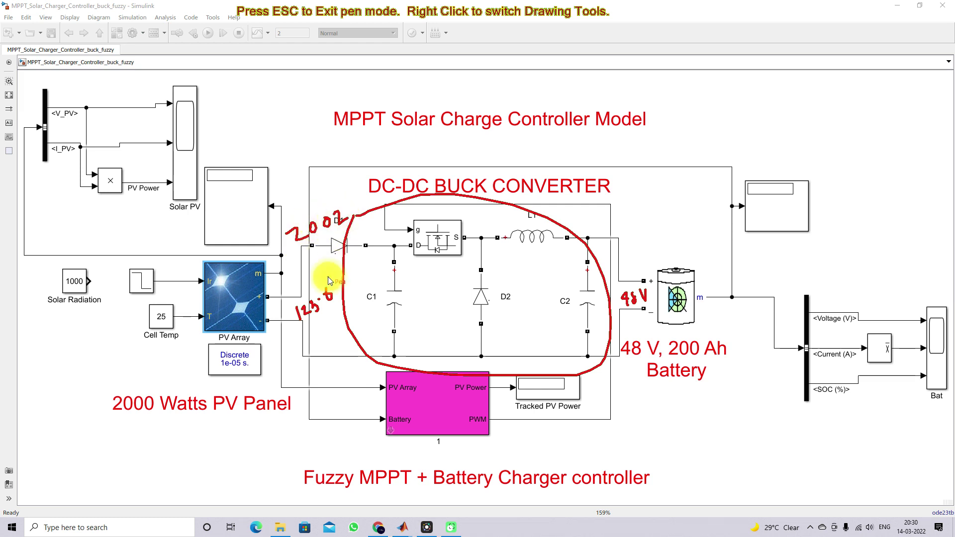
Tick the handwritten 2002, 123.6 and 48V values, inductor L1 and capacitor C2, circle capacitor C1, and exit pen mode
{"action": "left_click_drag", "start_coordinate": [280, 232], "coordinate": [301, 222]}
{"action": "left_click_drag", "start_coordinate": [288, 297], "coordinate": [305, 296]}
{"action": "mouse_move", "coordinate": [622, 288]}
{"action": "left_mouse_down"}
{"action": "mouse_move", "coordinate": [628, 299]}
{"action": "mouse_move", "coordinate": [646, 273]}
{"action": "left_mouse_up"}
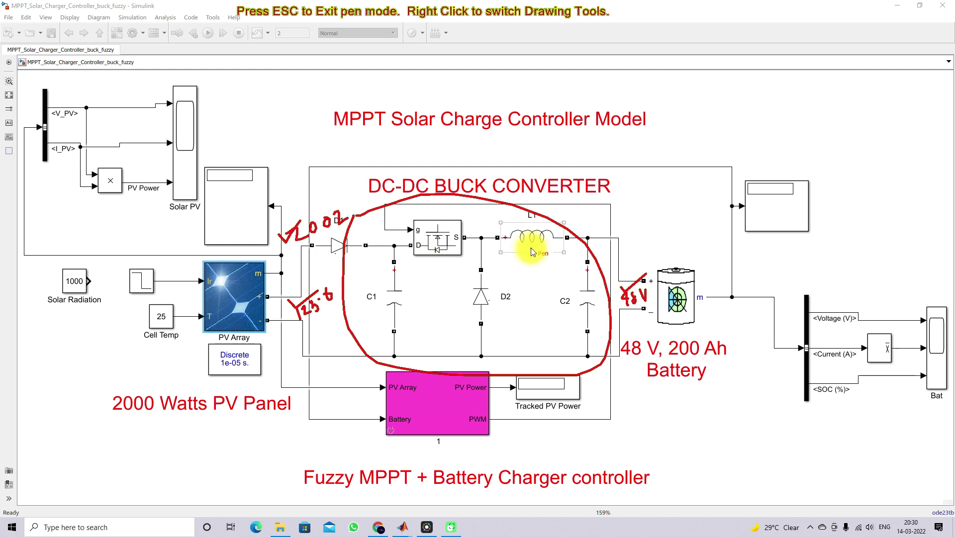
{"action": "left_click_drag", "start_coordinate": [507, 246], "coordinate": [538, 239]}
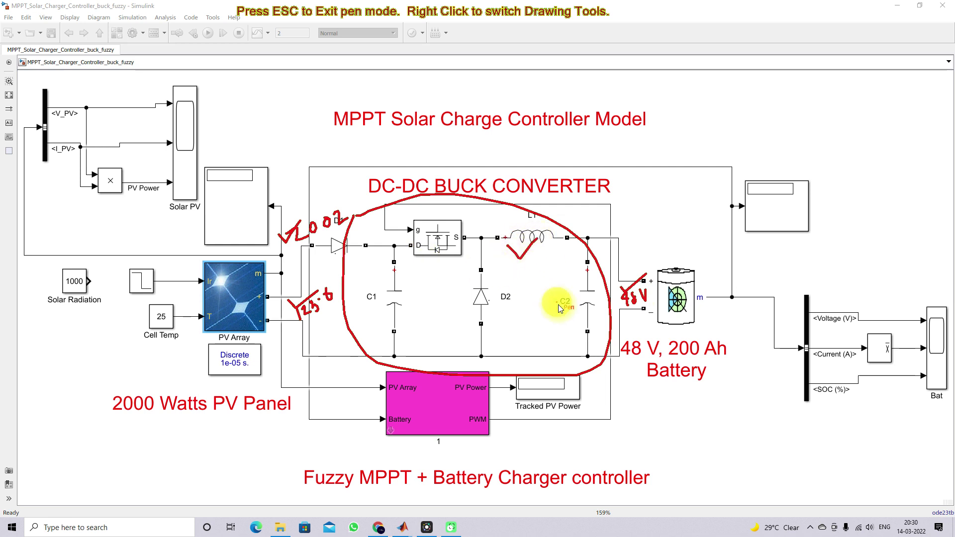
{"action": "left_click_drag", "start_coordinate": [563, 286], "coordinate": [606, 272]}
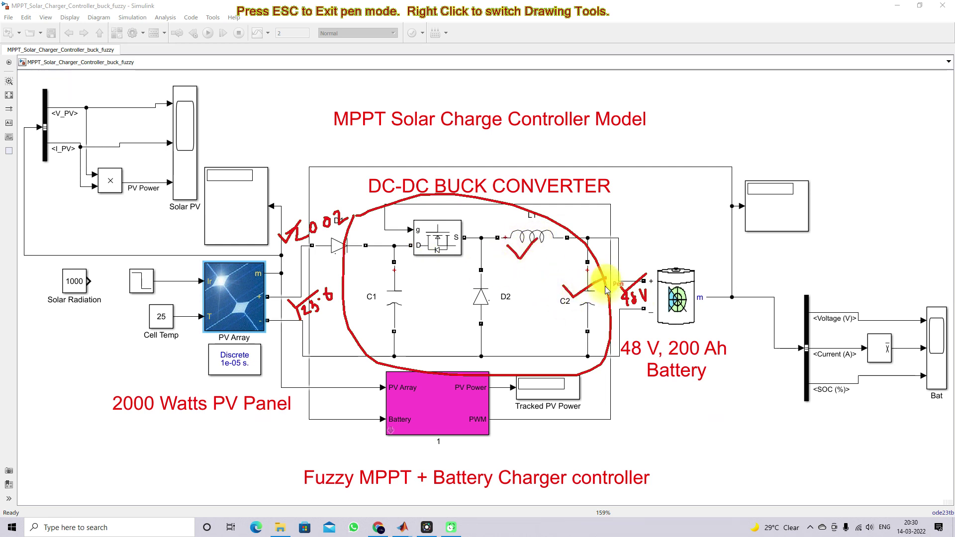
{"action": "mouse_move", "coordinate": [381, 277]}
{"action": "left_mouse_down"}
{"action": "mouse_move", "coordinate": [407, 311]}
{"action": "mouse_move", "coordinate": [376, 279]}
{"action": "left_mouse_up"}
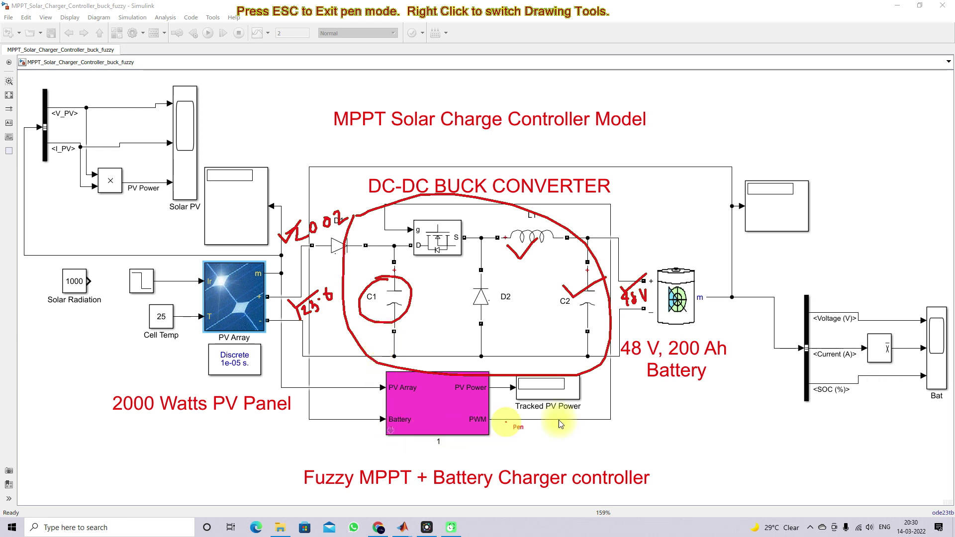
{"action": "key", "text": "Escape"}
Highlight the PV Array and Battery signal lines feeding the charger controller, and open its subsystem
{"action": "left_click", "coordinate": [446, 402]}
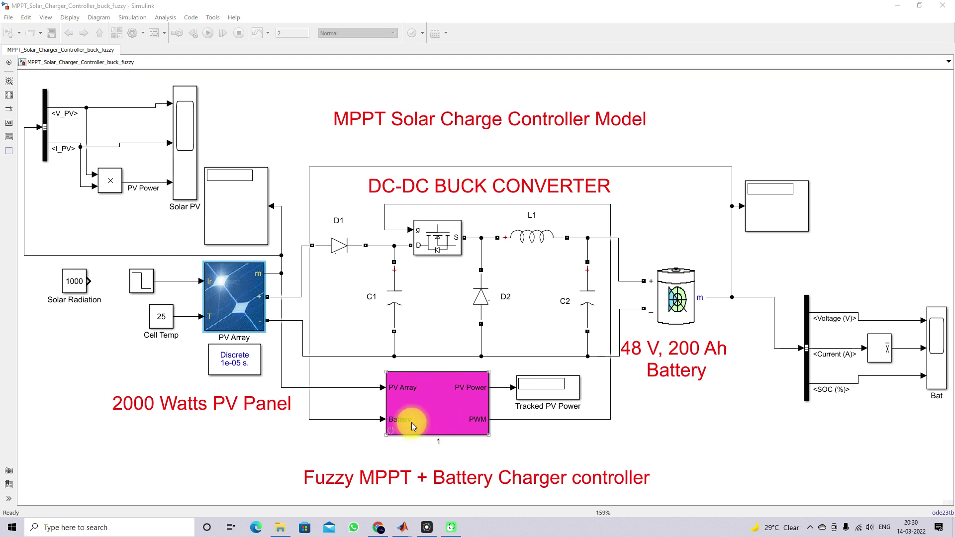
{"action": "left_click", "coordinate": [332, 387]}
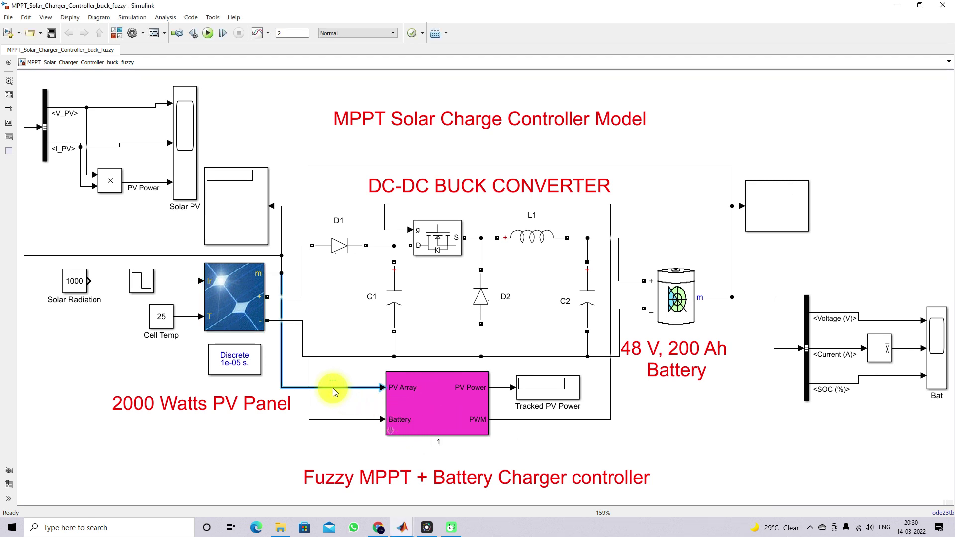
{"action": "left_click", "coordinate": [330, 420]}
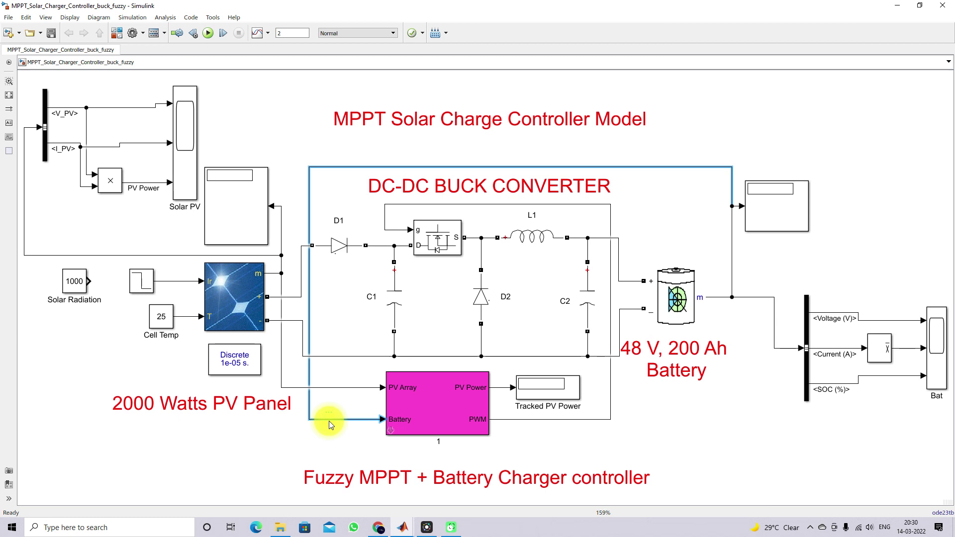
{"action": "double_click", "coordinate": [389, 430]}
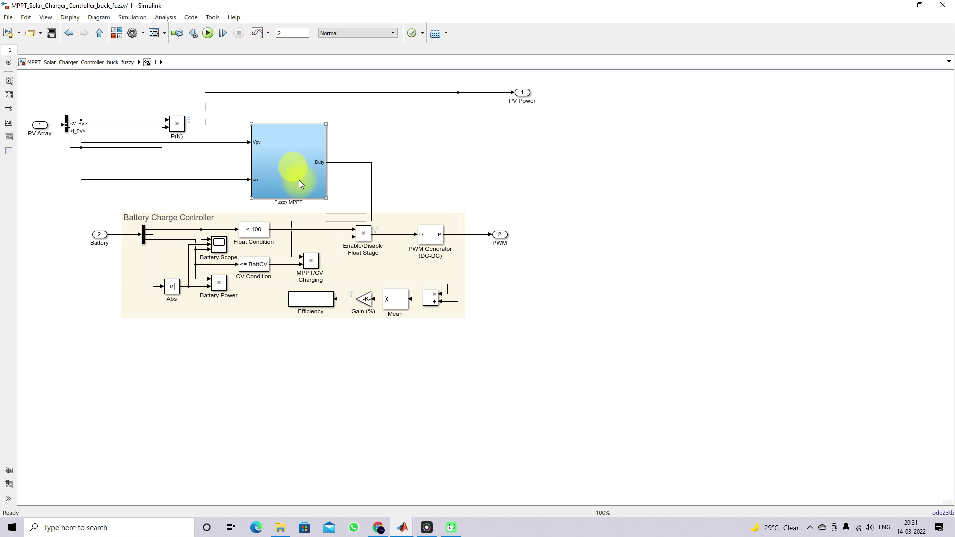
Draw pen arrows at the Fuzzy MPPT inputs and Duty output, and along the Battery signals to the float and CV conditions
{"action": "key", "text": "ctrl+shift+p"}
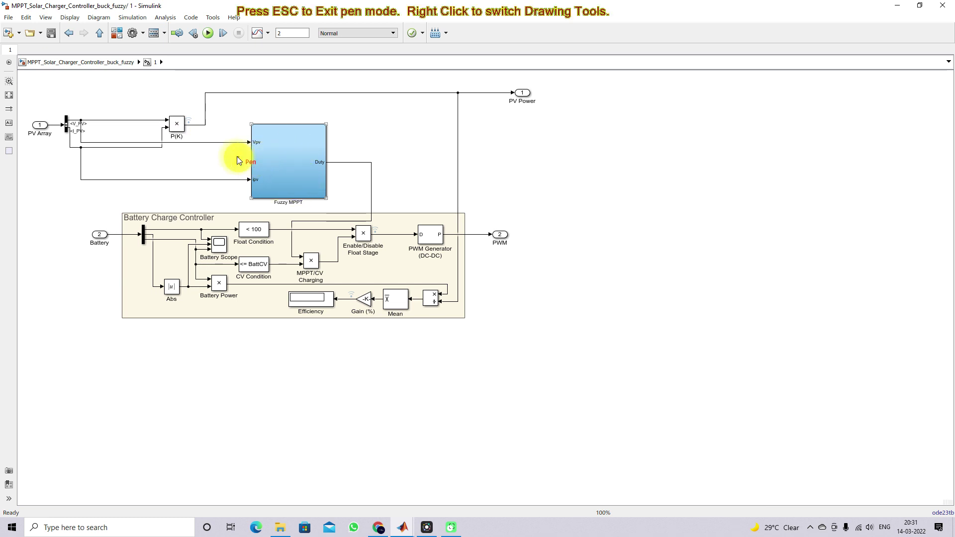
{"action": "left_click_drag", "start_coordinate": [228, 146], "coordinate": [246, 145]}
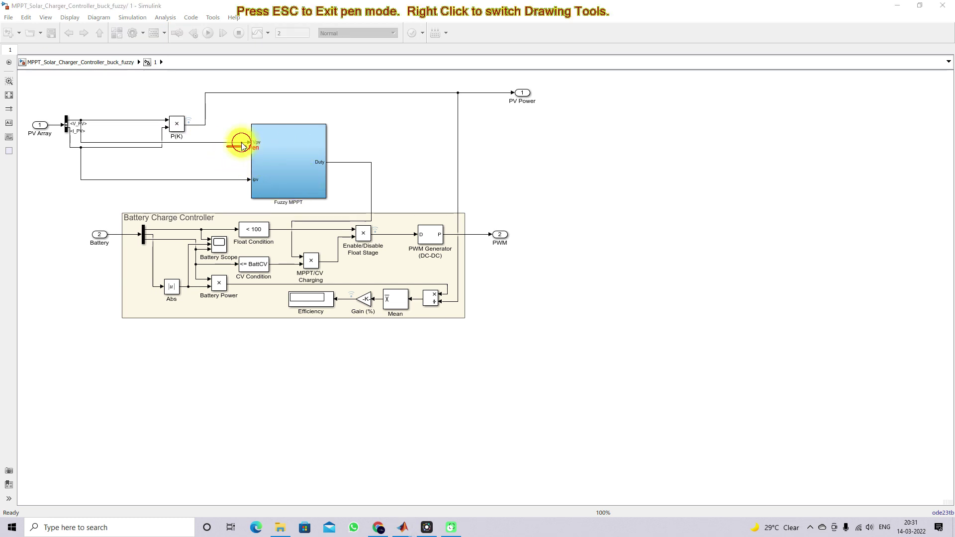
{"action": "left_click_drag", "start_coordinate": [240, 184], "coordinate": [244, 194]}
{"action": "mouse_move", "coordinate": [335, 169]}
{"action": "left_mouse_down"}
{"action": "mouse_move", "coordinate": [348, 169]}
{"action": "mouse_move", "coordinate": [354, 207]}
{"action": "mouse_move", "coordinate": [361, 199]}
{"action": "left_mouse_up"}
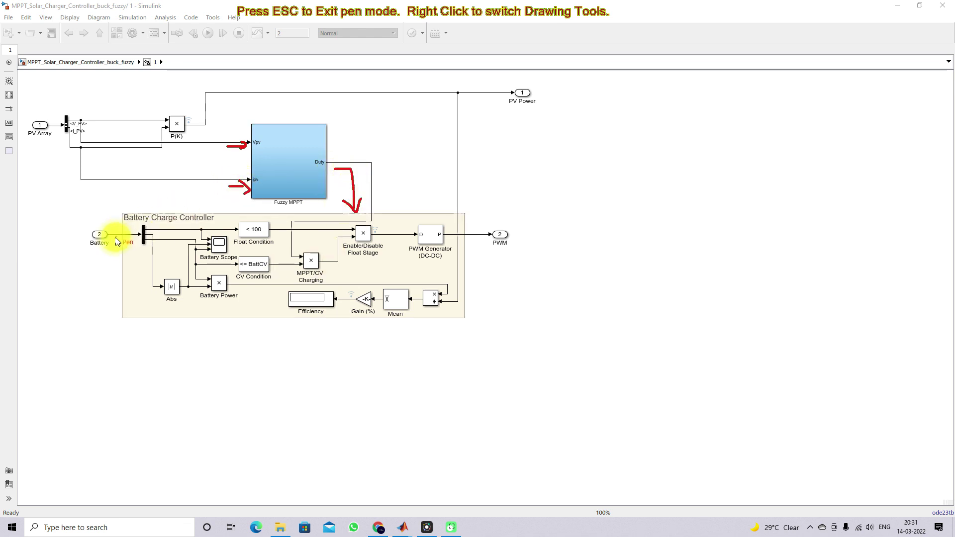
{"action": "left_click_drag", "start_coordinate": [115, 240], "coordinate": [140, 242]}
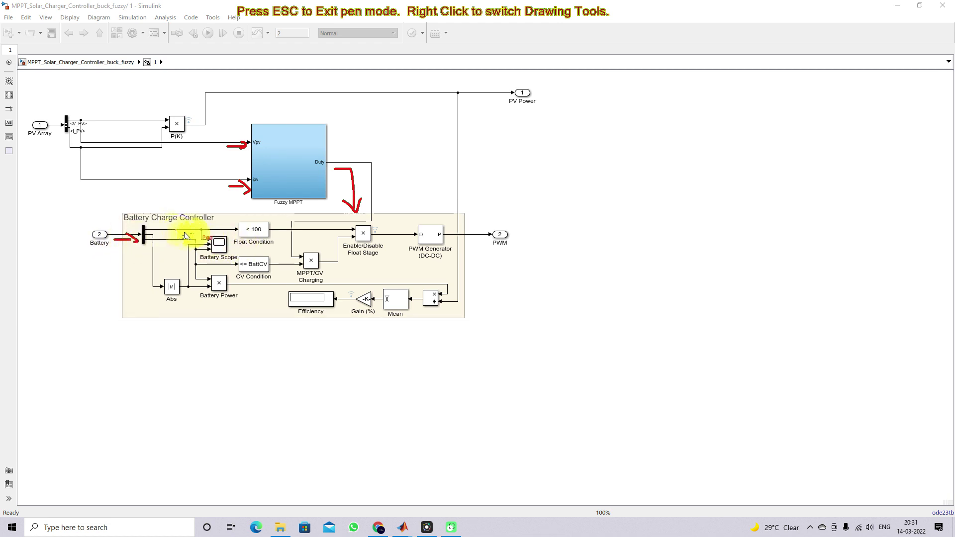
{"action": "mouse_move", "coordinate": [168, 228]}
{"action": "left_mouse_down"}
{"action": "mouse_move", "coordinate": [185, 227]}
{"action": "mouse_move", "coordinate": [179, 234]}
{"action": "left_mouse_up"}
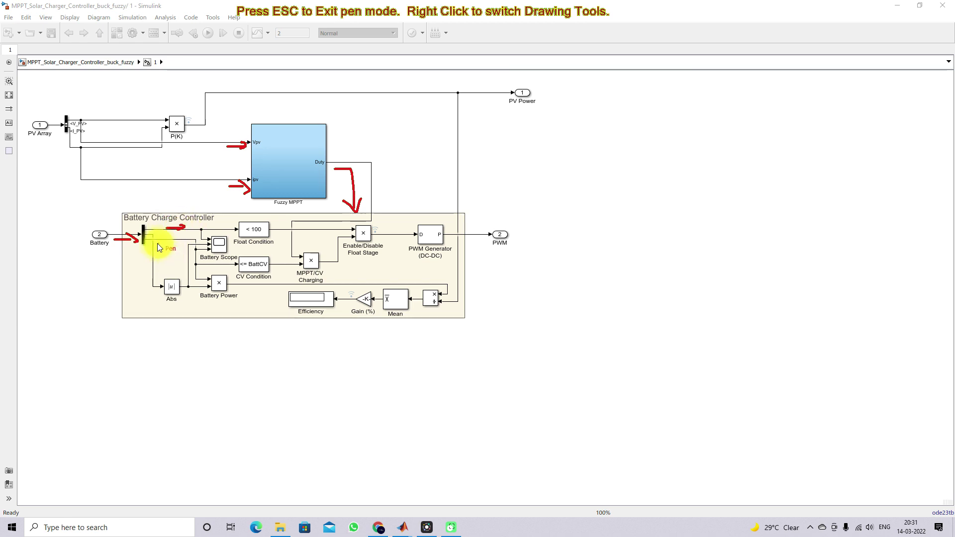
{"action": "left_click_drag", "start_coordinate": [165, 243], "coordinate": [229, 269]}
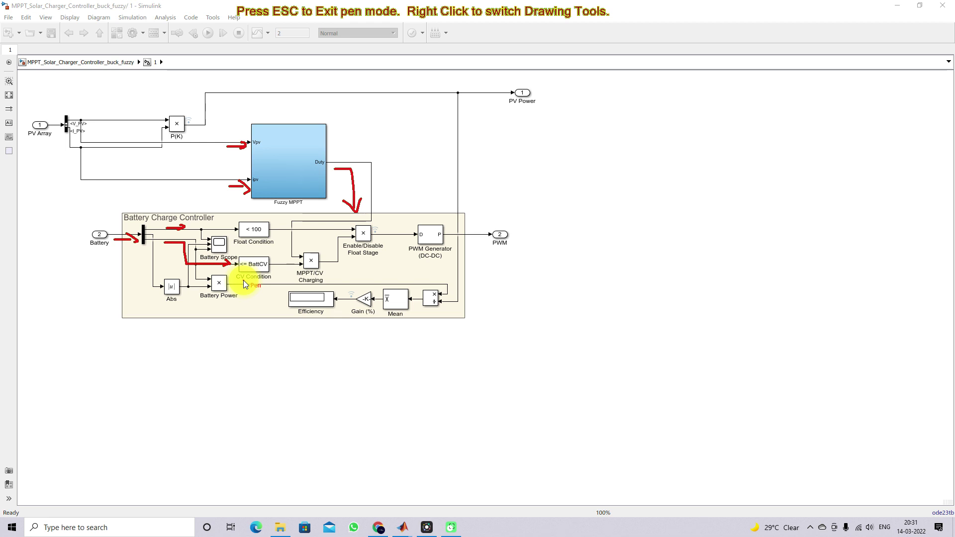
{"action": "key", "text": "Escape"}
Return to the top-level model and review the battery's nominal voltage, capacity, initial state-of-charge and discharge parameters
{"action": "left_click", "coordinate": [100, 33]}
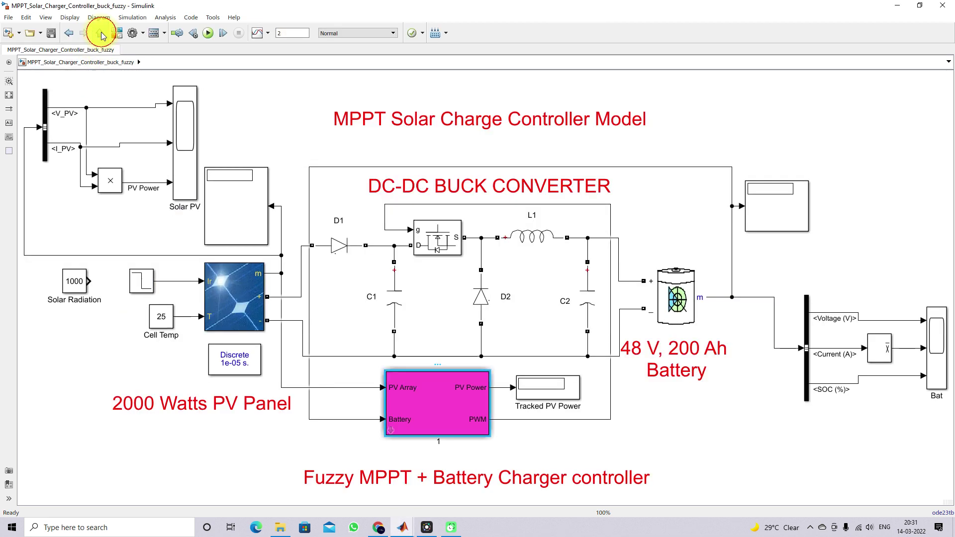
{"action": "double_click", "coordinate": [676, 291]}
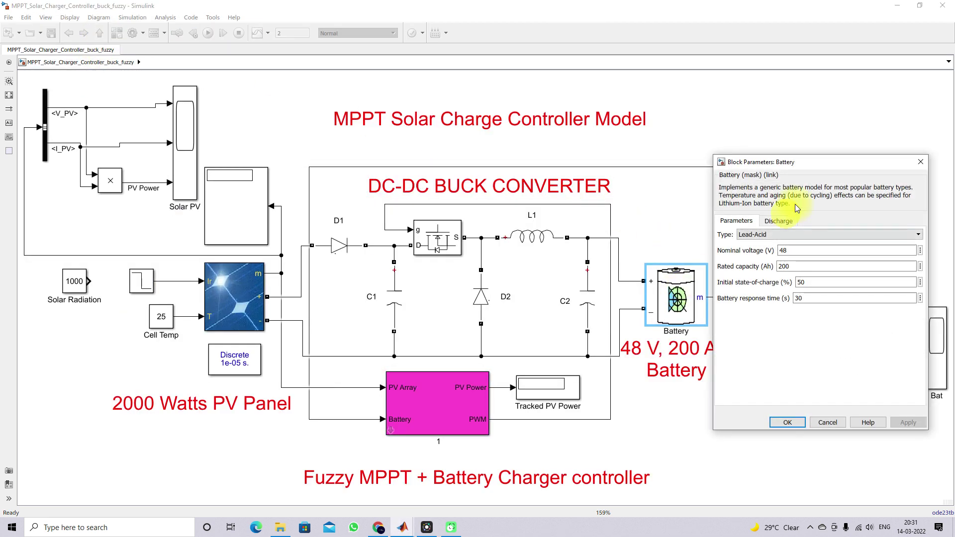
{"action": "left_click_drag", "start_coordinate": [795, 166], "coordinate": [526, 123]}
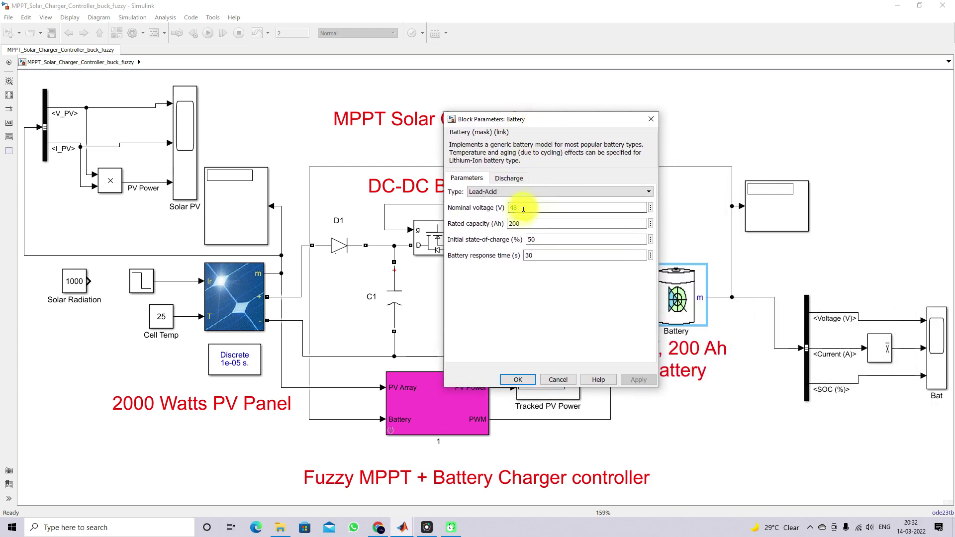
{"action": "double_click", "coordinate": [527, 224]}
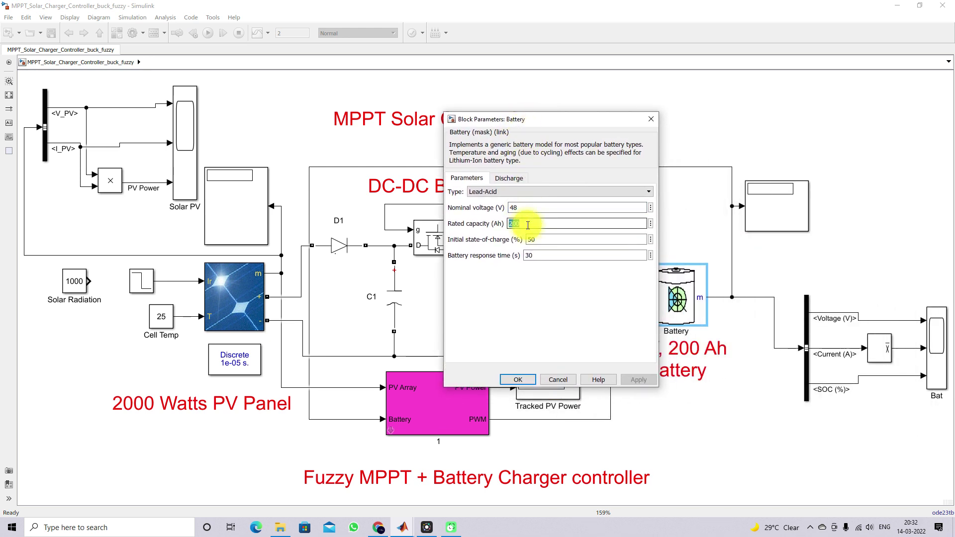
{"action": "double_click", "coordinate": [541, 239]}
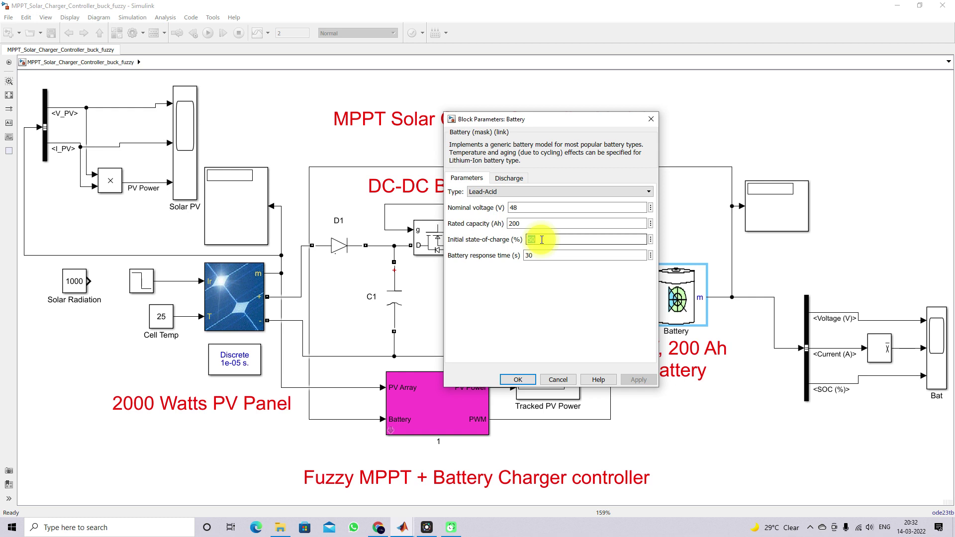
{"action": "left_click", "coordinate": [508, 180]}
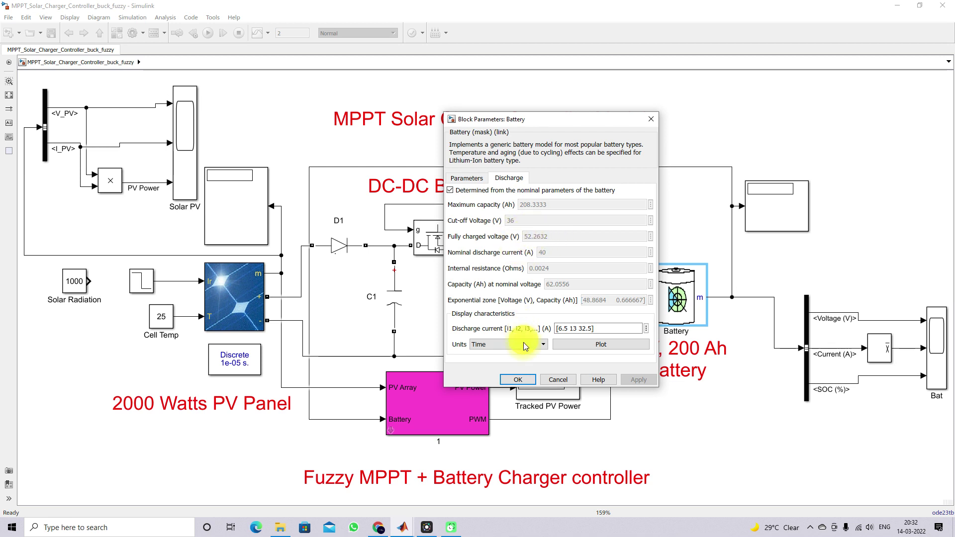
{"action": "left_click", "coordinate": [519, 379]}
{"action": "key", "text": "space"}
Reopen the charger controller subsystem and highlight the CV Condition block and its input signal
{"action": "double_click", "coordinate": [391, 432]}
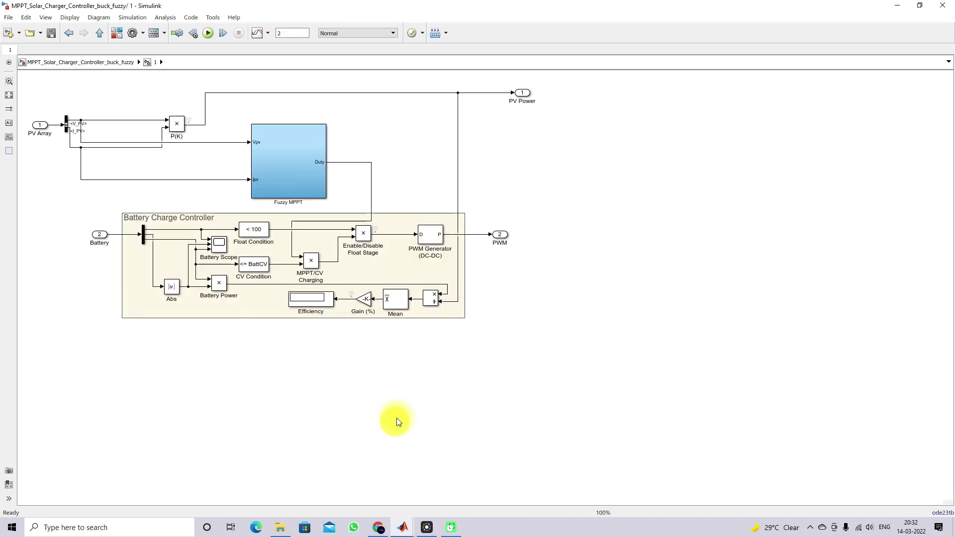
{"action": "left_click", "coordinate": [258, 268]}
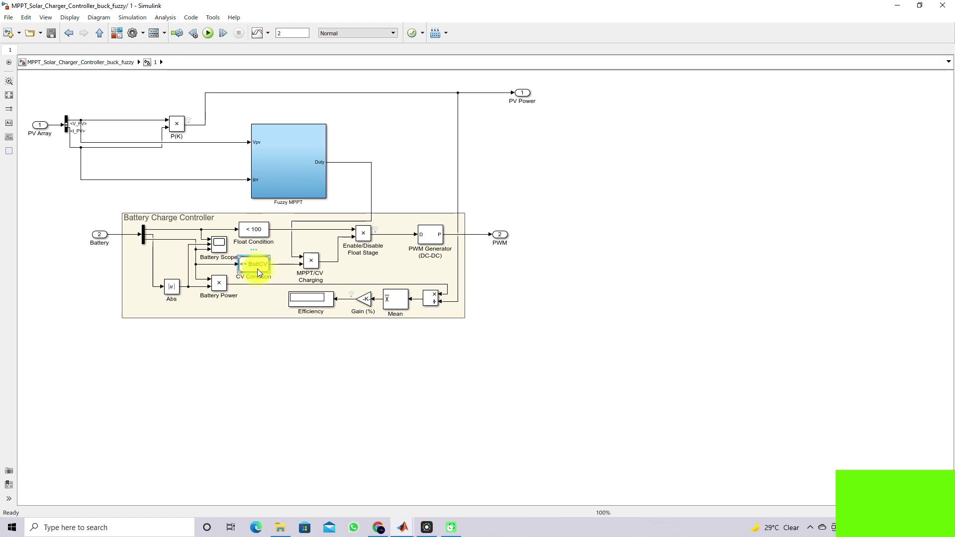
{"action": "left_click", "coordinate": [210, 261]}
{"action": "left_click", "coordinate": [211, 264]}
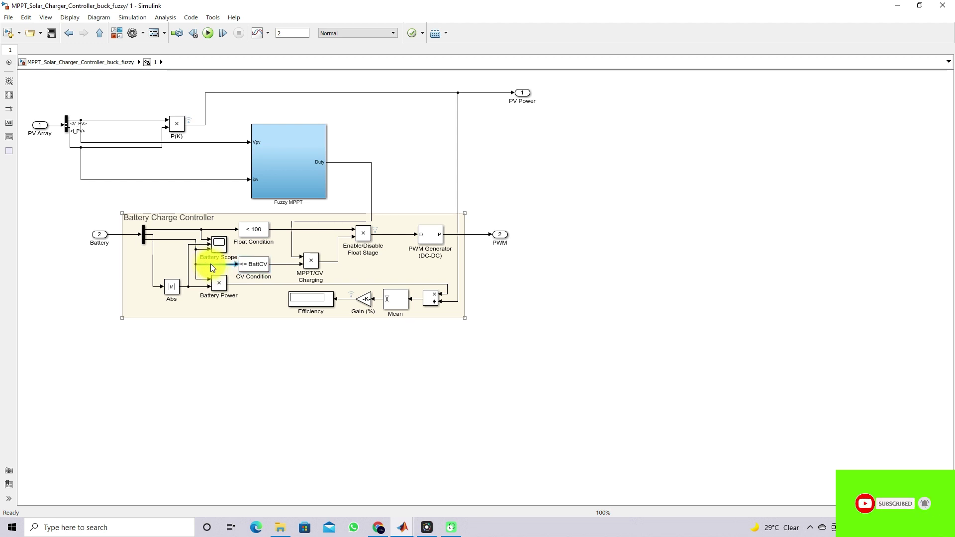
Tick the Float and CV Condition blocks, trace the duty signal through the PWM Generator to the output, and return to the top-level model
{"action": "key", "text": "F9"}
{"action": "mouse_move", "coordinate": [259, 232]}
{"action": "left_mouse_down"}
{"action": "mouse_move", "coordinate": [243, 229]}
{"action": "mouse_move", "coordinate": [270, 219]}
{"action": "left_mouse_up"}
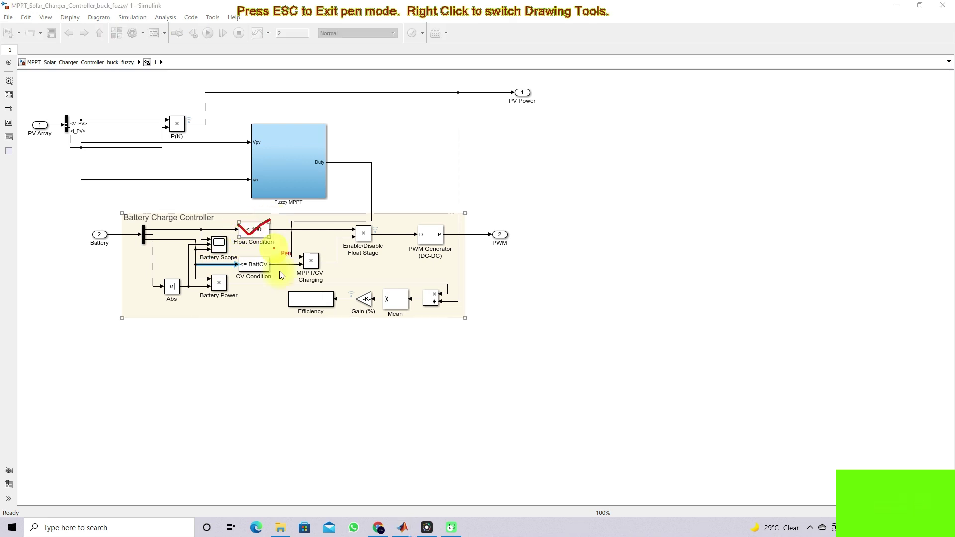
{"action": "left_click_drag", "start_coordinate": [244, 263], "coordinate": [275, 256]}
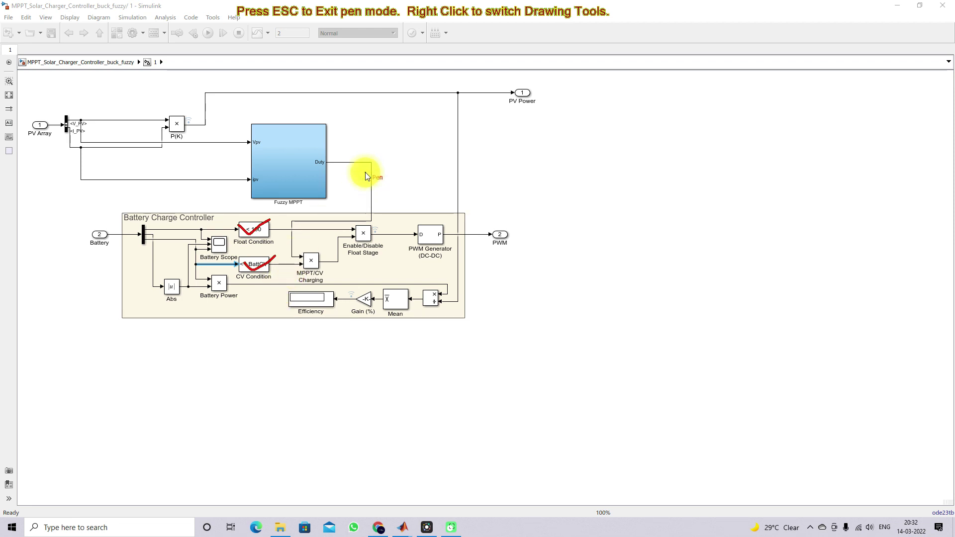
{"action": "mouse_move", "coordinate": [336, 169]}
{"action": "left_mouse_down"}
{"action": "mouse_move", "coordinate": [363, 168]}
{"action": "mouse_move", "coordinate": [363, 218]}
{"action": "mouse_move", "coordinate": [287, 227]}
{"action": "mouse_move", "coordinate": [288, 252]}
{"action": "mouse_move", "coordinate": [412, 243]}
{"action": "left_mouse_up"}
{"action": "left_click", "coordinate": [433, 242]}
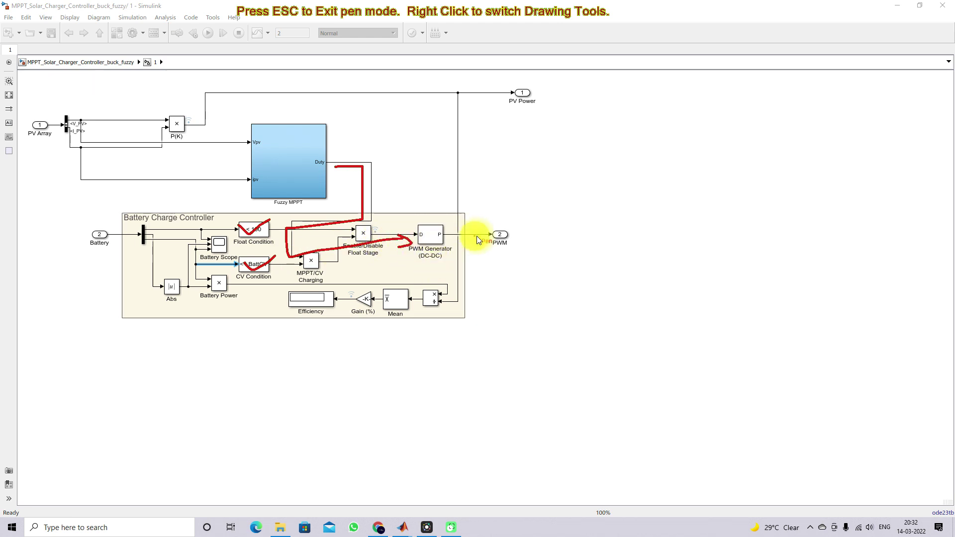
{"action": "left_click_drag", "start_coordinate": [477, 242], "coordinate": [524, 242]}
{"action": "key", "text": "Escape"}
{"action": "left_click", "coordinate": [77, 62]}
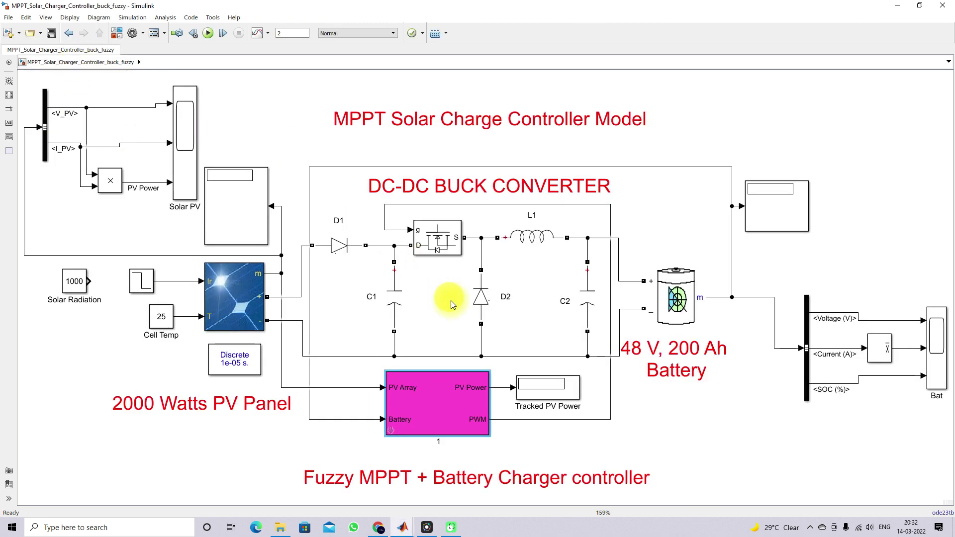
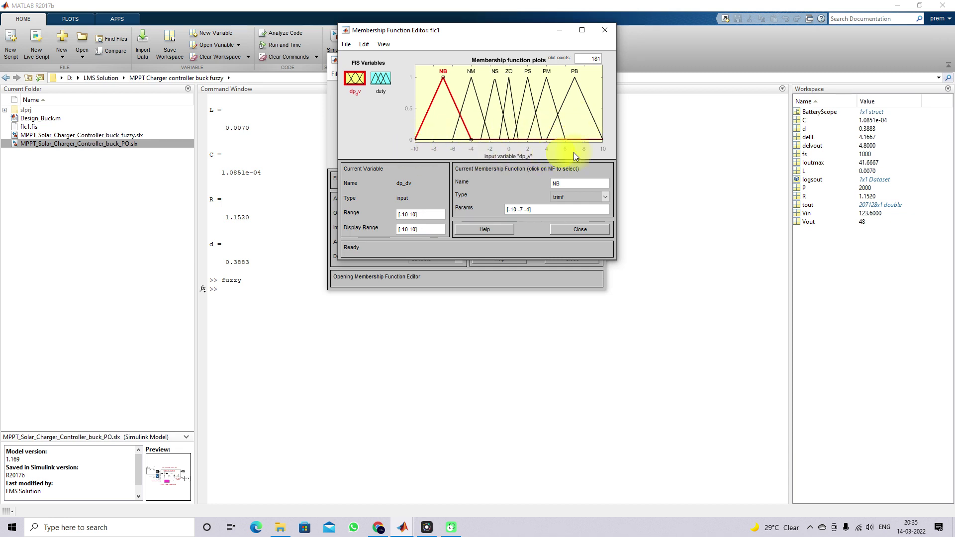
Show the duty output's membership functions for flc1 and open the Rule Viewer
{"action": "left_click", "coordinate": [376, 81]}
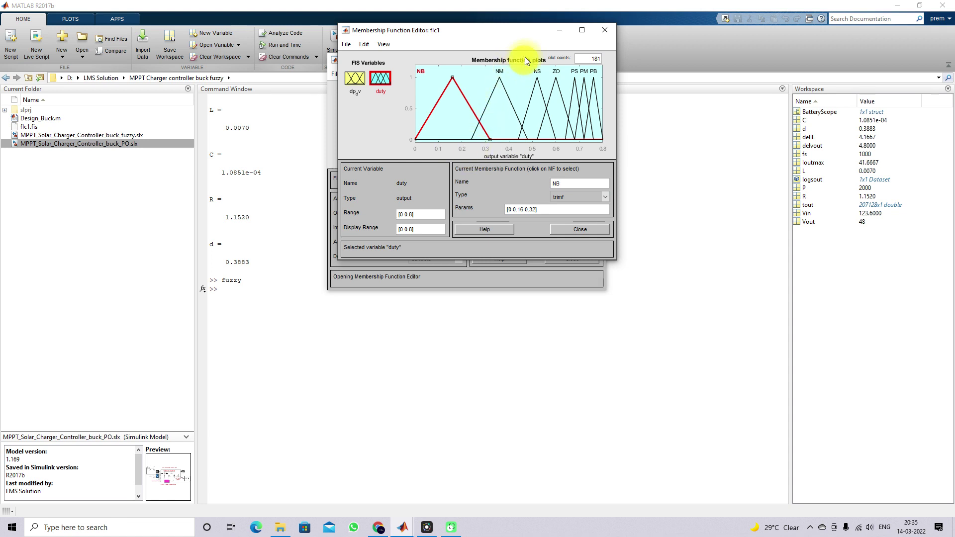
{"action": "left_click", "coordinate": [381, 44]}
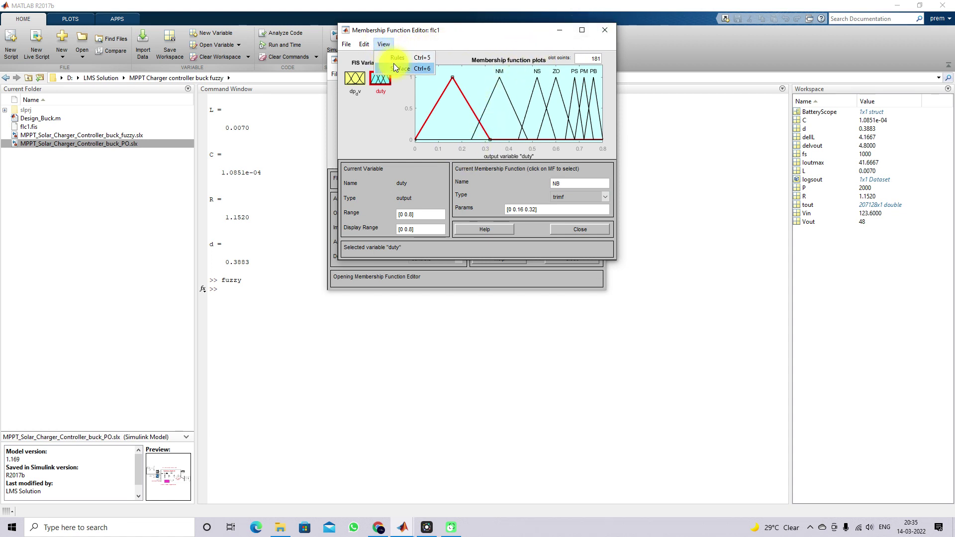
{"action": "left_click", "coordinate": [395, 58]}
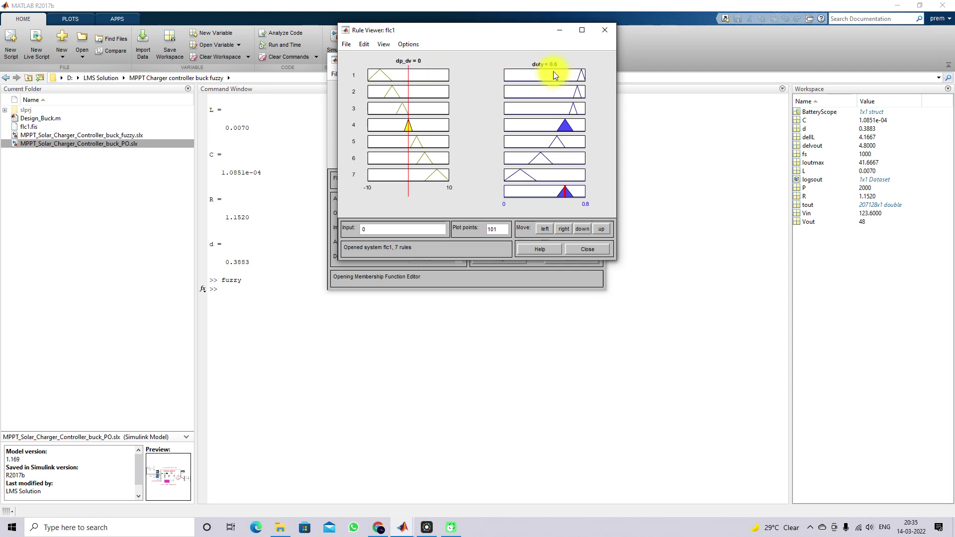
Test the flc1 rules by moving the dp_dv input to about -9.45 and to about 7.62
{"action": "left_click", "coordinate": [404, 83]}
{"action": "left_click_drag", "start_coordinate": [405, 84], "coordinate": [369, 85]}
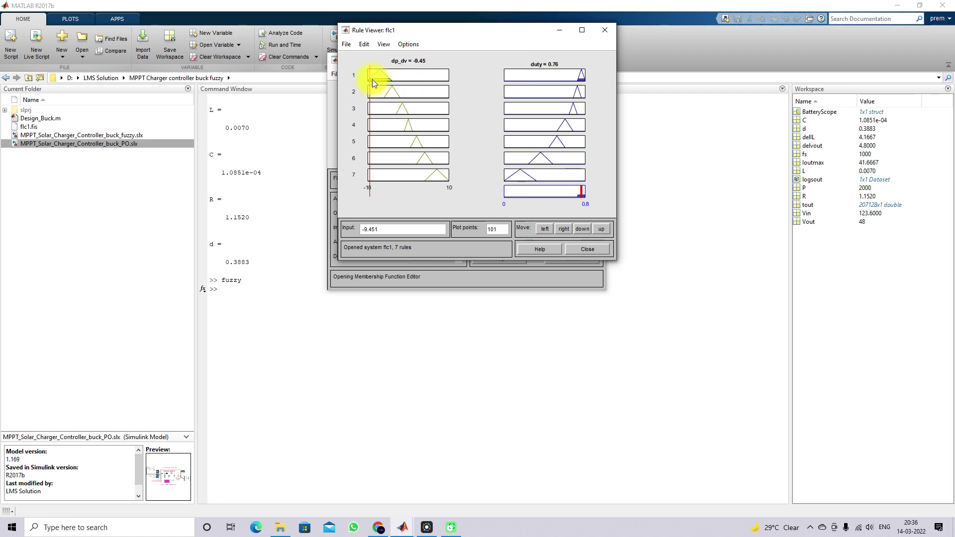
{"action": "left_click_drag", "start_coordinate": [372, 79], "coordinate": [439, 79]}
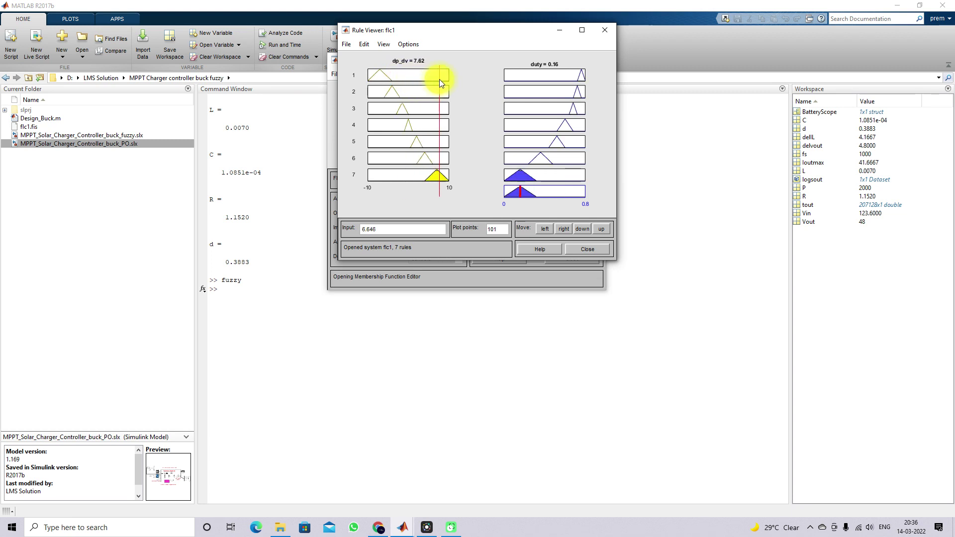
Close the flc1 Rule Viewer and both Fuzzy Logic Designer windows, discarding changes to flc1 and Untitled
{"action": "left_click", "coordinate": [605, 31]}
{"action": "left_click", "coordinate": [606, 32]}
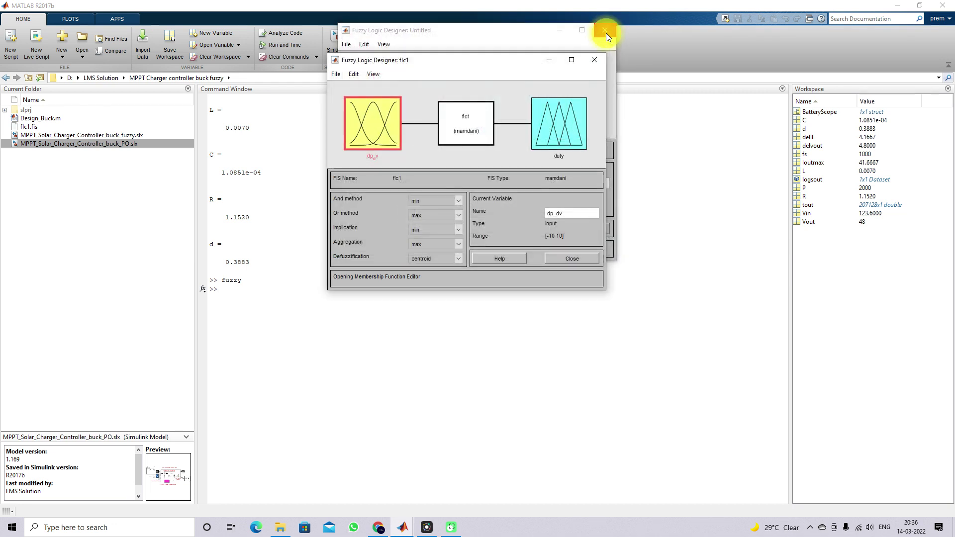
{"action": "left_click", "coordinate": [596, 60]}
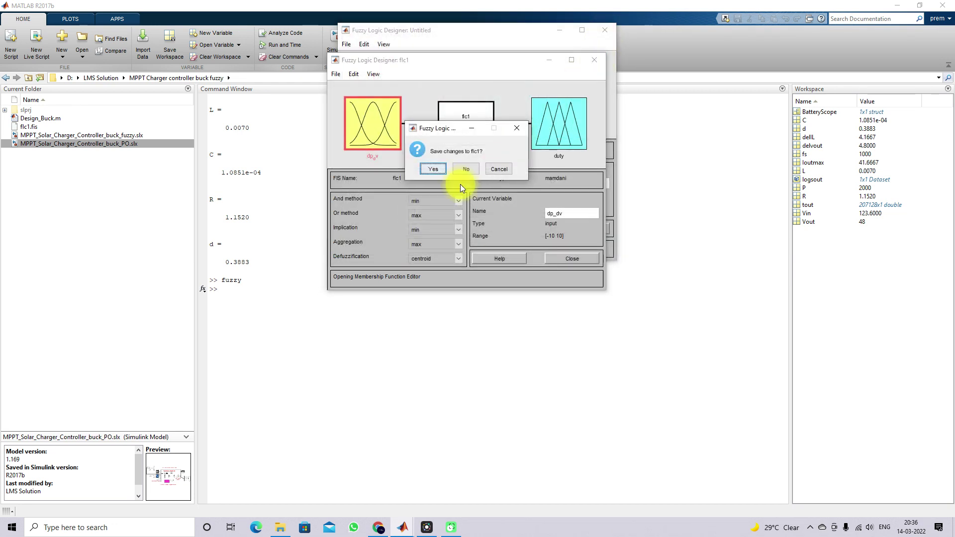
{"action": "left_click", "coordinate": [464, 165]}
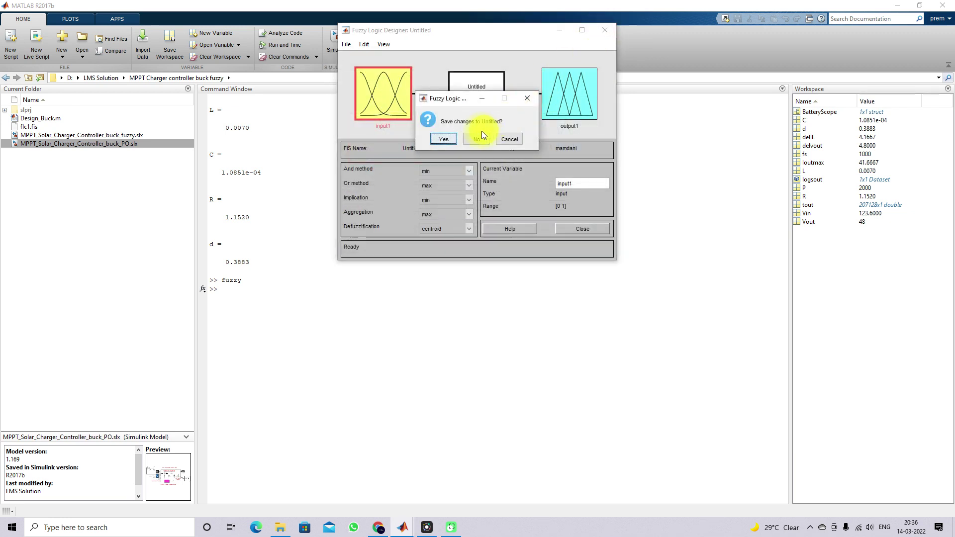
{"action": "left_click", "coordinate": [476, 139]}
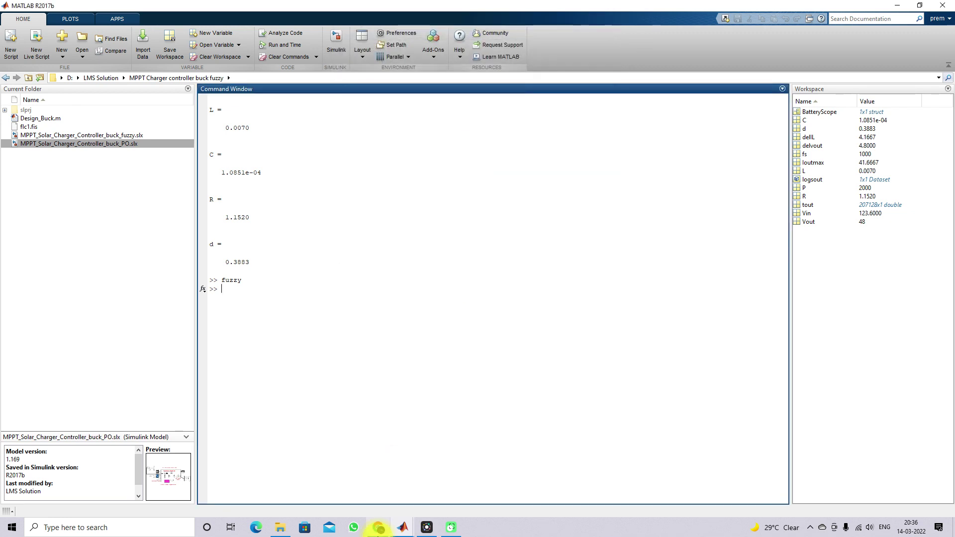
In the fuzzy model, trace the Fuzzy MPPT duty signal, highlight the Float Condition block, and return to the top-level model
{"action": "mouse_move", "coordinate": [397, 528]}
{"action": "left_click", "coordinate": [291, 486]}
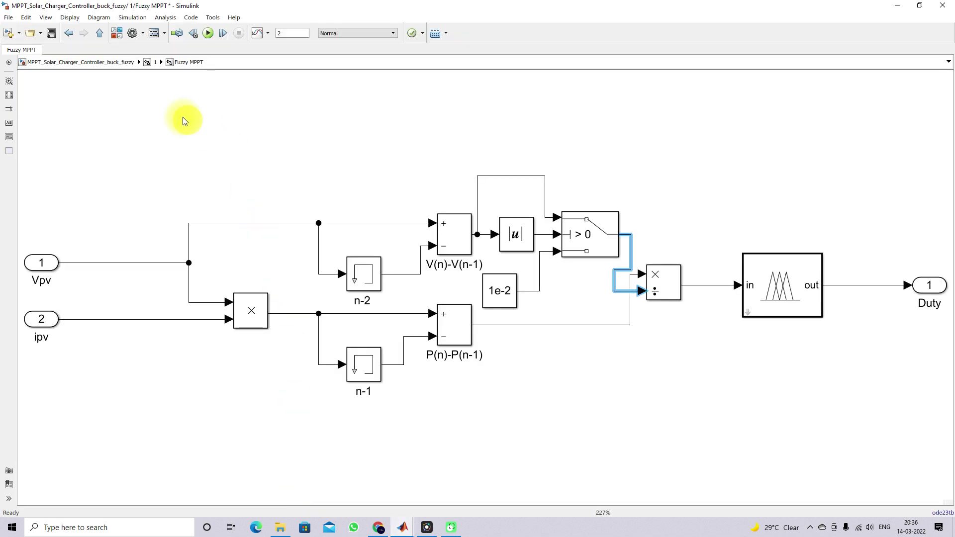
{"action": "left_click", "coordinate": [103, 30]}
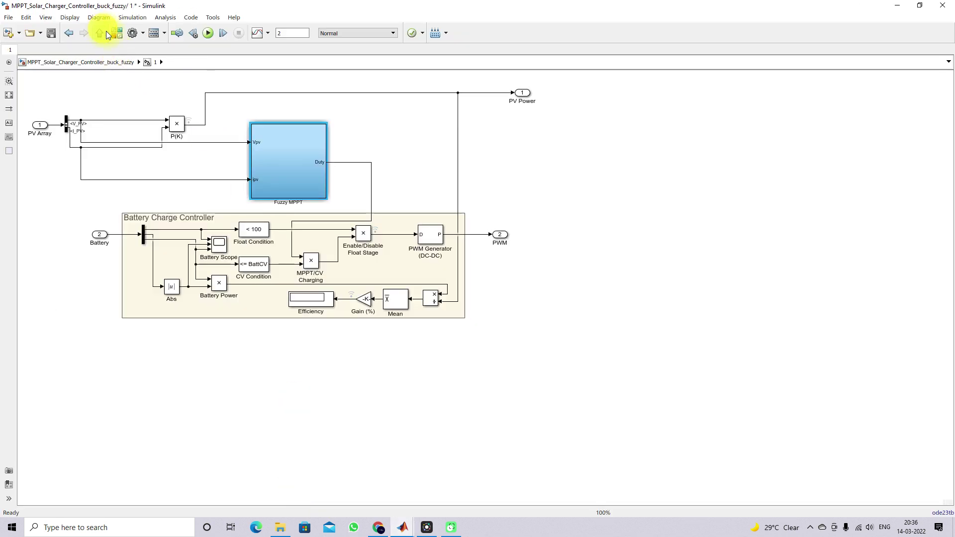
{"action": "left_click", "coordinate": [371, 166]}
{"action": "left_click", "coordinate": [292, 188]}
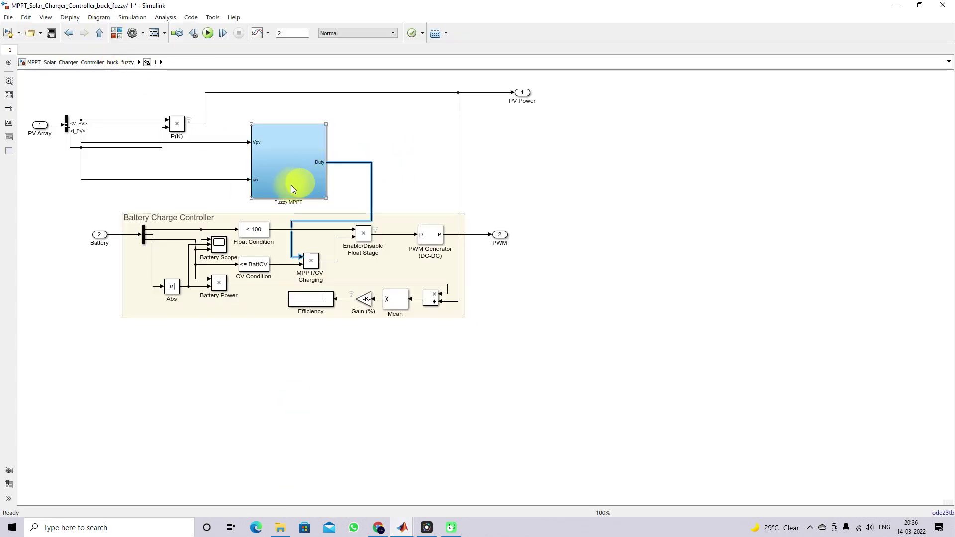
{"action": "left_click", "coordinate": [253, 236]}
{"action": "left_click", "coordinate": [253, 236]}
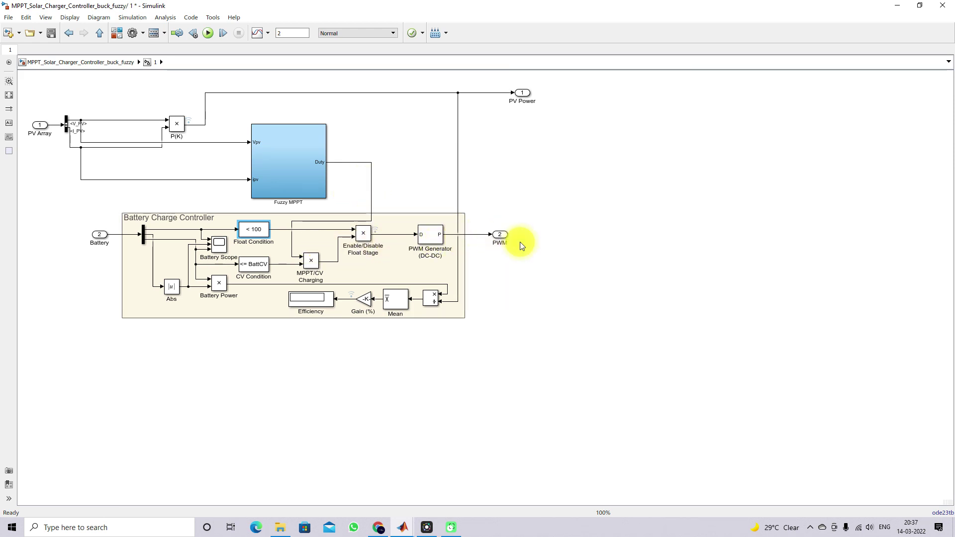
{"action": "left_click", "coordinate": [100, 33]}
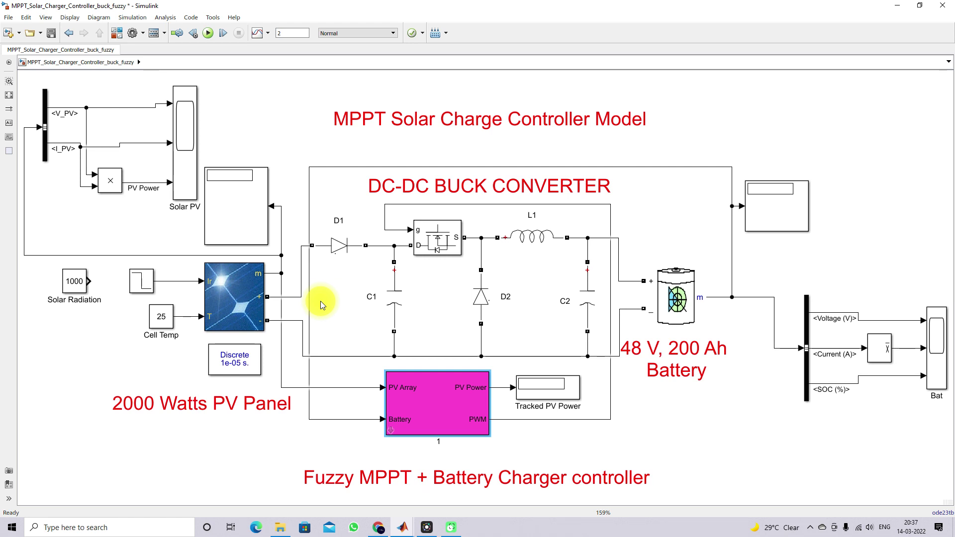
Switch to the MPPT_Solar_Charger_Controller_buck_PO model, maximize and fit it to view, and open its PO MPPT and battery charger subsystem
{"action": "left_click", "coordinate": [408, 528]}
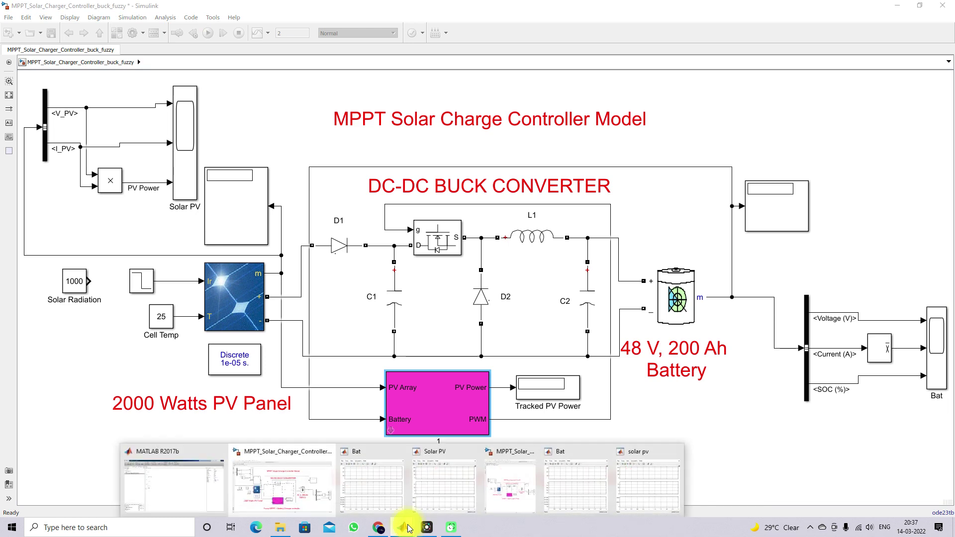
{"action": "left_click", "coordinate": [522, 492]}
{"action": "left_click", "coordinate": [918, 8]}
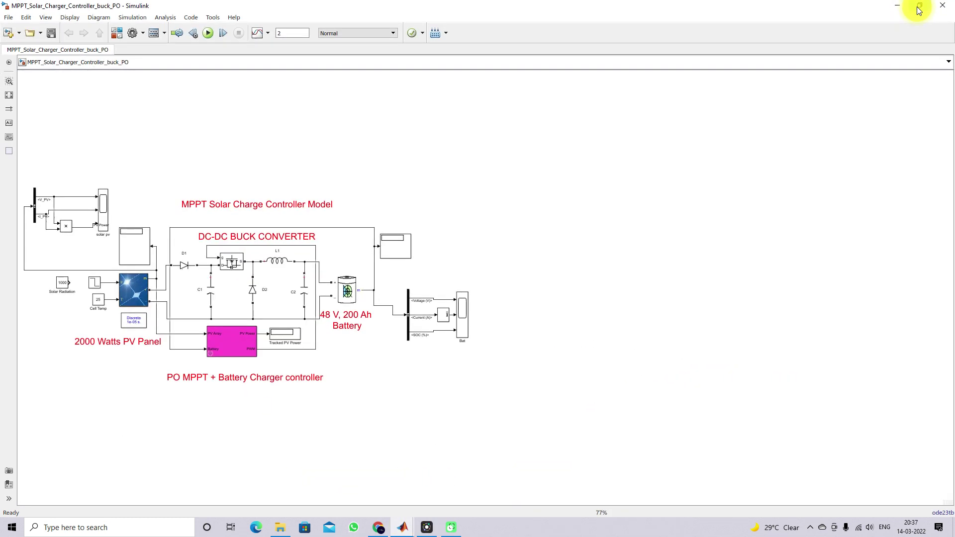
{"action": "left_click", "coordinate": [9, 95]}
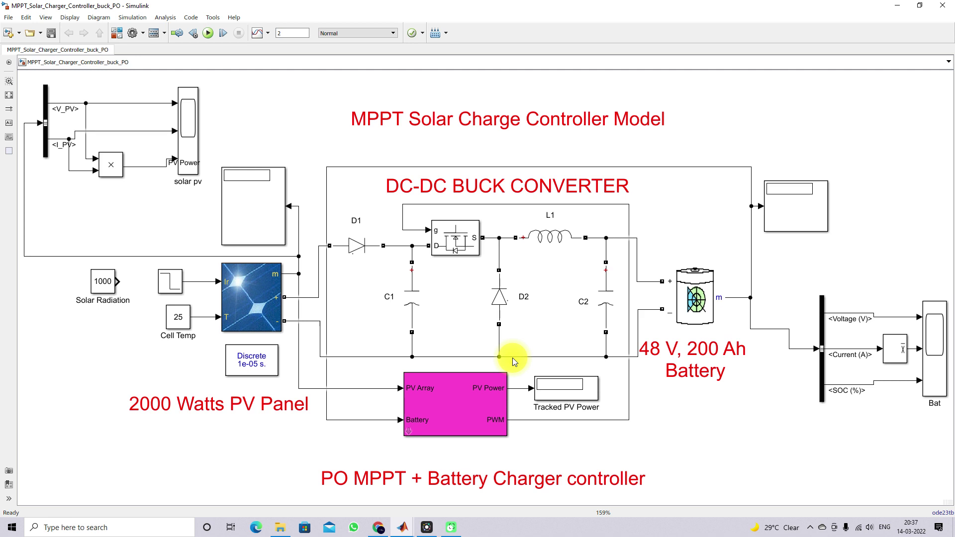
{"action": "double_click", "coordinate": [410, 431]}
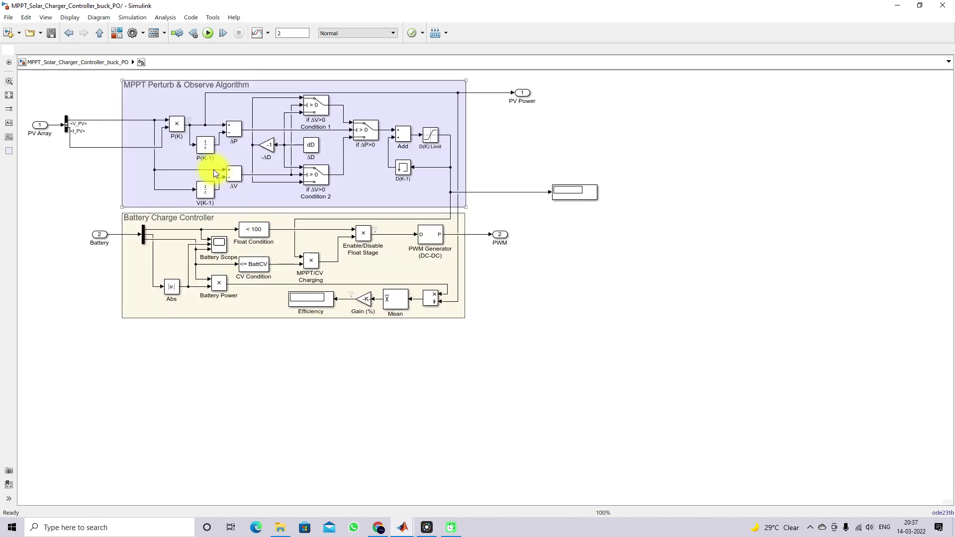
Mark the V_PV and I_PV inputs with pen arrows and underline P(K), P(K-1), ΔP, V(K-1) and ΔV
{"action": "left_click", "coordinate": [135, 110]}
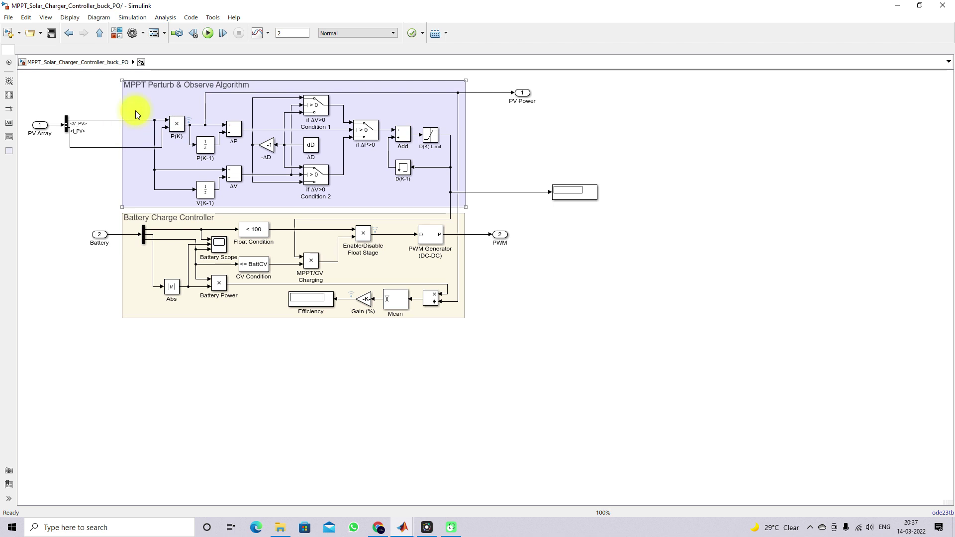
{"action": "left_click", "coordinate": [315, 174]}
{"action": "left_click", "coordinate": [73, 124]}
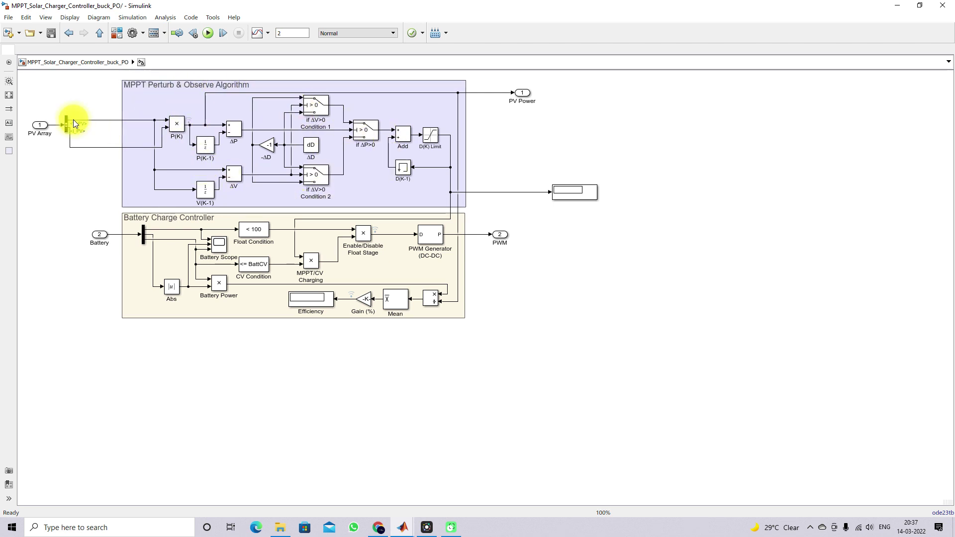
{"action": "key", "text": "F11"}
{"action": "left_click_drag", "start_coordinate": [94, 124], "coordinate": [118, 124]}
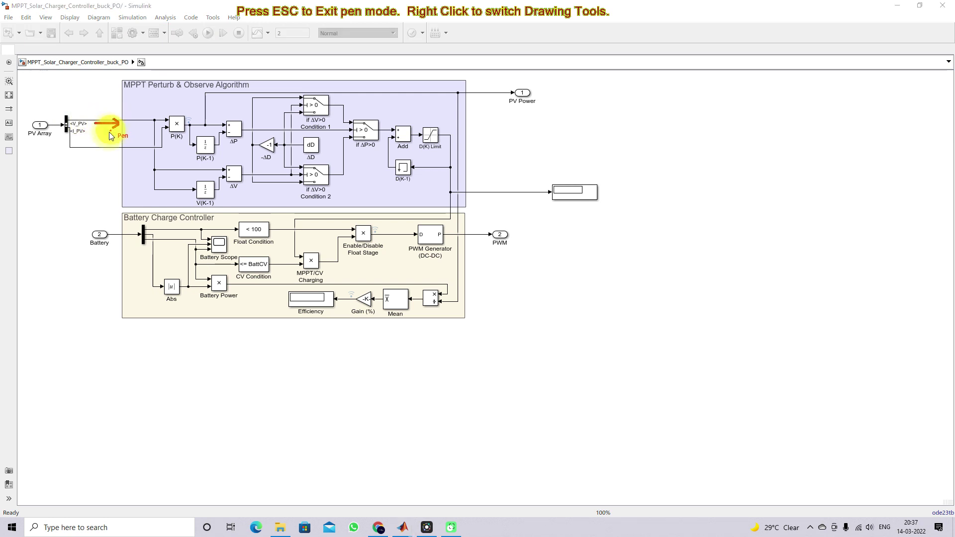
{"action": "left_click_drag", "start_coordinate": [92, 157], "coordinate": [112, 155]}
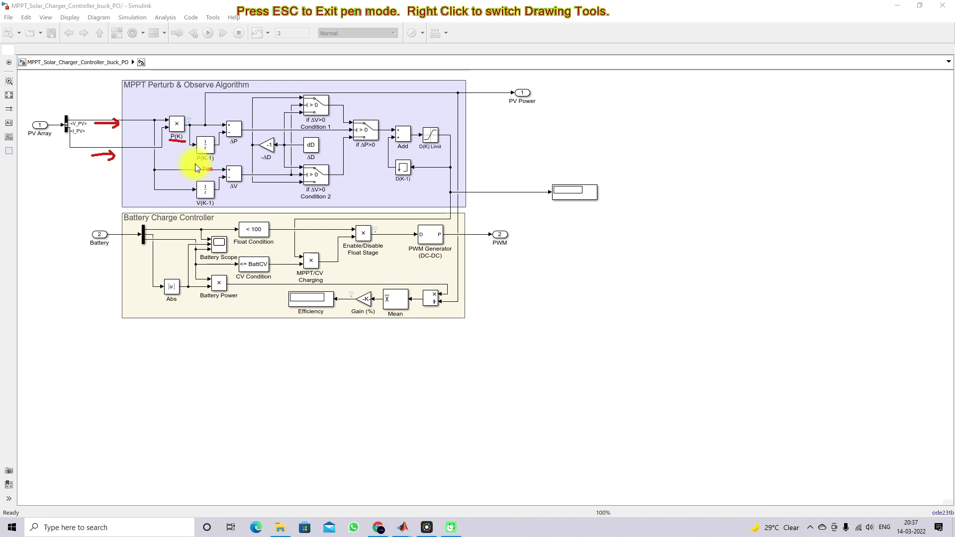
{"action": "mouse_move", "coordinate": [195, 164]}
{"action": "left_mouse_down"}
{"action": "mouse_move", "coordinate": [218, 162]}
{"action": "mouse_move", "coordinate": [243, 145]}
{"action": "left_mouse_up"}
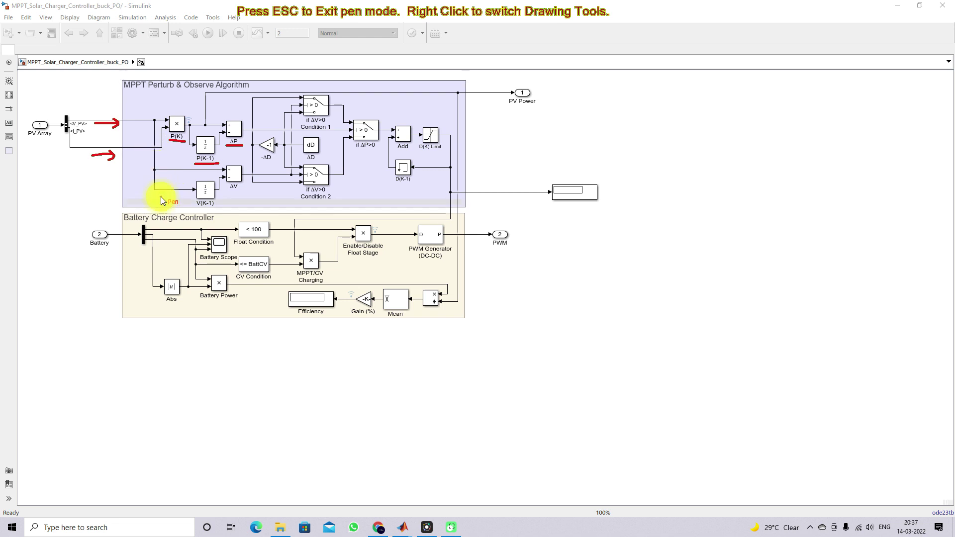
{"action": "left_click", "coordinate": [195, 210]}
{"action": "left_click_drag", "start_coordinate": [211, 209], "coordinate": [212, 210]}
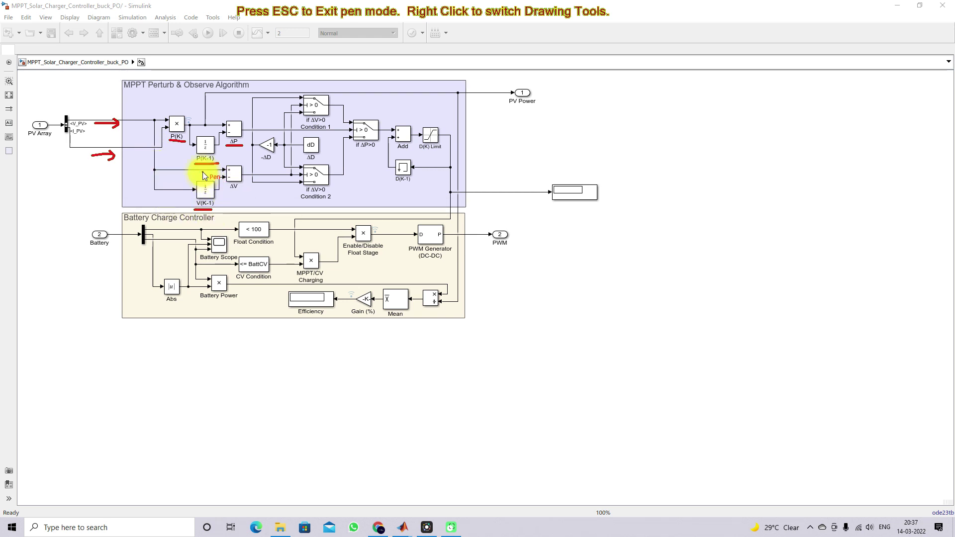
{"action": "left_click_drag", "start_coordinate": [228, 189], "coordinate": [242, 189]}
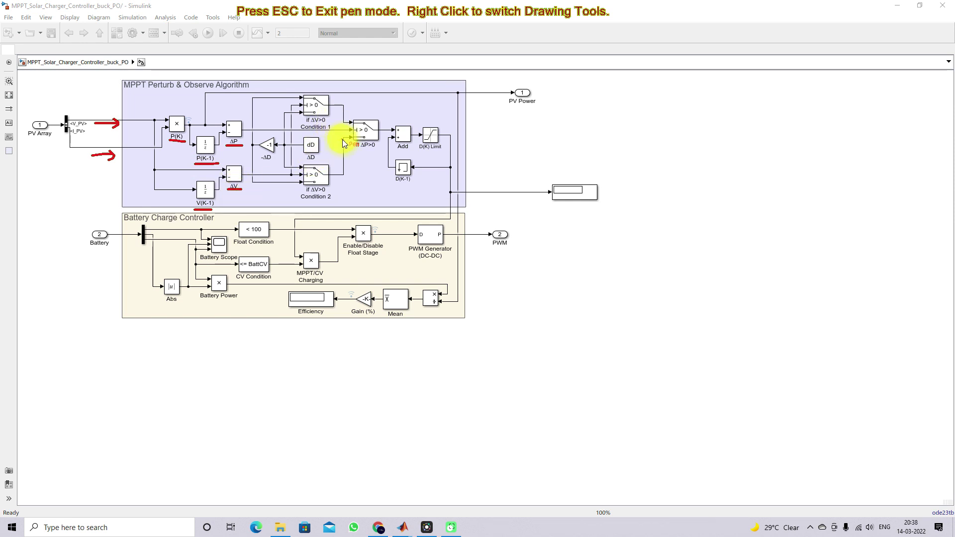
Underline the ΔP>0 switch, trace the outputs of Conditions 1 and 2 into it, and underline Condition 1's ΔV>0 label
{"action": "left_click_drag", "start_coordinate": [353, 151], "coordinate": [376, 151]}
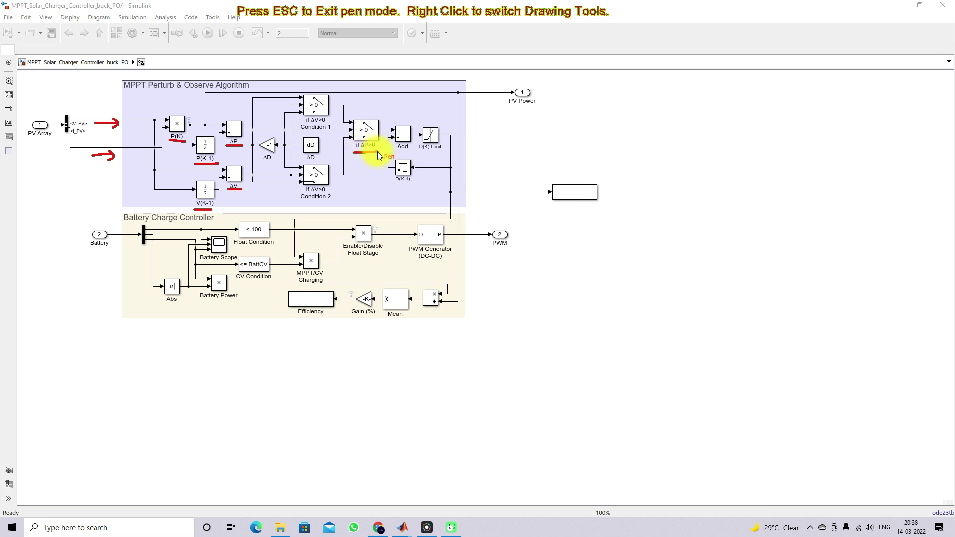
{"action": "left_click_drag", "start_coordinate": [332, 100], "coordinate": [348, 120]}
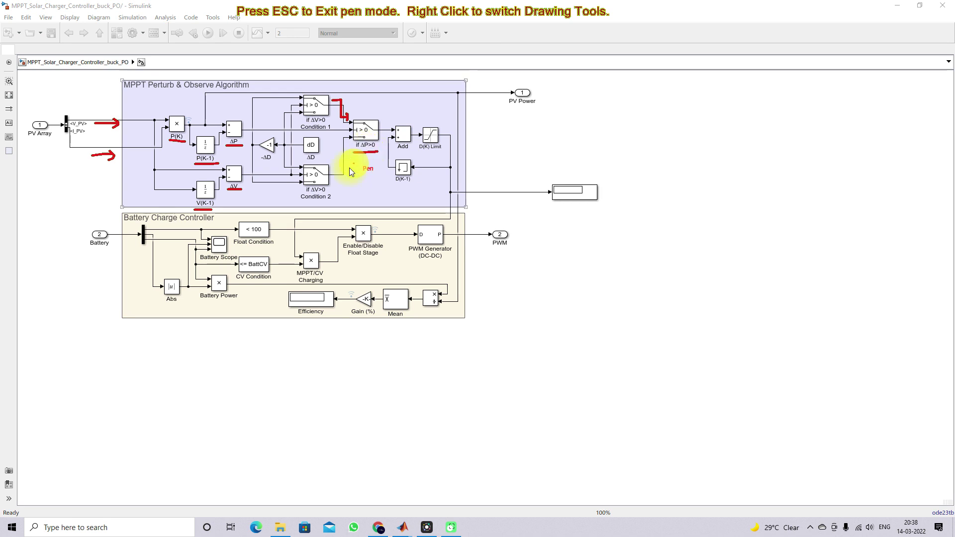
{"action": "mouse_move", "coordinate": [329, 175]}
{"action": "left_mouse_down"}
{"action": "mouse_move", "coordinate": [344, 168]}
{"action": "mouse_move", "coordinate": [343, 145]}
{"action": "left_mouse_up"}
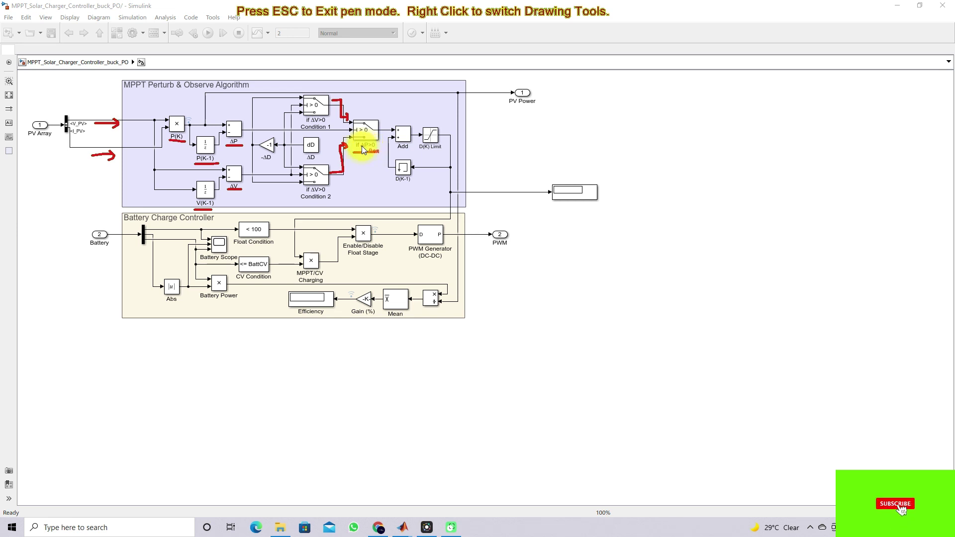
{"action": "left_click_drag", "start_coordinate": [309, 124], "coordinate": [327, 127]}
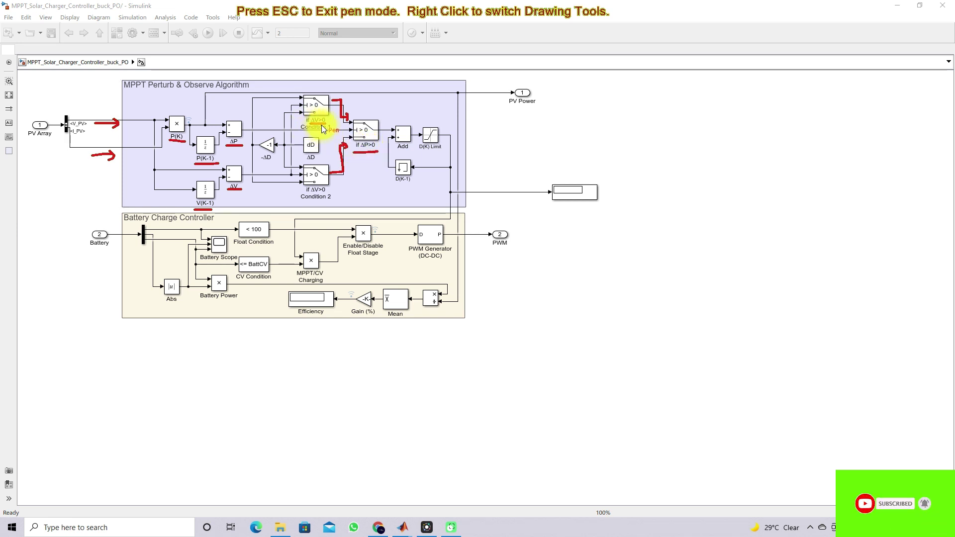
{"action": "left_click_drag", "start_coordinate": [309, 124], "coordinate": [325, 124]}
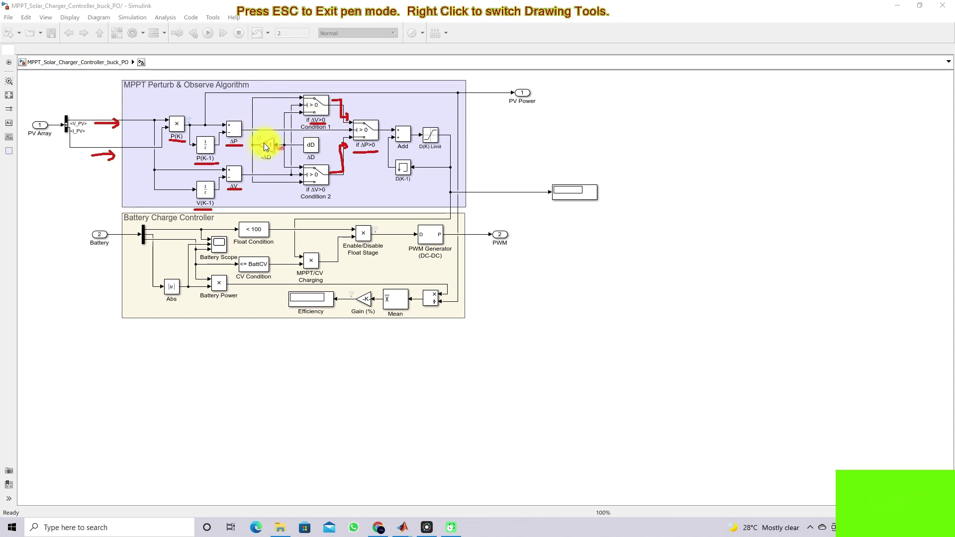
Trace the -ΔD and ΔD paths into the Condition 1 switch, underline Condition 2's ΔV>0 label, and clear the pen marks
{"action": "mouse_move", "coordinate": [307, 146]}
{"action": "left_mouse_down"}
{"action": "mouse_move", "coordinate": [252, 147]}
{"action": "mouse_move", "coordinate": [251, 101]}
{"action": "mouse_move", "coordinate": [299, 99]}
{"action": "mouse_move", "coordinate": [309, 123]}
{"action": "left_mouse_up"}
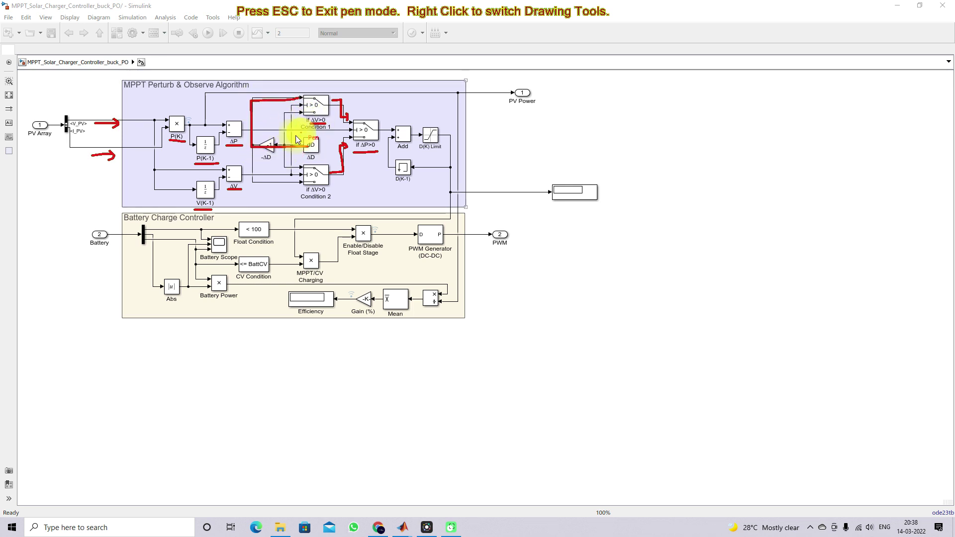
{"action": "mouse_move", "coordinate": [320, 147]}
{"action": "left_mouse_down"}
{"action": "mouse_move", "coordinate": [285, 145]}
{"action": "mouse_move", "coordinate": [286, 120]}
{"action": "mouse_move", "coordinate": [301, 115]}
{"action": "left_mouse_up"}
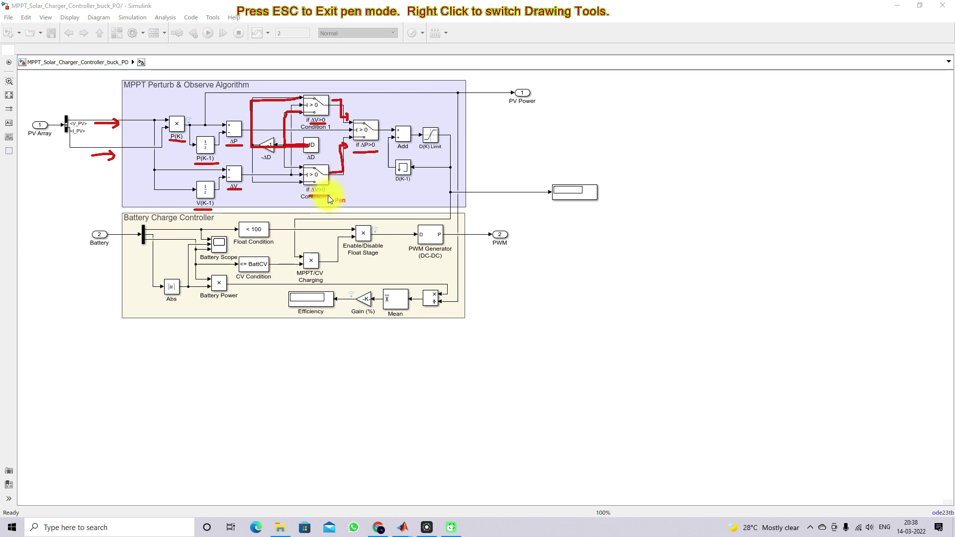
{"action": "key", "text": "Escape"}
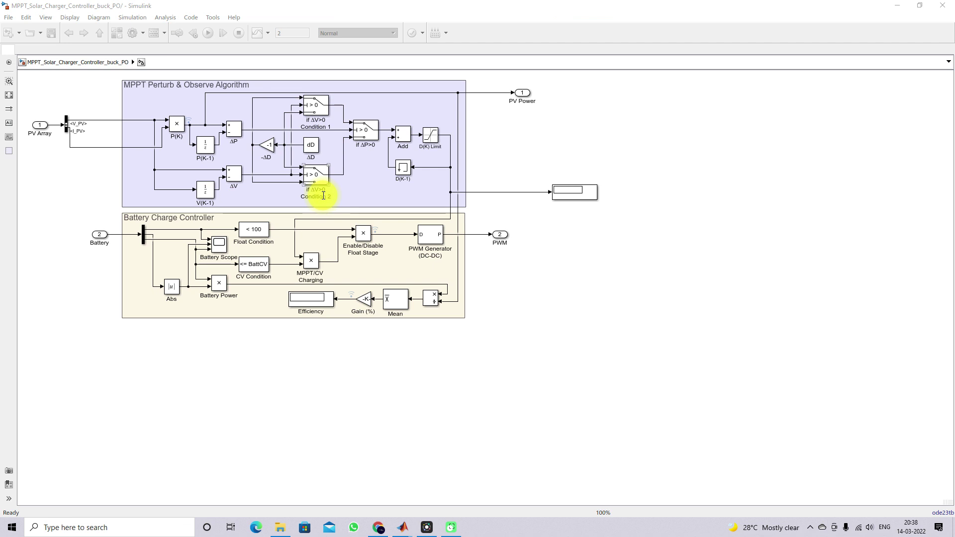
Trace the ΔD and -ΔD paths into the Condition 2 switch with the pen and circle the Add, D(K) Limit and D(K-1) blocks
{"action": "key", "text": "F9"}
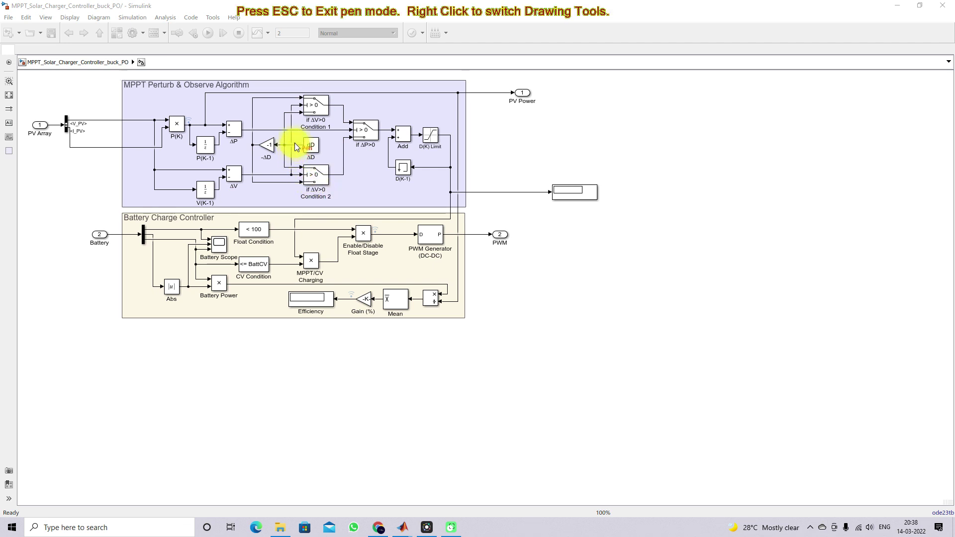
{"action": "left_click_drag", "start_coordinate": [300, 146], "coordinate": [285, 147]}
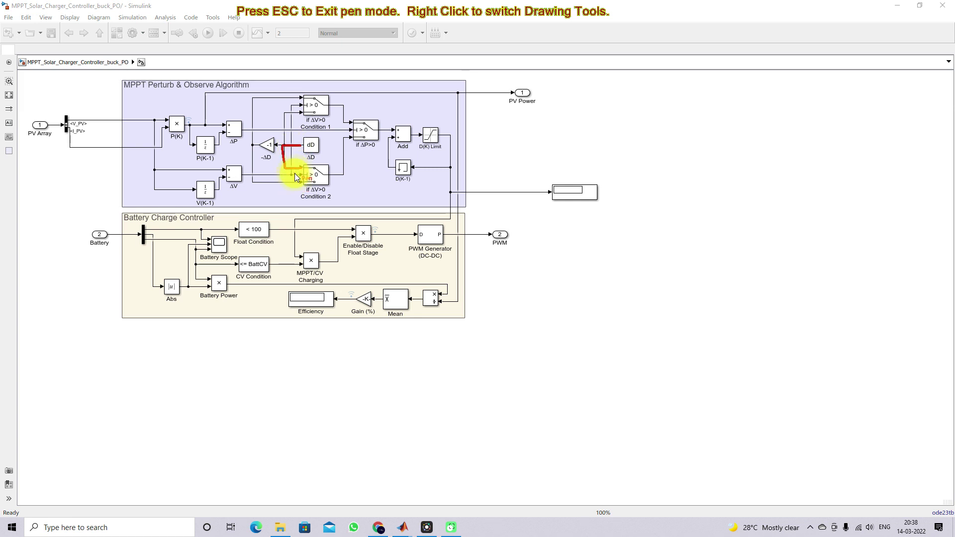
{"action": "left_click_drag", "start_coordinate": [288, 144], "coordinate": [260, 145]}
{"action": "left_click_drag", "start_coordinate": [252, 181], "coordinate": [291, 180]}
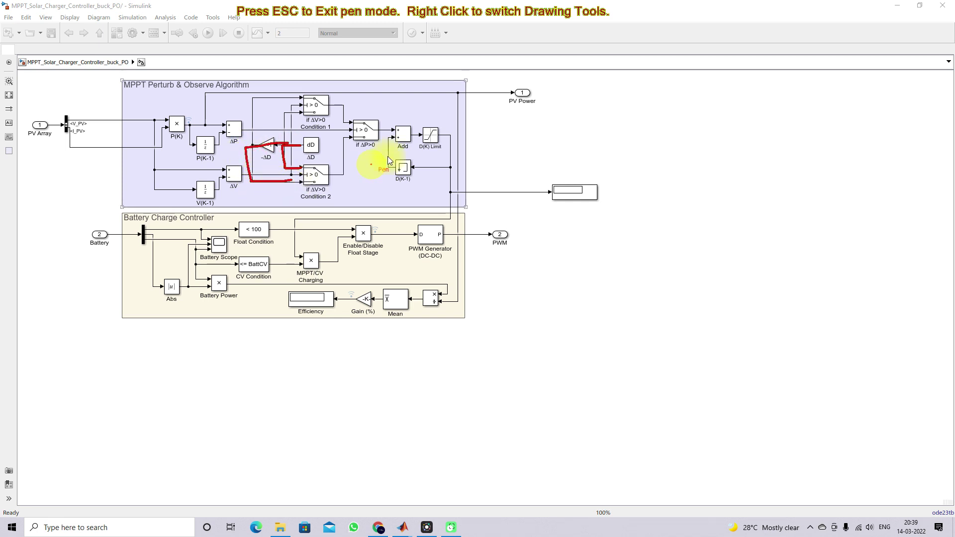
{"action": "mouse_move", "coordinate": [398, 121]}
{"action": "left_mouse_down"}
{"action": "mouse_move", "coordinate": [383, 143]}
{"action": "mouse_move", "coordinate": [394, 177]}
{"action": "left_mouse_up"}
{"action": "left_click_drag", "start_coordinate": [444, 122], "coordinate": [398, 118]}
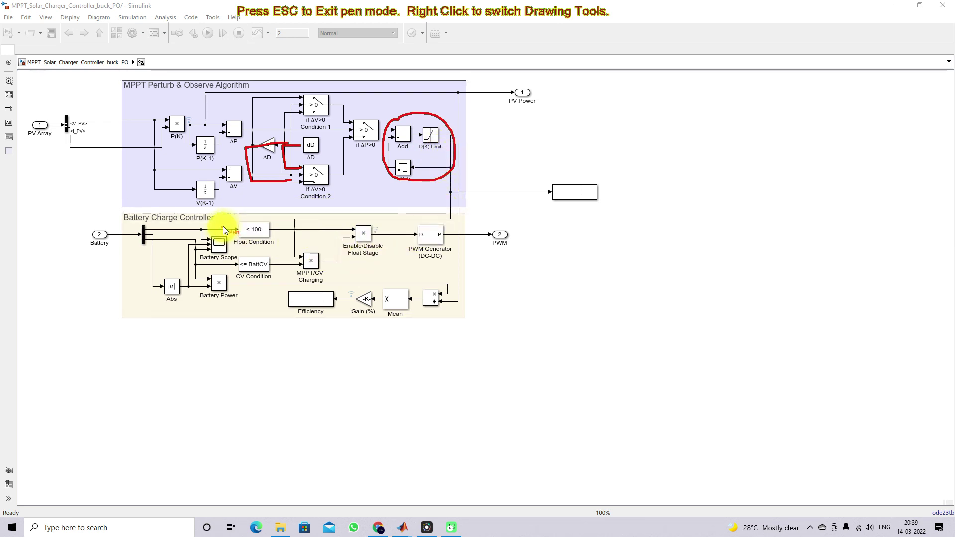
Tick the Float Condition and CV Condition blocks in the PO model's Battery Charge Controller and exit pen mode
{"action": "mouse_move", "coordinate": [224, 225]}
{"action": "left_mouse_down"}
{"action": "mouse_move", "coordinate": [241, 236]}
{"action": "mouse_move", "coordinate": [275, 213]}
{"action": "left_mouse_up"}
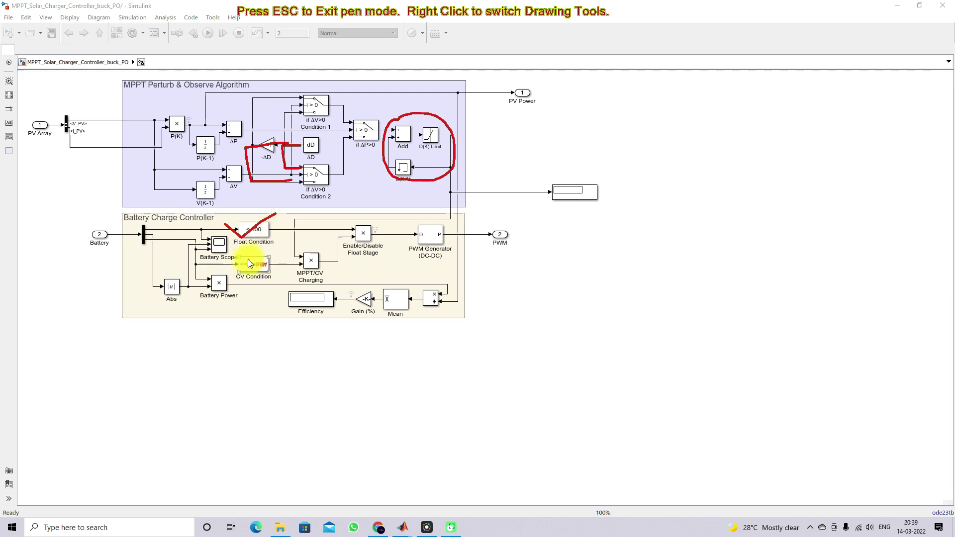
{"action": "mouse_move", "coordinate": [230, 261]}
{"action": "left_mouse_down"}
{"action": "mouse_move", "coordinate": [244, 273]}
{"action": "mouse_move", "coordinate": [283, 250]}
{"action": "left_mouse_up"}
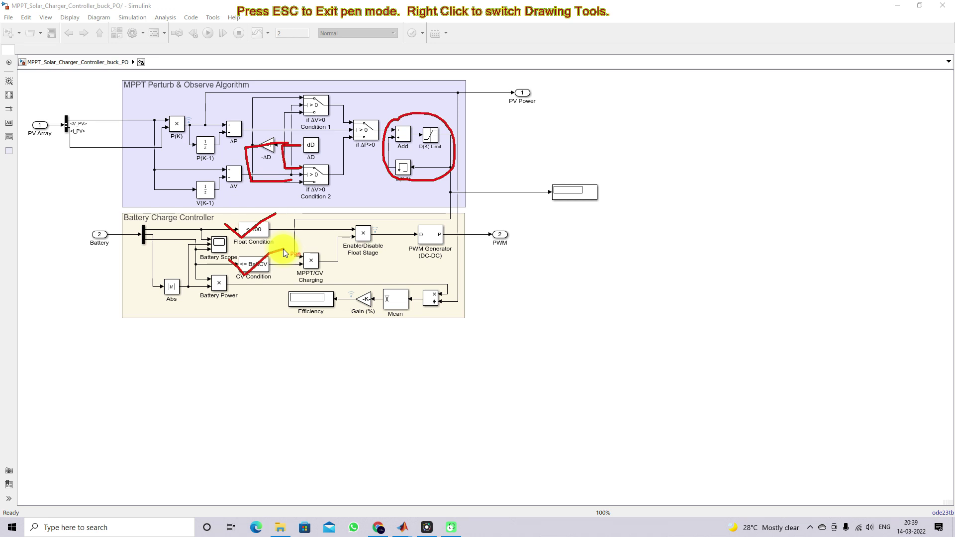
{"action": "key", "text": "Escape"}
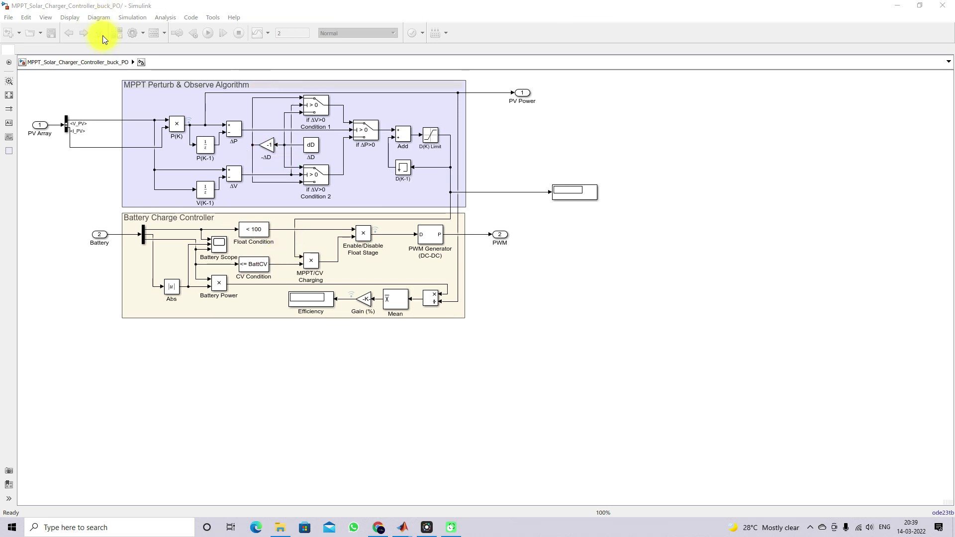
Return to the PO model's top level and replace the step source at the PV panel's Ir input with the constant 1000 Solar Radiation block
{"action": "left_click", "coordinate": [100, 33]}
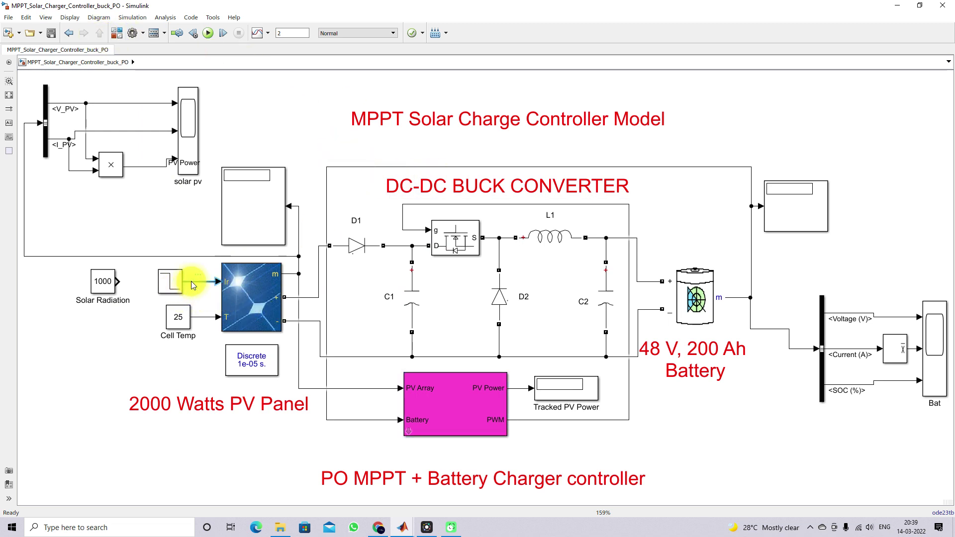
{"action": "left_click", "coordinate": [172, 284]}
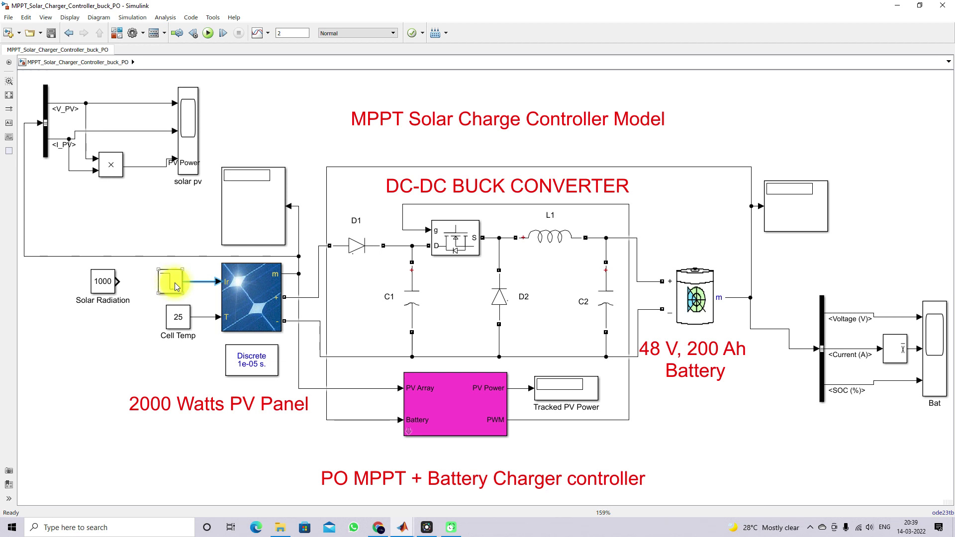
{"action": "left_click_drag", "start_coordinate": [175, 282], "coordinate": [109, 326]}
{"action": "left_click_drag", "start_coordinate": [109, 277], "coordinate": [186, 275]}
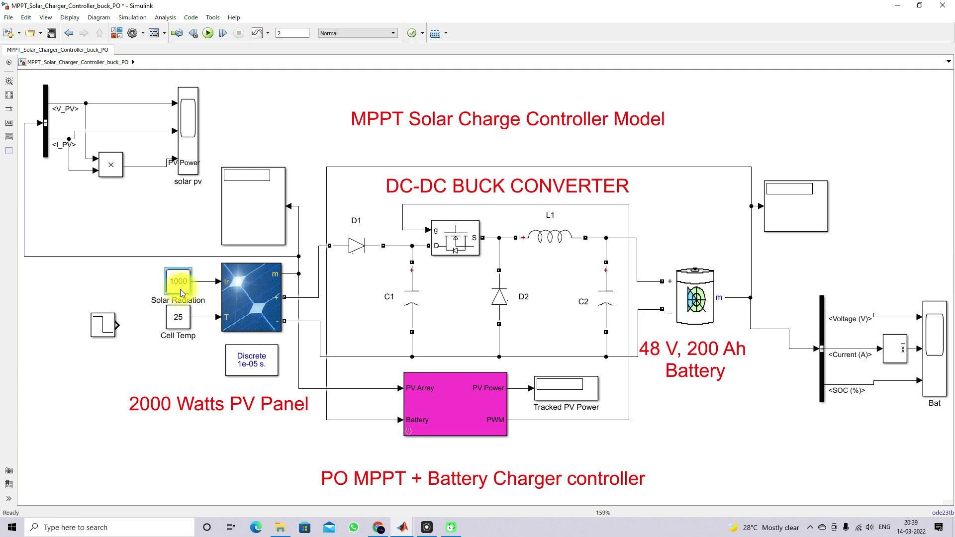
Point out the Cell Temp block, the PV voltage, current and power signals, and the battery measurement signals feeding the Bat scope
{"action": "left_click", "coordinate": [182, 319]}
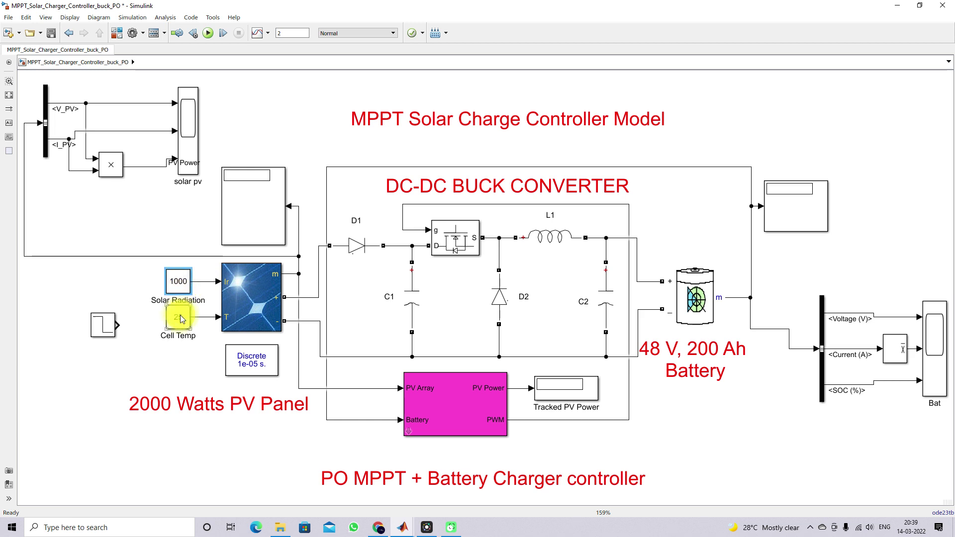
{"action": "left_click", "coordinate": [253, 204]}
{"action": "left_click", "coordinate": [86, 121]}
{"action": "left_click", "coordinate": [103, 132]}
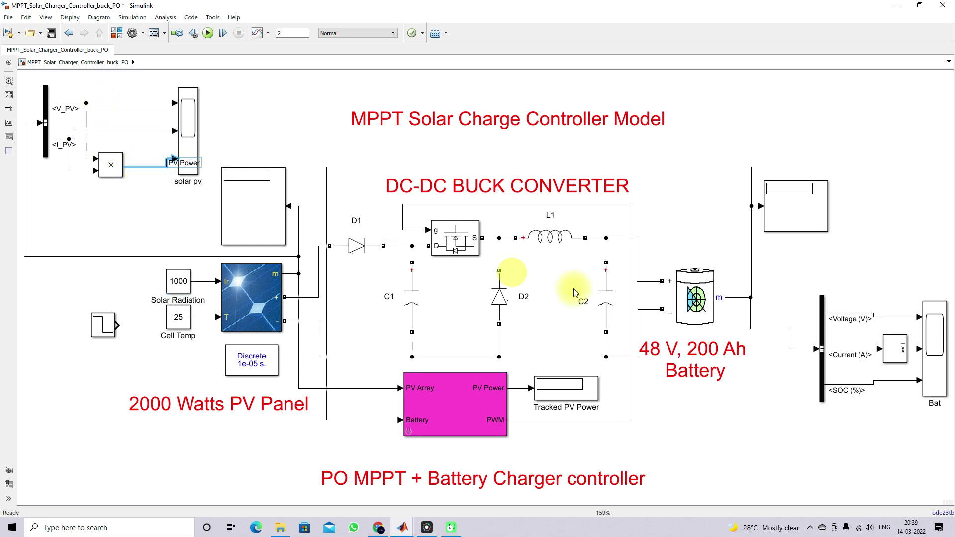
{"action": "left_click", "coordinate": [878, 318]}
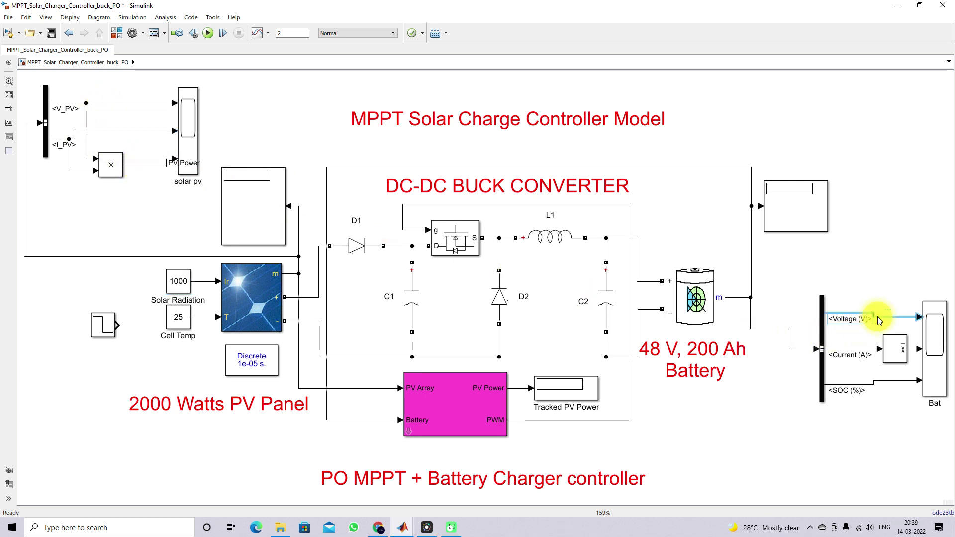
{"action": "left_click", "coordinate": [865, 342]}
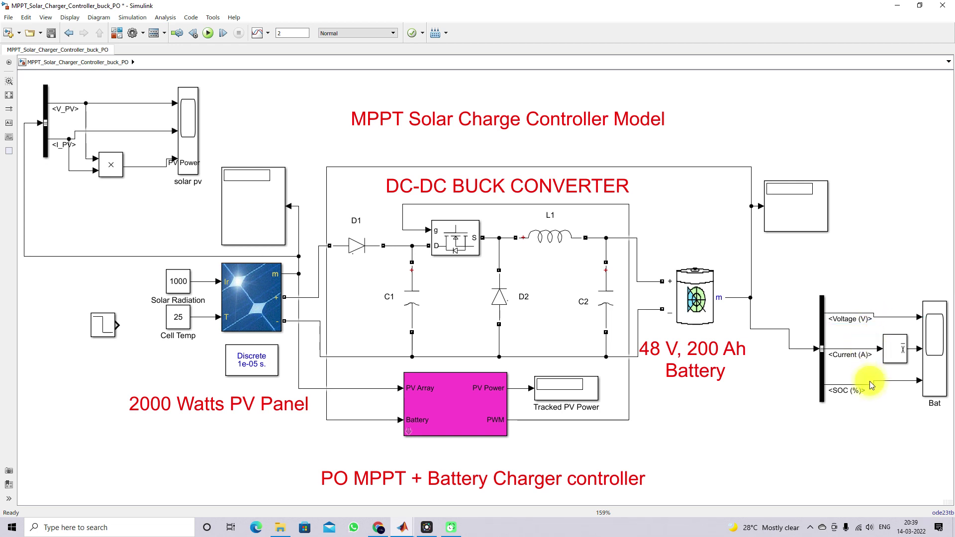
Place the PO model's solar pv and Bat scopes side by side and run the simulation
{"action": "left_click", "coordinate": [403, 527]}
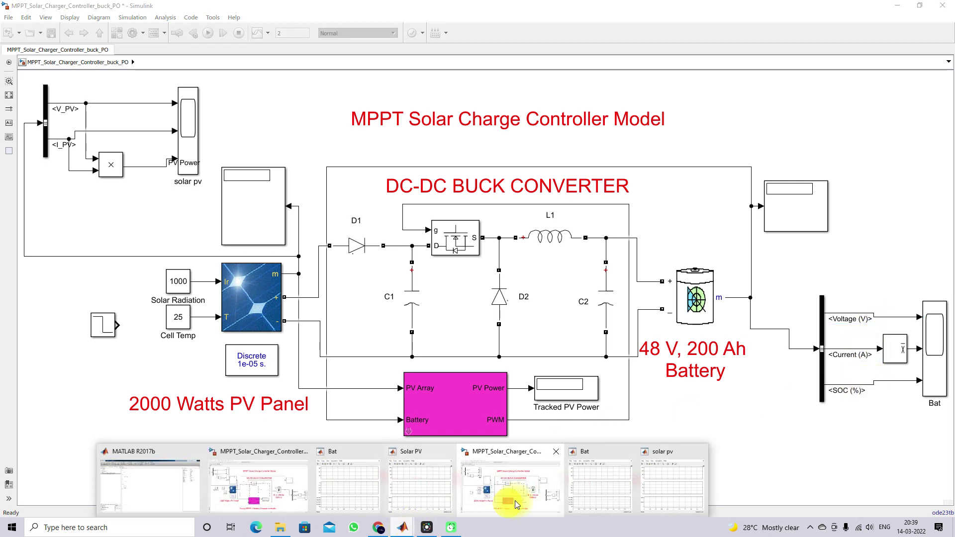
{"action": "left_click", "coordinate": [595, 491]}
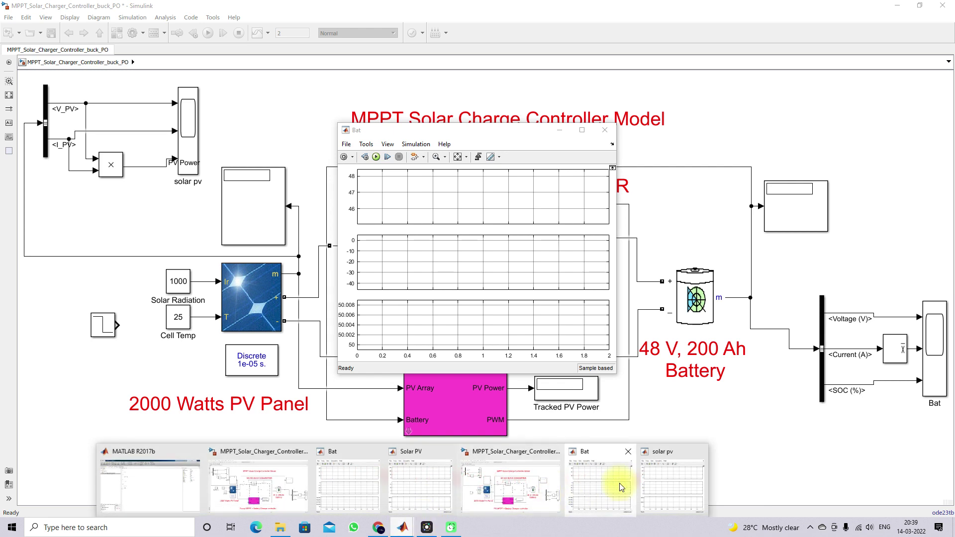
{"action": "left_click_drag", "start_coordinate": [409, 133], "coordinate": [263, 132]}
{"action": "left_click", "coordinate": [503, 137]}
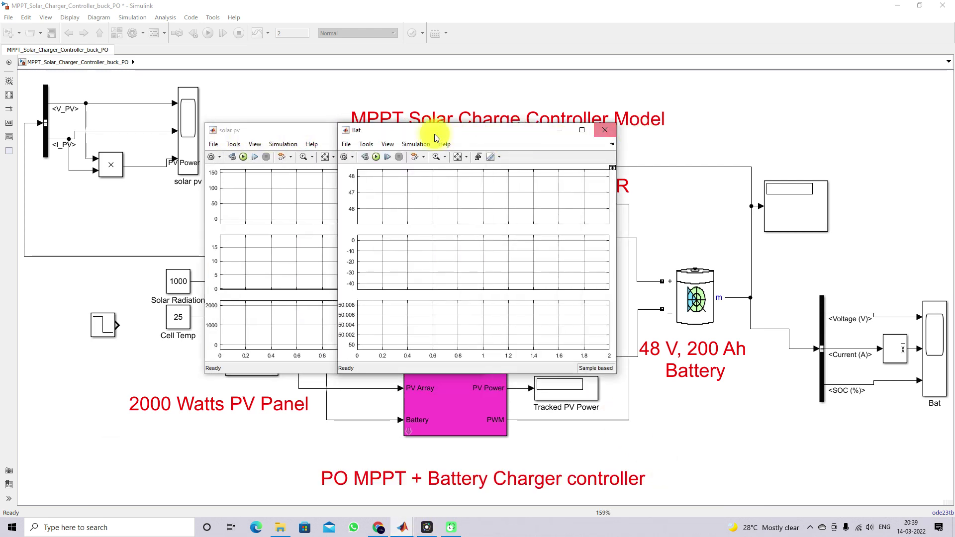
{"action": "left_click_drag", "start_coordinate": [439, 135], "coordinate": [591, 127]}
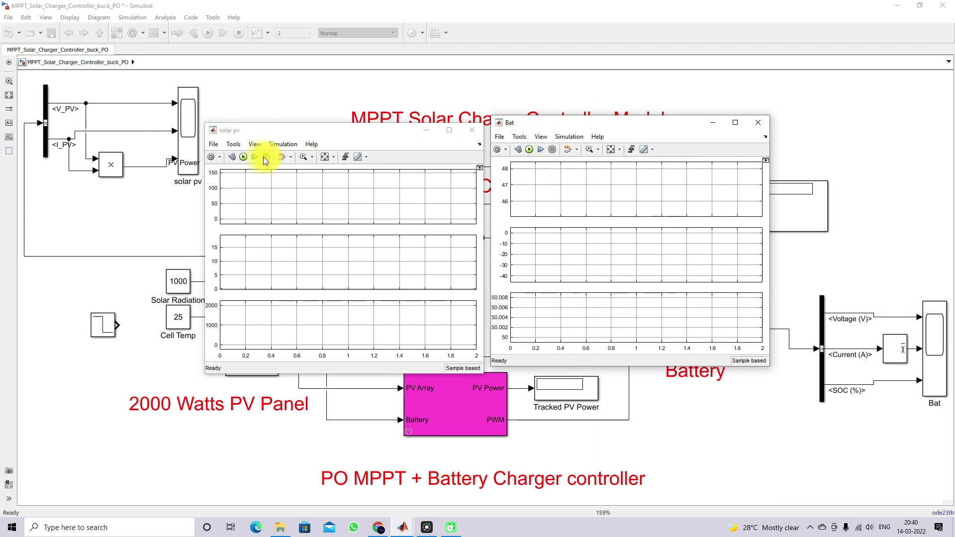
{"action": "left_click", "coordinate": [244, 157]}
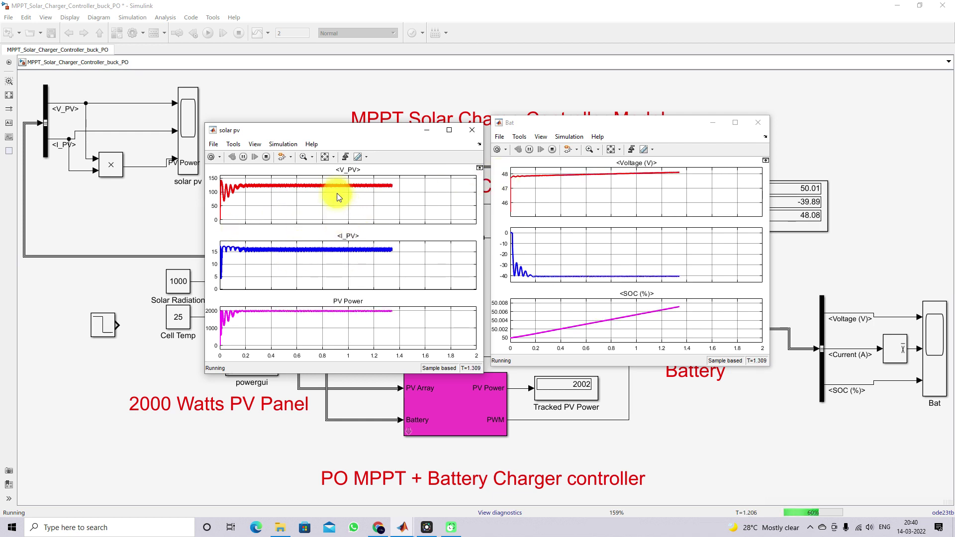
Tick the V_PV, I_PV and PV Power plots in the PO model's solar pv scope with the pen
{"action": "key", "text": "F9"}
{"action": "mouse_move", "coordinate": [331, 195]}
{"action": "left_mouse_down"}
{"action": "mouse_move", "coordinate": [346, 210]}
{"action": "mouse_move", "coordinate": [368, 195]}
{"action": "left_mouse_up"}
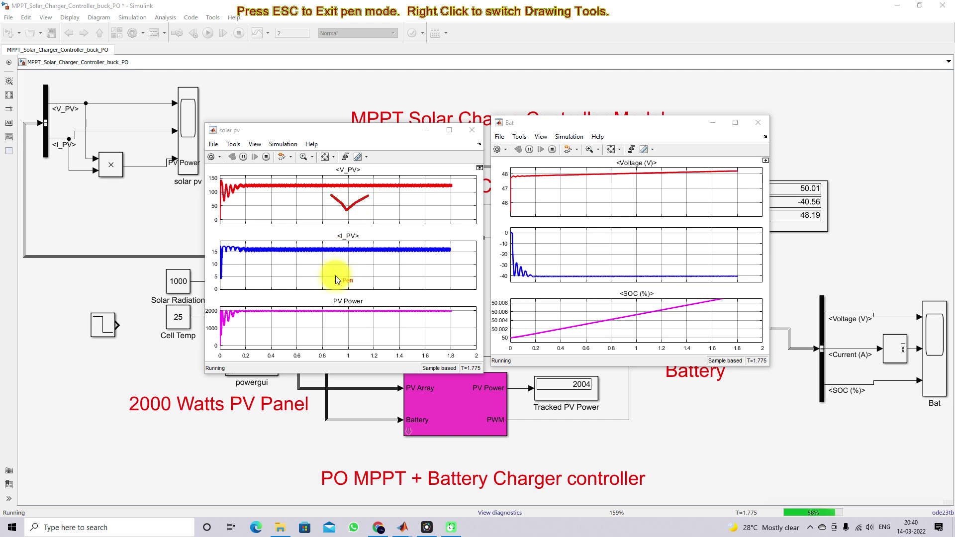
{"action": "left_click_drag", "start_coordinate": [332, 268], "coordinate": [350, 263]}
{"action": "left_click_drag", "start_coordinate": [345, 320], "coordinate": [358, 316]}
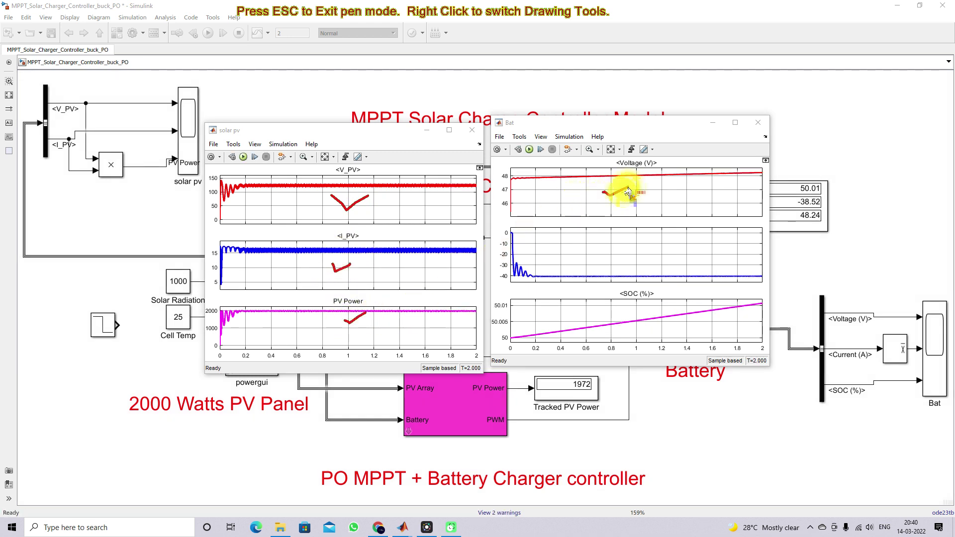
Tick the battery voltage, current and SOC plots, trace the SOC and voltage curves with the pen, and exit pen mode
{"action": "left_click_drag", "start_coordinate": [585, 252], "coordinate": [611, 251]}
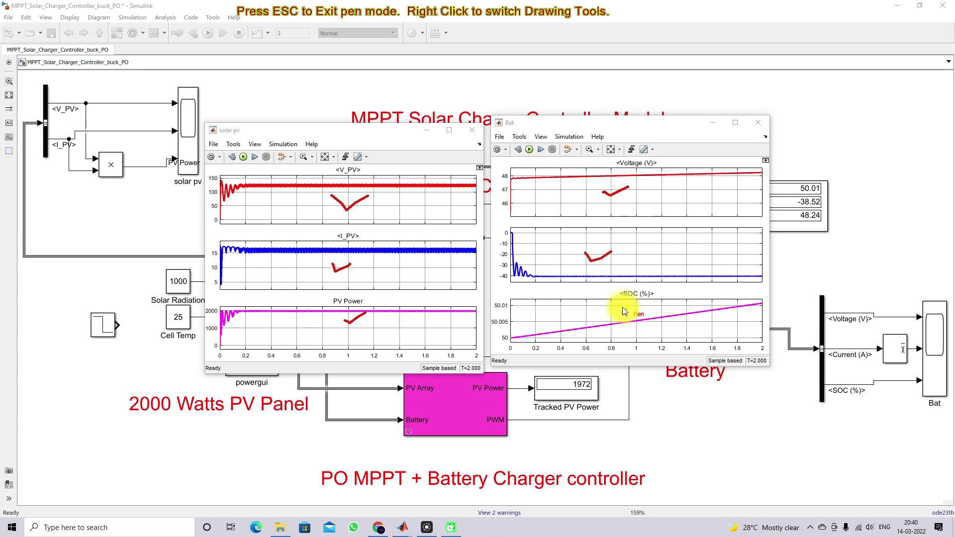
{"action": "left_click_drag", "start_coordinate": [512, 342], "coordinate": [755, 306]}
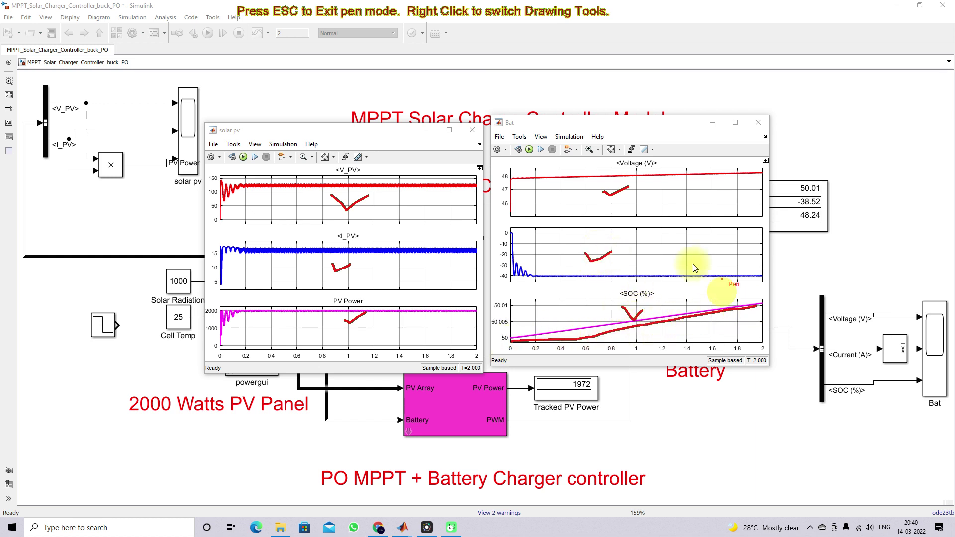
{"action": "left_click_drag", "start_coordinate": [512, 181], "coordinate": [535, 181]}
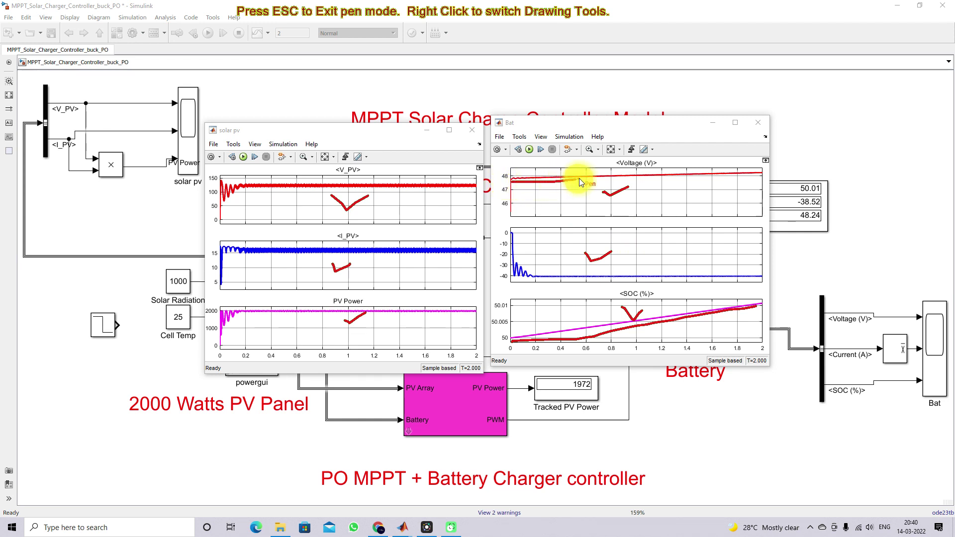
{"action": "left_click_drag", "start_coordinate": [607, 177], "coordinate": [684, 177]}
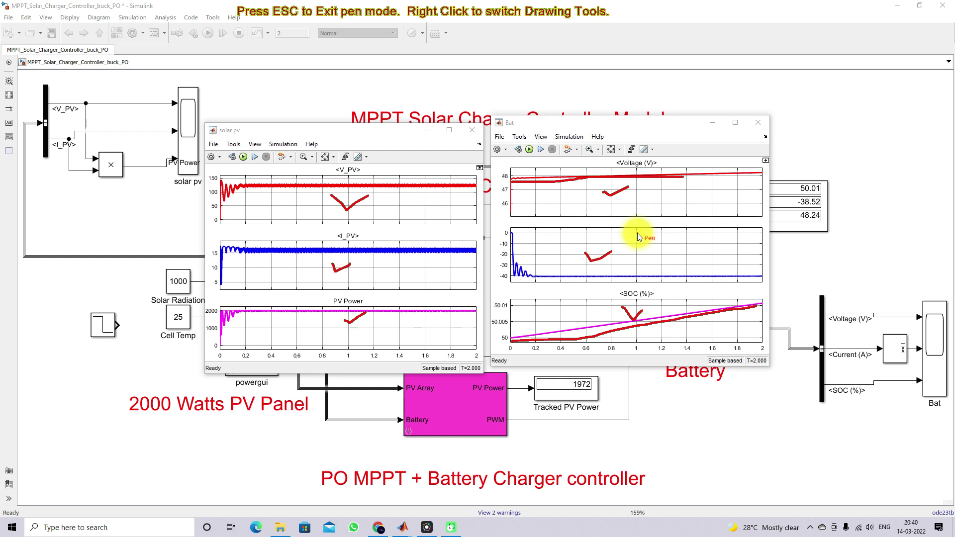
{"action": "key", "text": "Escape"}
Switch to the fuzzy MPPT model and replace the step source at the PV panel's Ir input with the constant 1000 Solar Radiation block
{"action": "mouse_move", "coordinate": [403, 528]}
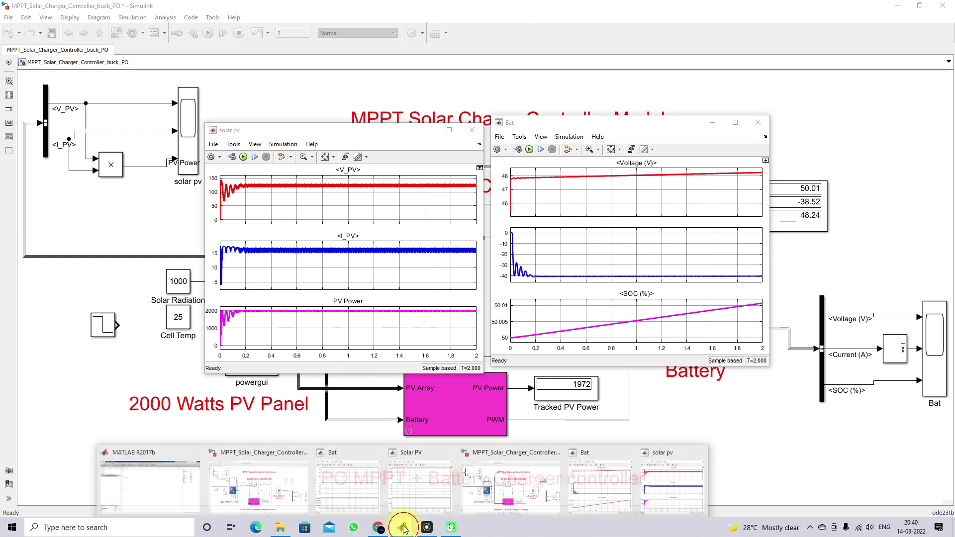
{"action": "left_click", "coordinate": [258, 479]}
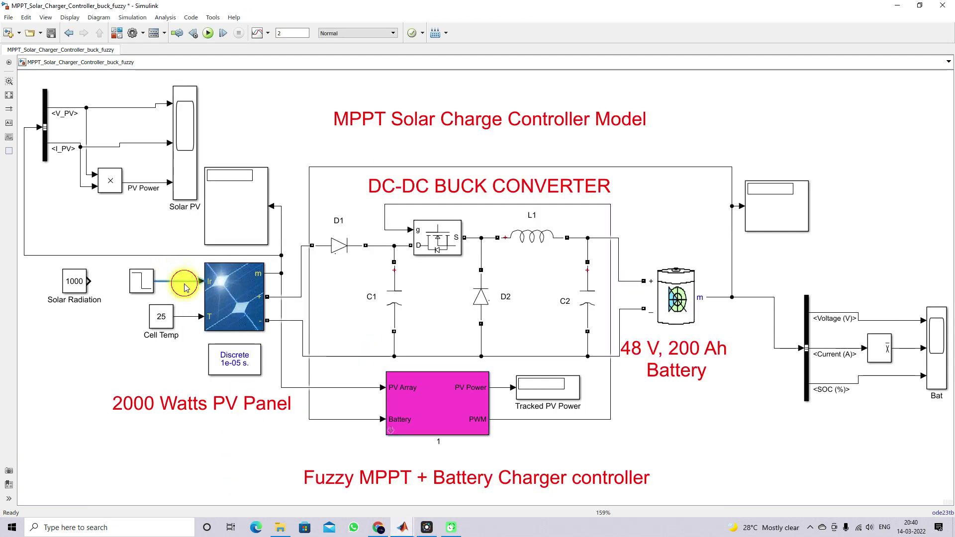
{"action": "mouse_move", "coordinate": [139, 279]}
{"action": "left_mouse_down"}
{"action": "mouse_move", "coordinate": [92, 314]}
{"action": "mouse_move", "coordinate": [129, 283]}
{"action": "mouse_move", "coordinate": [177, 283]}
{"action": "mouse_move", "coordinate": [156, 286]}
{"action": "left_mouse_up"}
Open the fuzzy model's Solar PV scope, run the simulation, and bring up its Bat scope alongside
{"action": "double_click", "coordinate": [180, 176]}
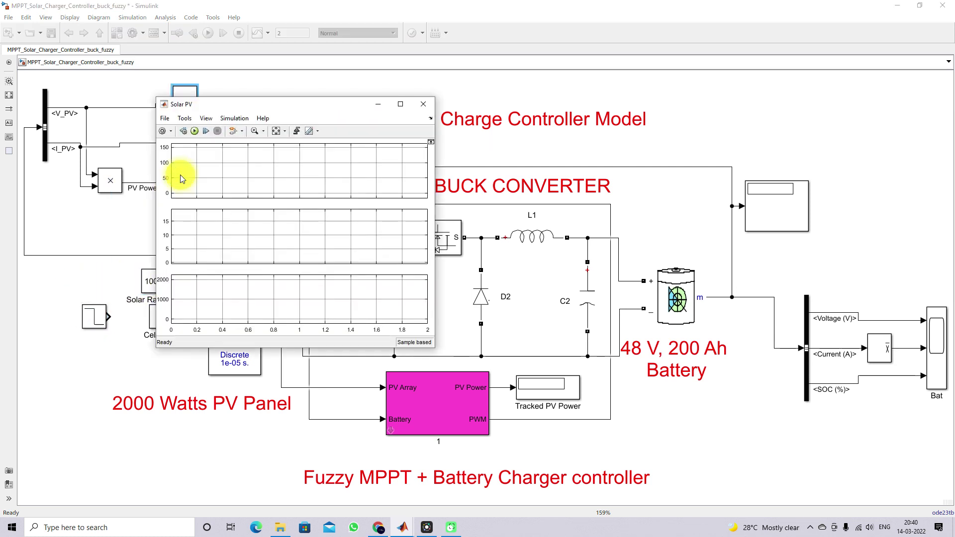
{"action": "left_click", "coordinate": [195, 130]}
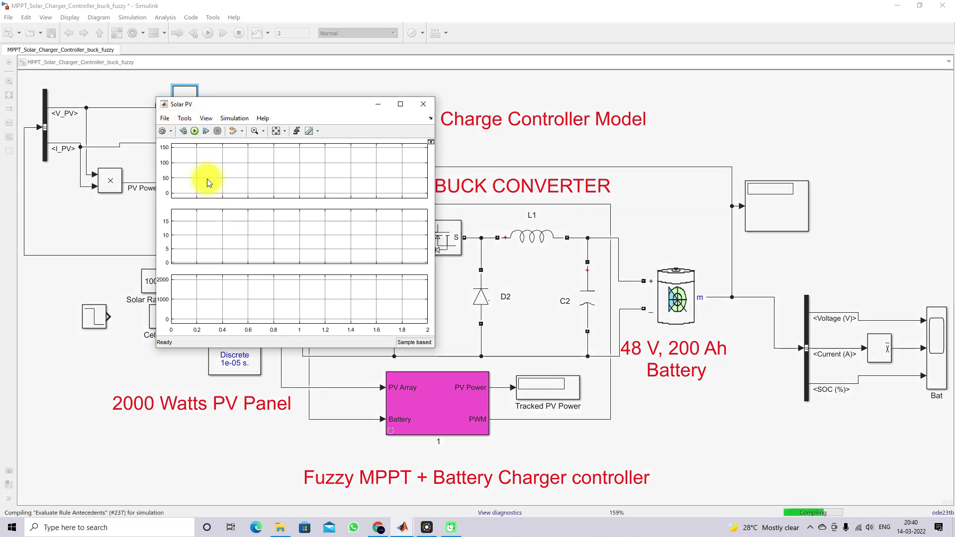
{"action": "mouse_move", "coordinate": [398, 523]}
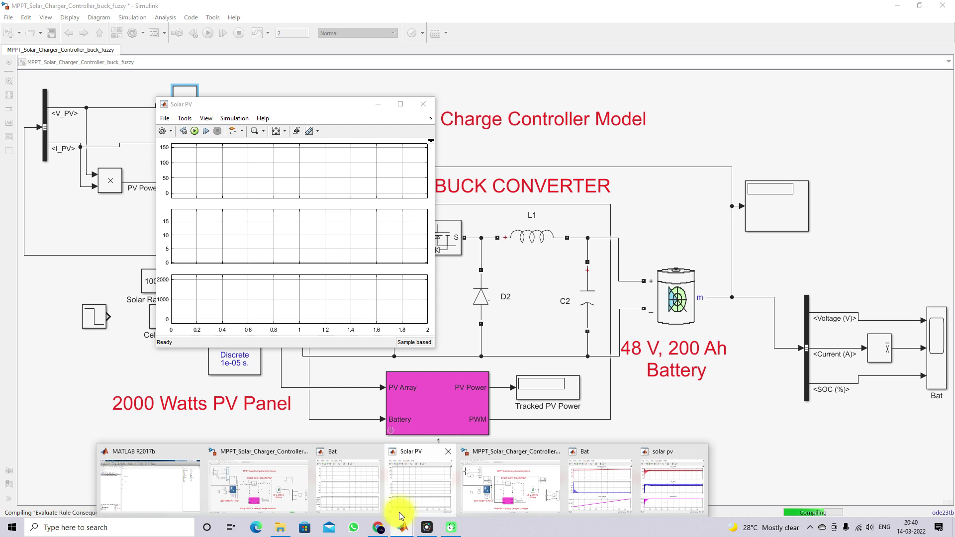
{"action": "left_click", "coordinate": [348, 498]}
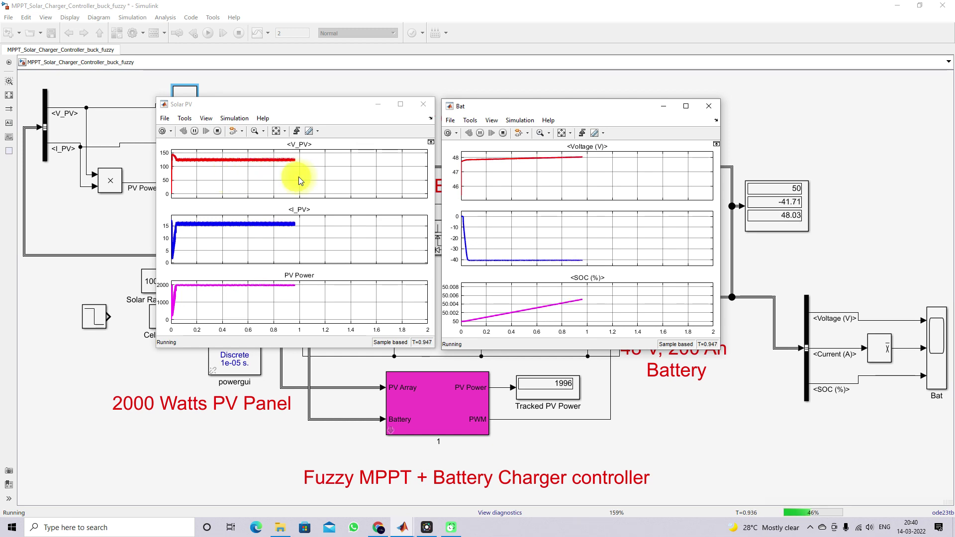
Tick the PV voltage, current and power plots and the battery voltage, current and SOC plots of the fuzzy model, and exit pen mode
{"action": "key", "text": "F9"}
{"action": "left_click_drag", "start_coordinate": [298, 173], "coordinate": [324, 169]}
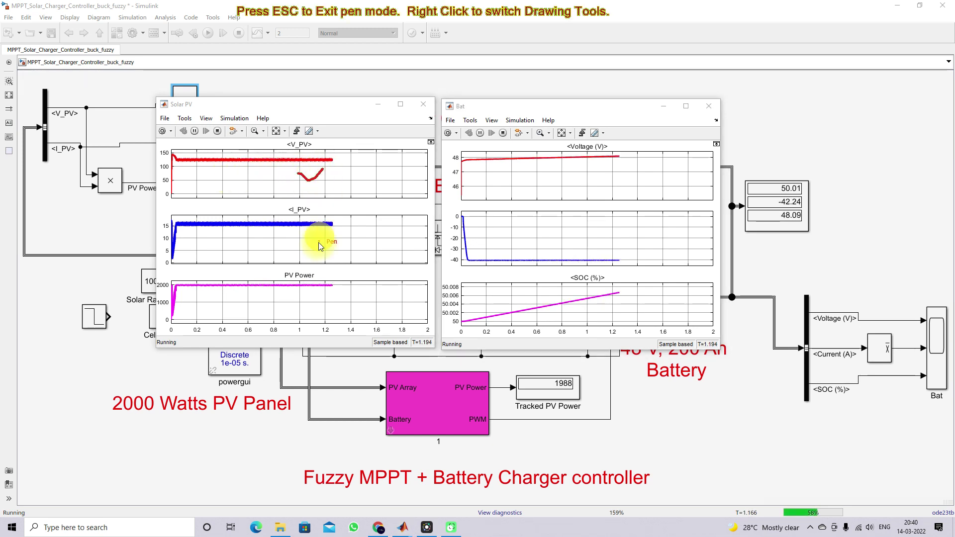
{"action": "left_click_drag", "start_coordinate": [300, 243], "coordinate": [317, 241]}
{"action": "left_click_drag", "start_coordinate": [303, 294], "coordinate": [344, 283]}
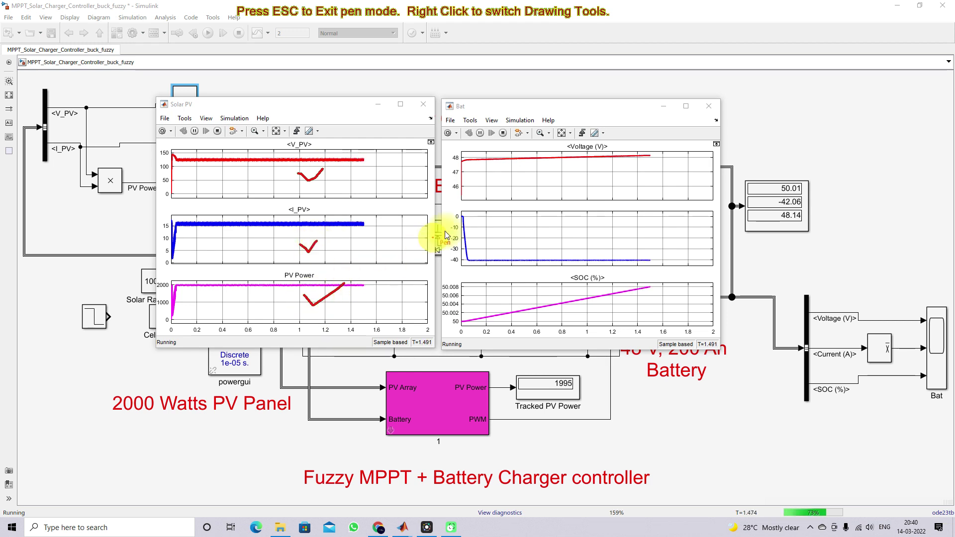
{"action": "left_click_drag", "start_coordinate": [543, 173], "coordinate": [570, 162]}
{"action": "left_click_drag", "start_coordinate": [584, 303], "coordinate": [612, 295]}
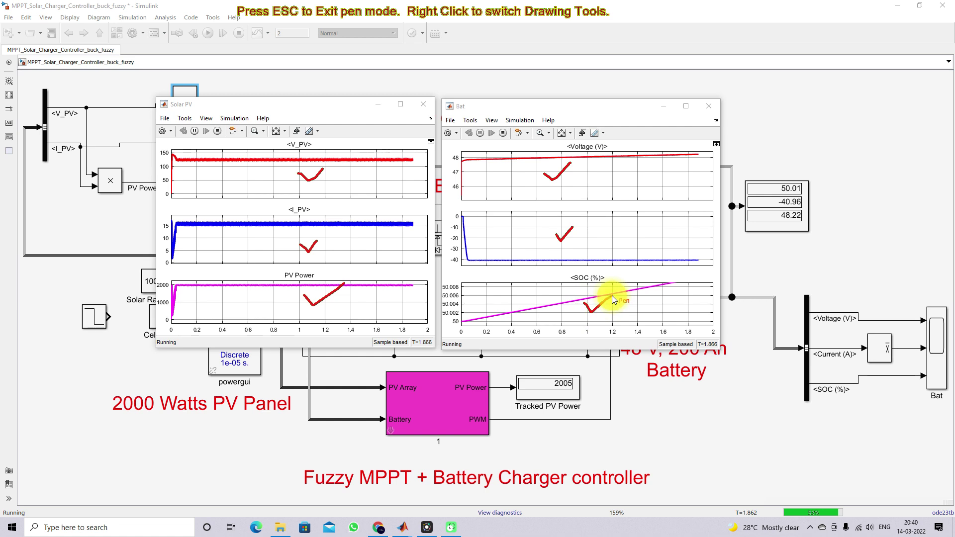
{"action": "key", "text": "Escape"}
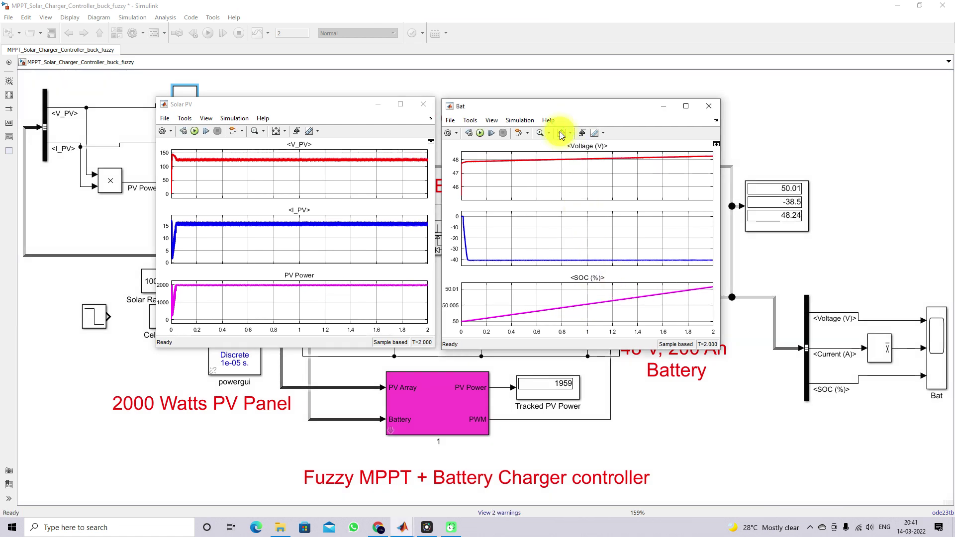
Arrange the fuzzy model's Solar PV scope and the PO model's solar pv scope side by side for comparison
{"action": "left_click_drag", "start_coordinate": [284, 109], "coordinate": [187, 92]}
{"action": "left_click", "coordinate": [404, 526]}
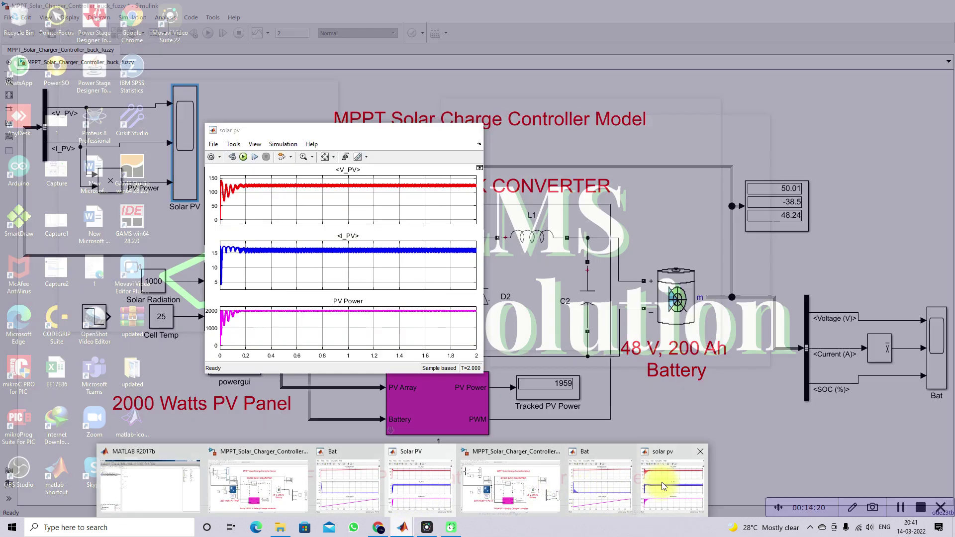
{"action": "left_click", "coordinate": [661, 482]}
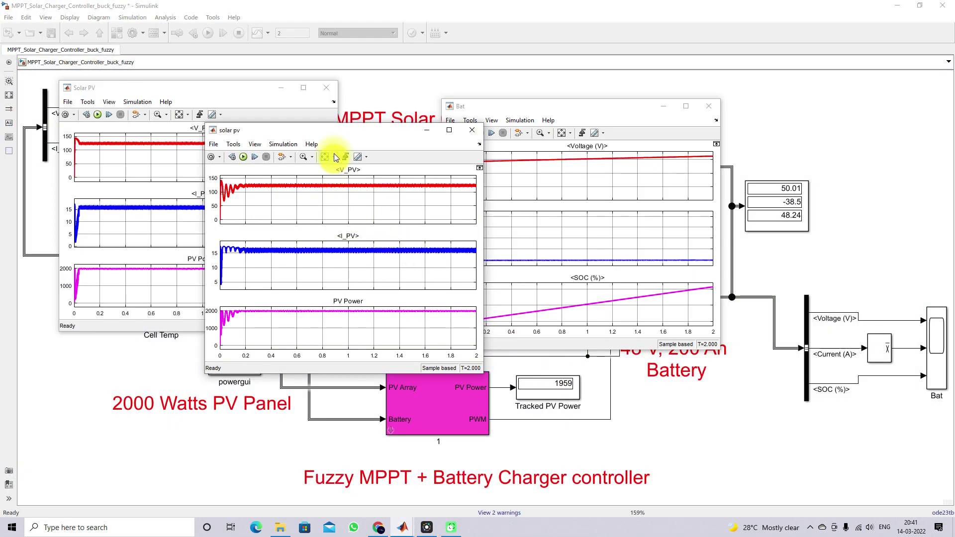
{"action": "left_click_drag", "start_coordinate": [334, 132], "coordinate": [470, 89]}
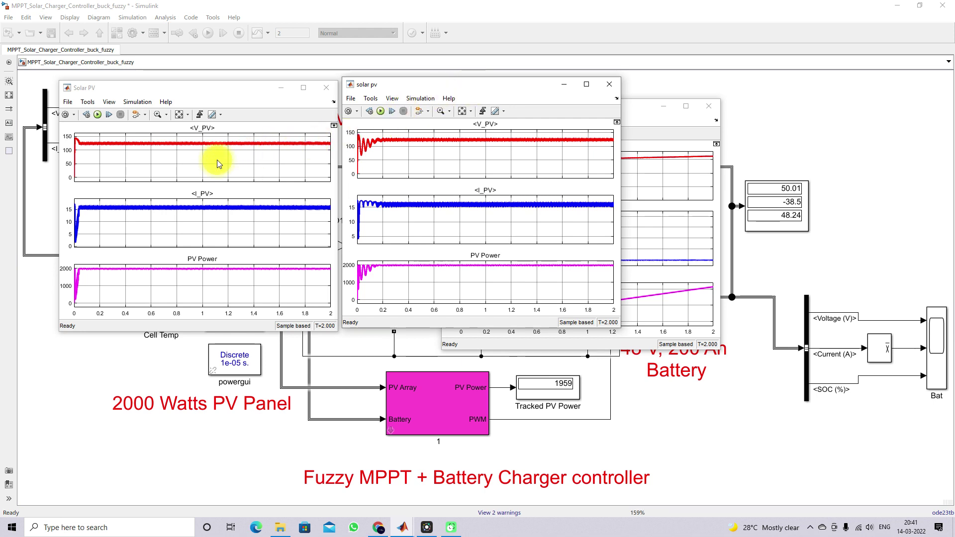
Circle the start-up portions of the PO model's V_PV, I_PV and PV Power curves, mark the fuzzy power curve's start, and exit pen mode
{"action": "key", "text": "F9"}
{"action": "mouse_move", "coordinate": [349, 163]}
{"action": "left_mouse_down"}
{"action": "mouse_move", "coordinate": [352, 154]}
{"action": "mouse_move", "coordinate": [383, 150]}
{"action": "mouse_move", "coordinate": [362, 131]}
{"action": "mouse_move", "coordinate": [356, 174]}
{"action": "left_mouse_up"}
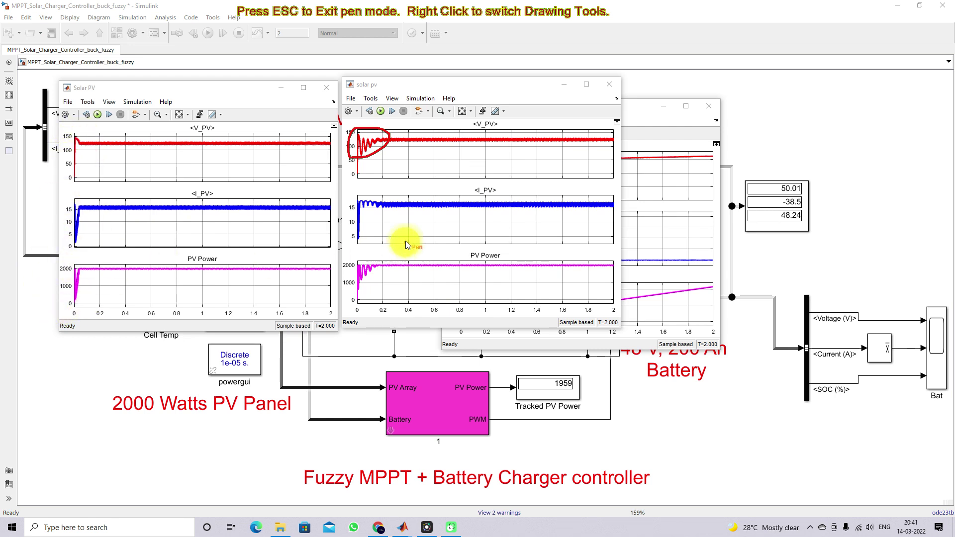
{"action": "mouse_move", "coordinate": [362, 213]}
{"action": "left_mouse_down"}
{"action": "mouse_move", "coordinate": [388, 205]}
{"action": "mouse_move", "coordinate": [349, 200]}
{"action": "left_mouse_up"}
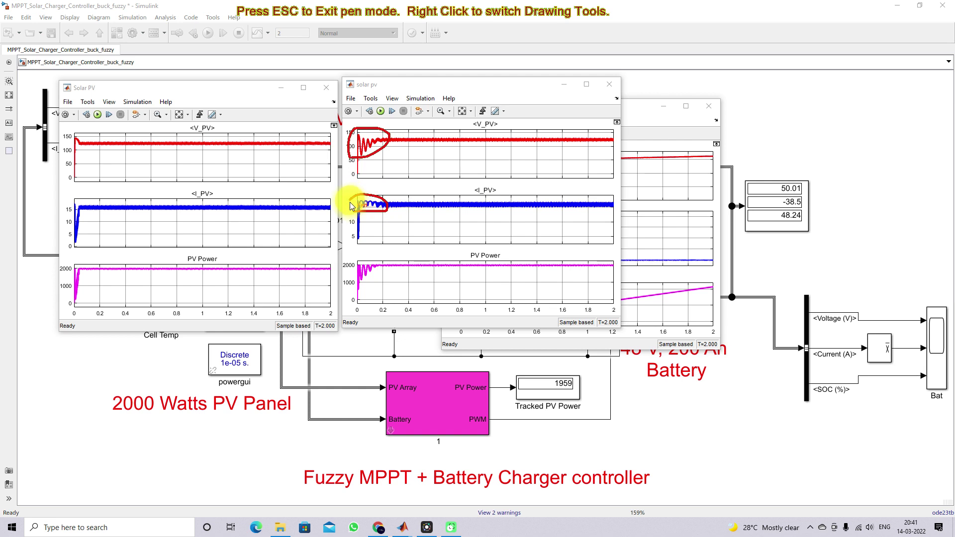
{"action": "mouse_move", "coordinate": [362, 277]}
{"action": "left_mouse_down"}
{"action": "mouse_move", "coordinate": [386, 265]}
{"action": "mouse_move", "coordinate": [365, 259]}
{"action": "mouse_move", "coordinate": [354, 274]}
{"action": "left_mouse_up"}
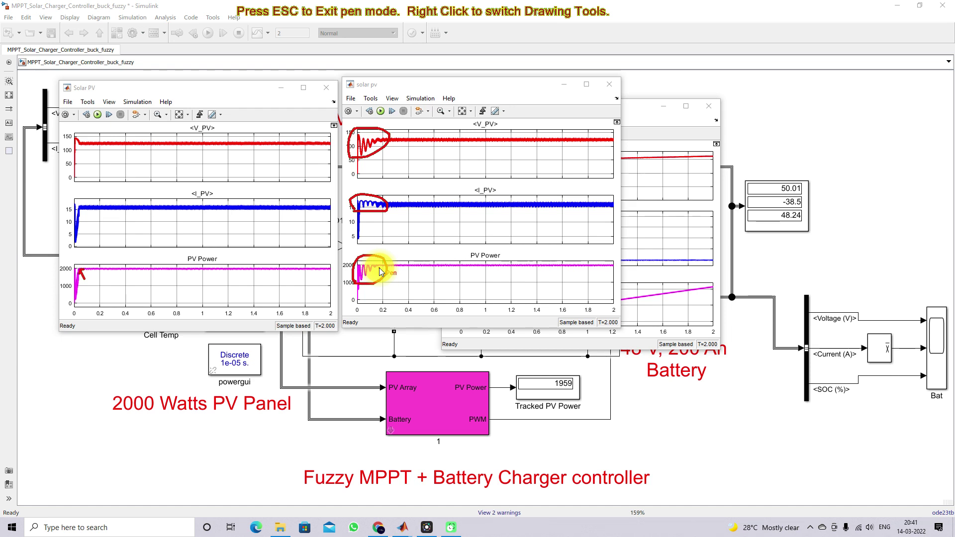
{"action": "key", "text": "Escape"}
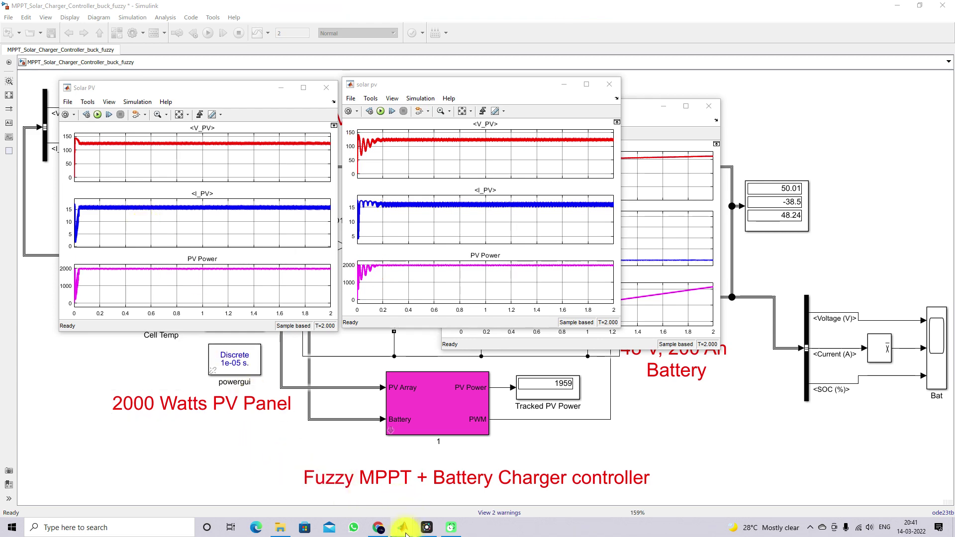
Bring up the Bat scopes of the fuzzy and PO models and place them side by side for comparison
{"action": "mouse_move", "coordinate": [405, 533]}
{"action": "mouse_move", "coordinate": [359, 492]}
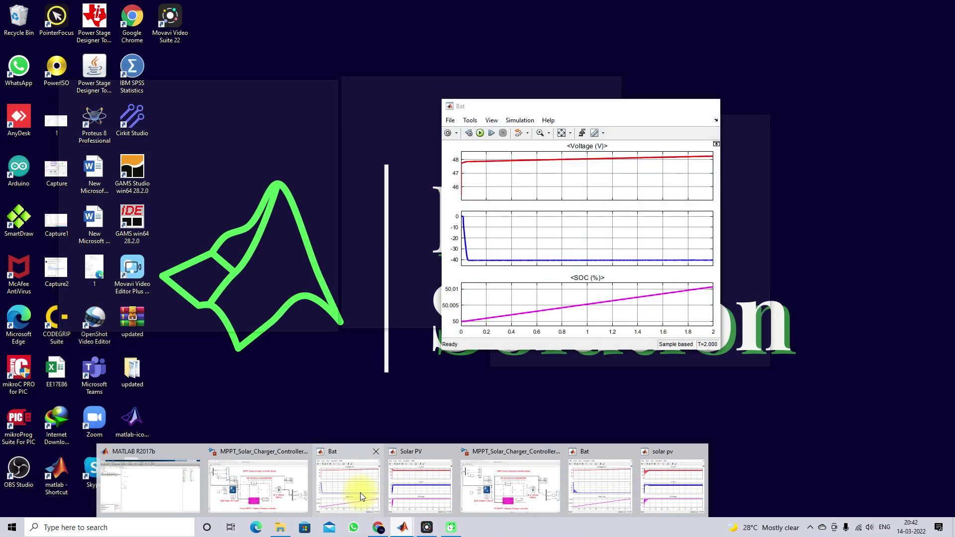
{"action": "left_click", "coordinate": [360, 495]}
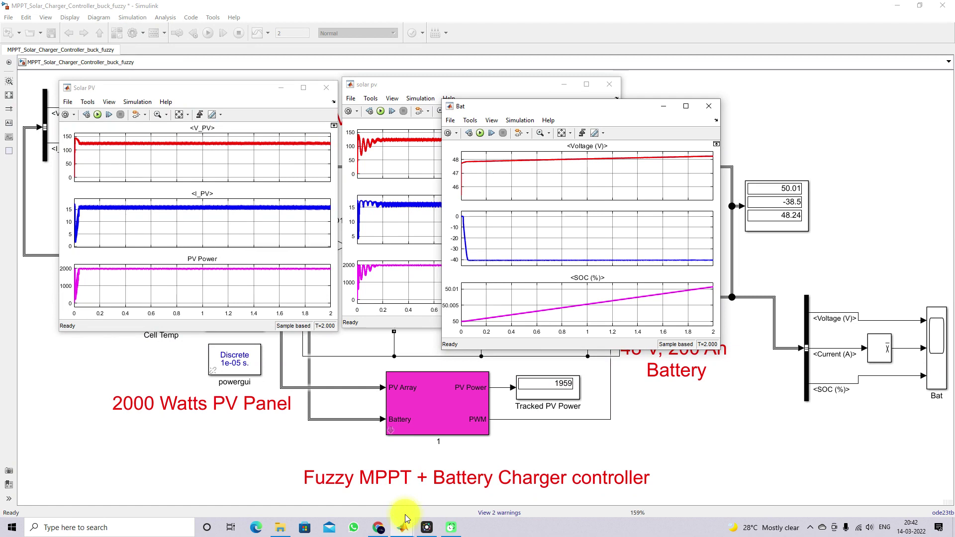
{"action": "mouse_move", "coordinate": [402, 526]}
{"action": "left_click", "coordinate": [674, 495]}
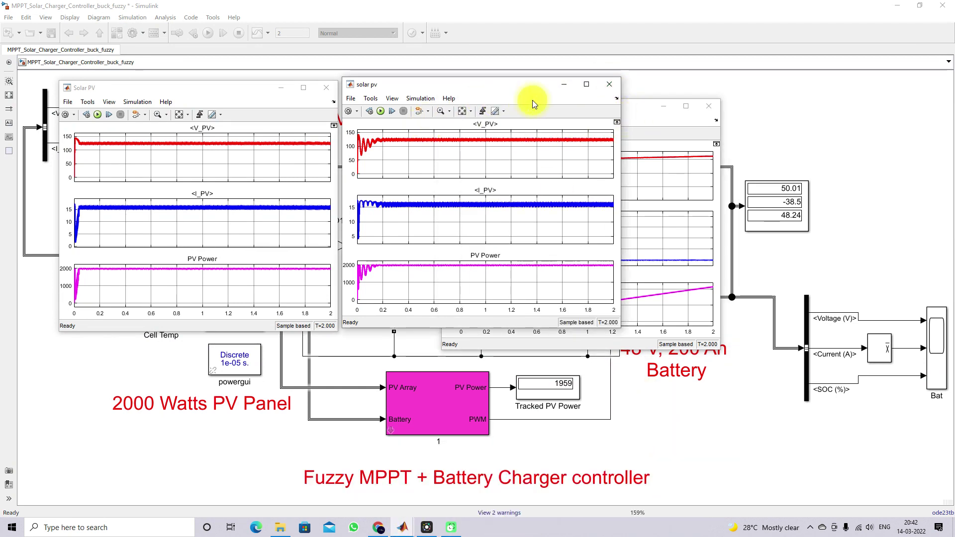
{"action": "left_click", "coordinate": [402, 526]}
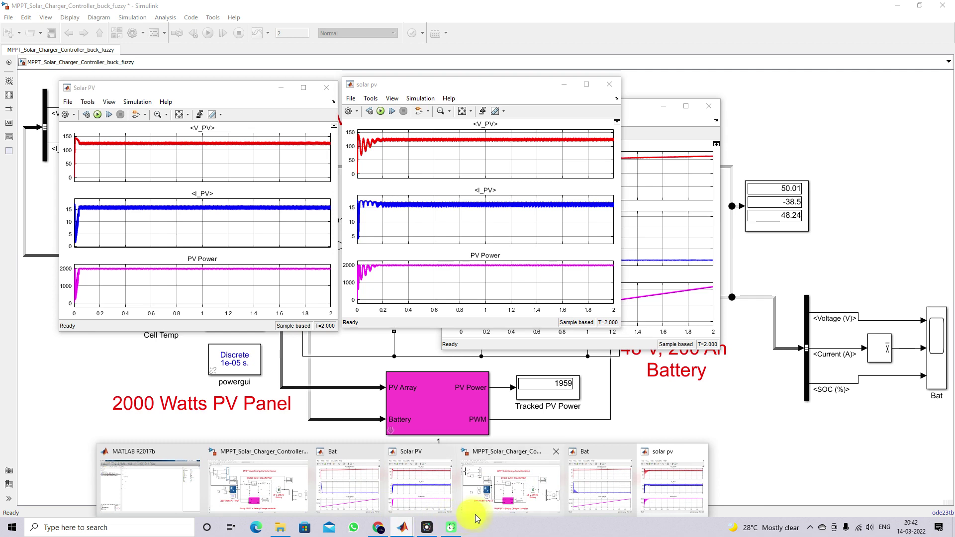
{"action": "left_click", "coordinate": [603, 494]}
{"action": "left_click", "coordinate": [628, 108]}
{"action": "left_click_drag", "start_coordinate": [628, 109], "coordinate": [389, 110]}
{"action": "left_click_drag", "start_coordinate": [520, 121], "coordinate": [509, 108]}
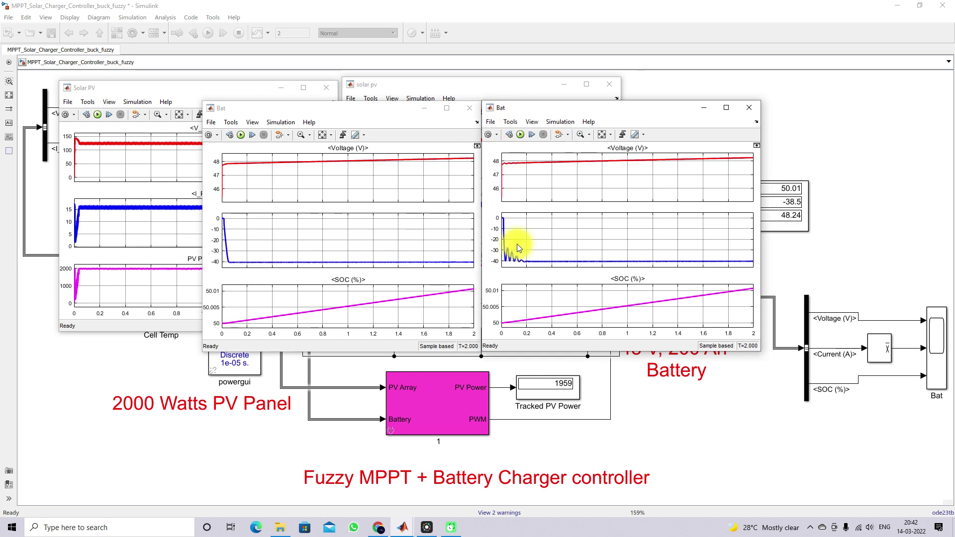
Circle the start-up portion of the battery current curve in the PO and fuzzy Bat scopes, and exit pen mode
{"action": "key", "text": "ctrl+shift+d"}
{"action": "mouse_move", "coordinate": [516, 246]}
{"action": "left_mouse_down"}
{"action": "mouse_move", "coordinate": [494, 264]}
{"action": "mouse_move", "coordinate": [532, 260]}
{"action": "mouse_move", "coordinate": [513, 242]}
{"action": "left_mouse_up"}
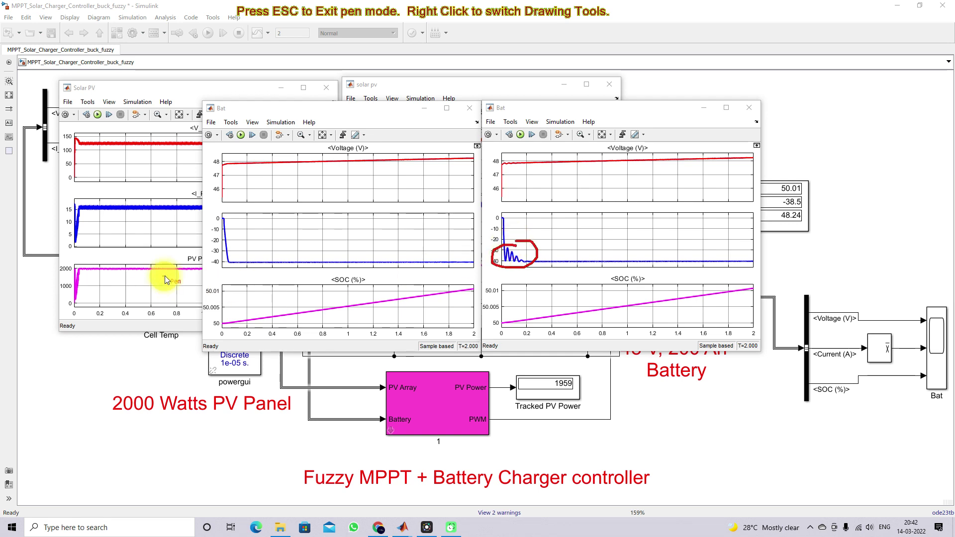
{"action": "left_click_drag", "start_coordinate": [222, 257], "coordinate": [239, 249]}
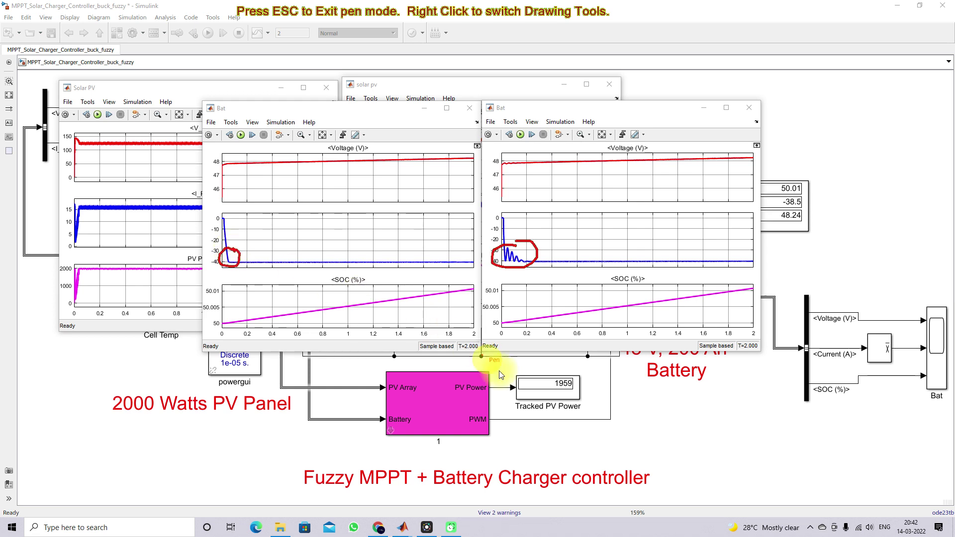
{"action": "key", "text": "Escape"}
In the fuzzy model, move the Solar Radiation constant aside and connect the Step block to the PV panel's irradiance input instead
{"action": "left_click", "coordinate": [667, 423]}
{"action": "left_click", "coordinate": [180, 286]}
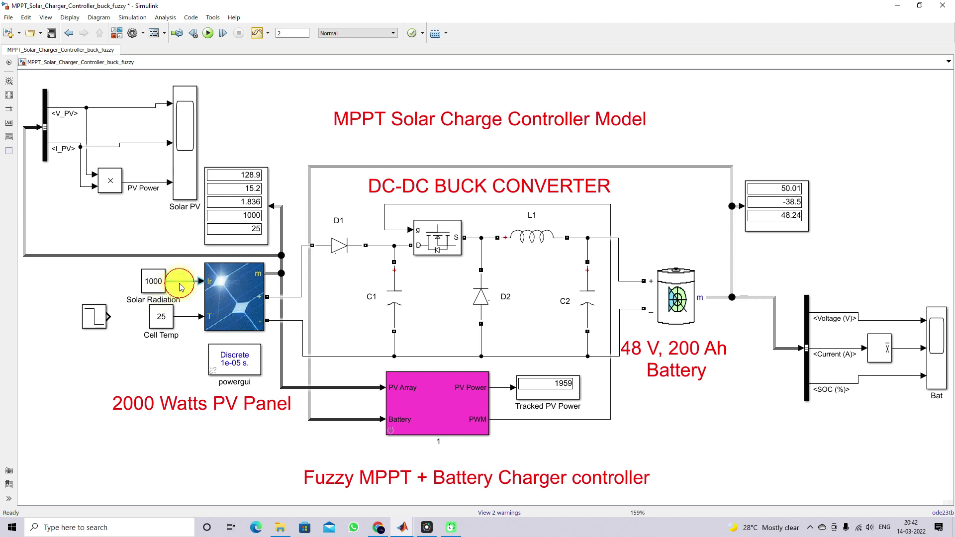
{"action": "left_click_drag", "start_coordinate": [154, 282], "coordinate": [71, 282]}
{"action": "left_click_drag", "start_coordinate": [99, 319], "coordinate": [199, 281]}
Check the initial and final values in the fuzzy model's Step block parameters and close them
{"action": "left_click", "coordinate": [160, 283]}
{"action": "double_click", "coordinate": [159, 282]}
{"action": "double_click", "coordinate": [223, 280]}
{"action": "double_click", "coordinate": [219, 307]}
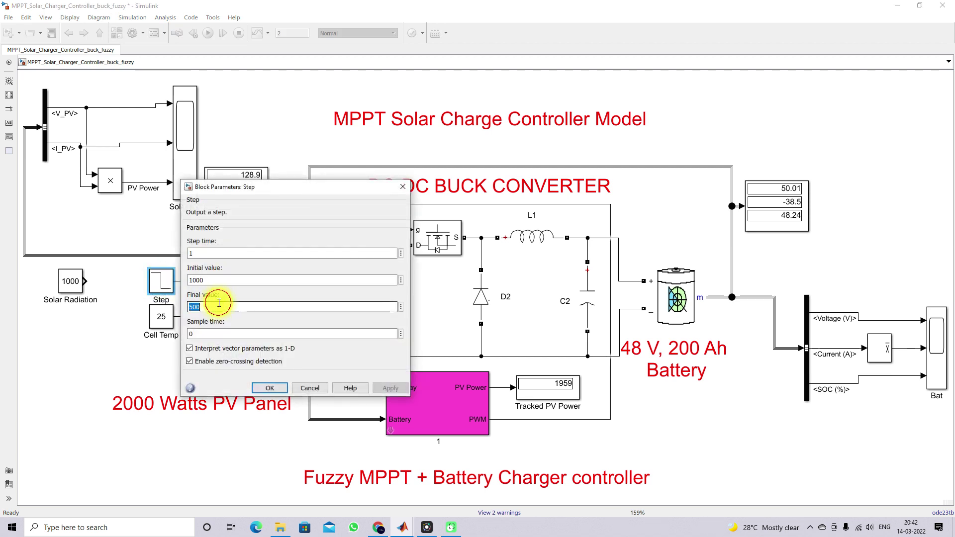
{"action": "left_click", "coordinate": [268, 388]}
Run the fuzzy model with the step irradiance and place its Bat scope beside its Solar PV scope
{"action": "left_click", "coordinate": [208, 32]}
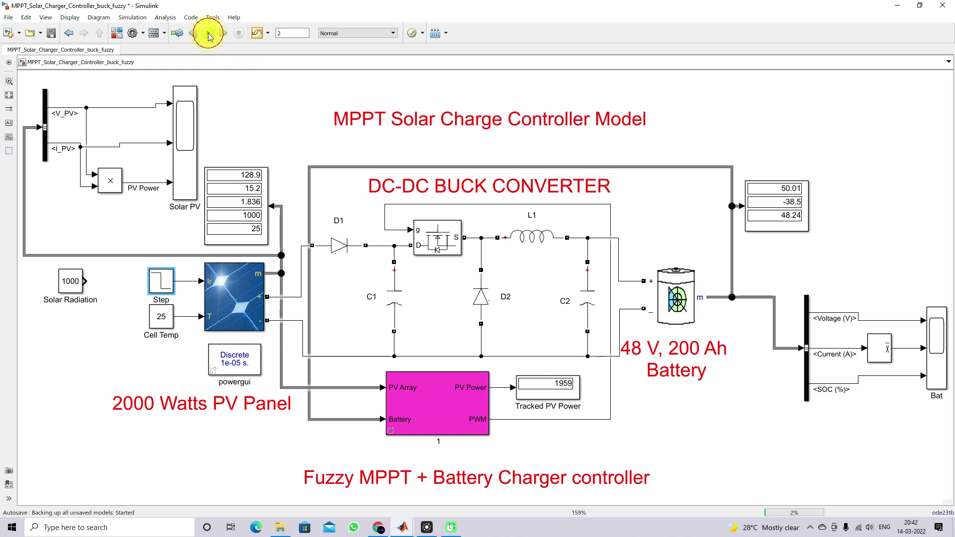
{"action": "mouse_move", "coordinate": [402, 527]}
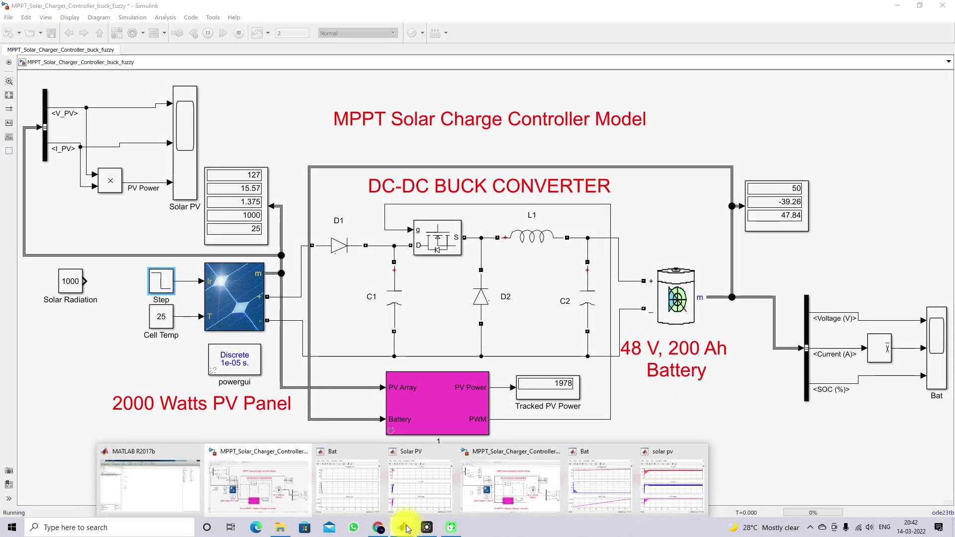
{"action": "mouse_move", "coordinate": [323, 484]}
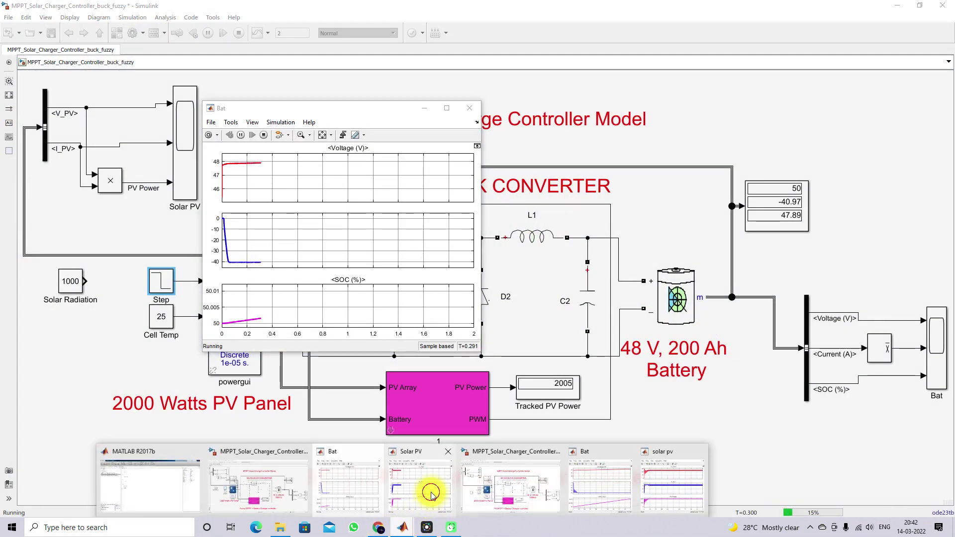
{"action": "left_click", "coordinate": [428, 488]}
{"action": "left_click", "coordinate": [354, 106]}
{"action": "left_click_drag", "start_coordinate": [354, 106], "coordinate": [498, 86]}
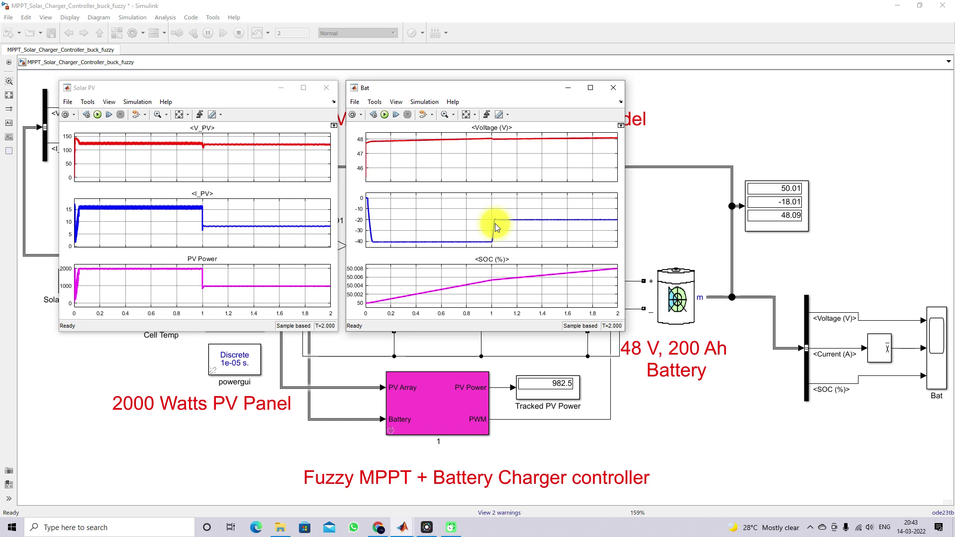
In the PO model, replace the Solar Radiation constant at the PV panel's irradiance input with the Step block
{"action": "left_click", "coordinate": [434, 387]}
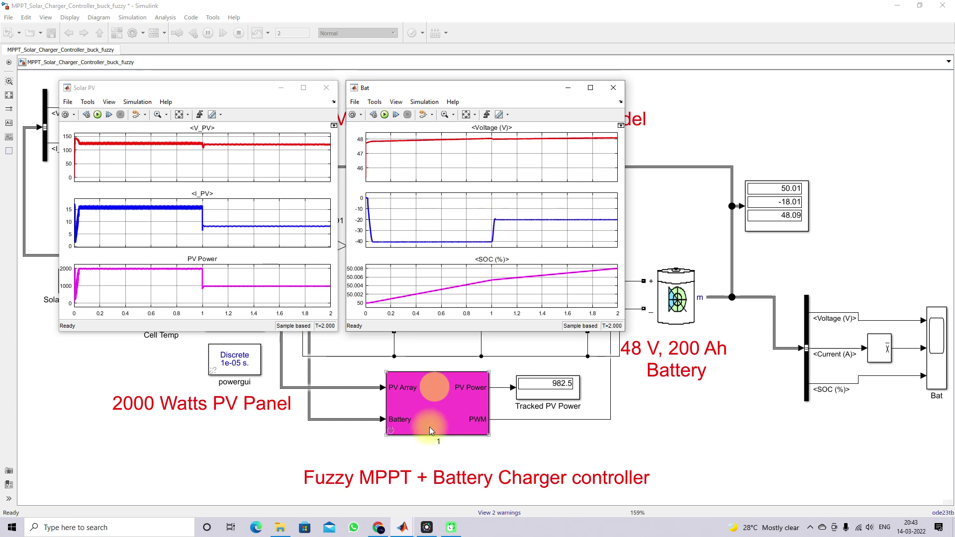
{"action": "mouse_move", "coordinate": [402, 526]}
{"action": "left_click", "coordinate": [475, 477]}
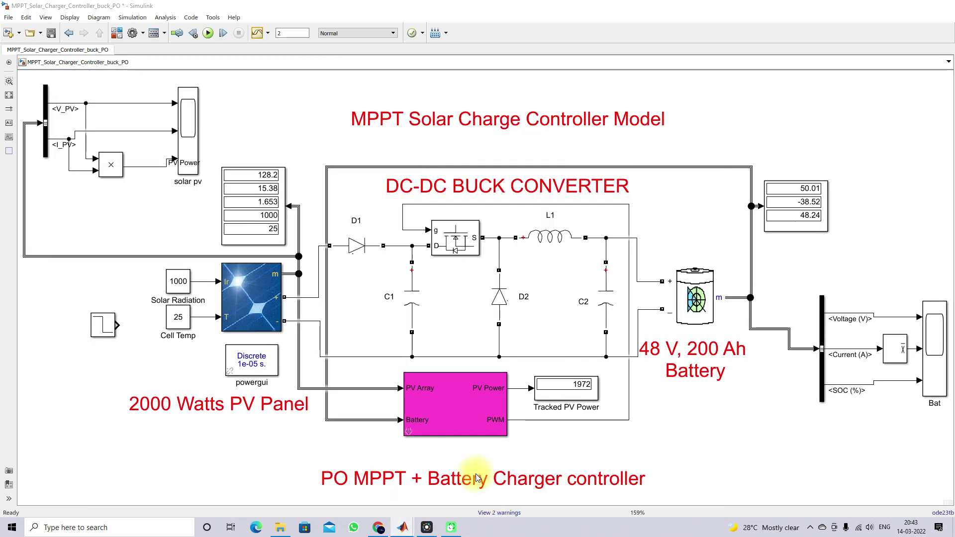
{"action": "left_click_drag", "start_coordinate": [188, 282], "coordinate": [79, 282]}
{"action": "left_click_drag", "start_coordinate": [103, 326], "coordinate": [191, 289]}
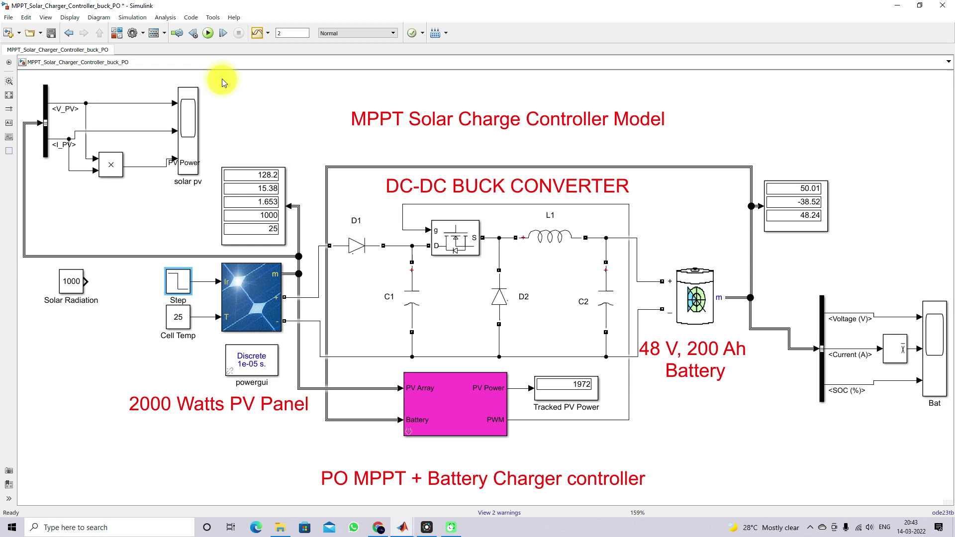
Run the PO model with the step irradiance and place its solar pv scope beside its Bat scope
{"action": "left_click", "coordinate": [208, 32]}
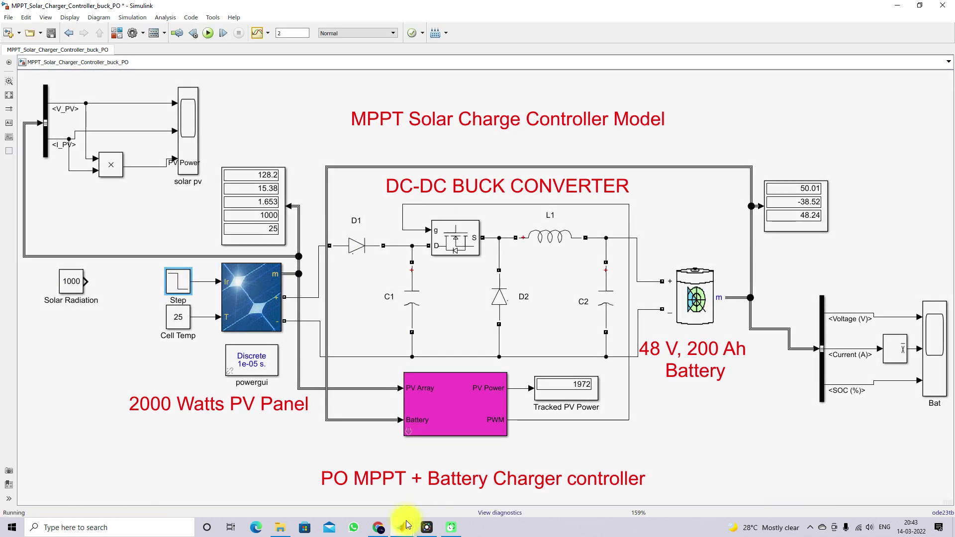
{"action": "mouse_move", "coordinate": [402, 527]}
{"action": "left_click", "coordinate": [581, 499]}
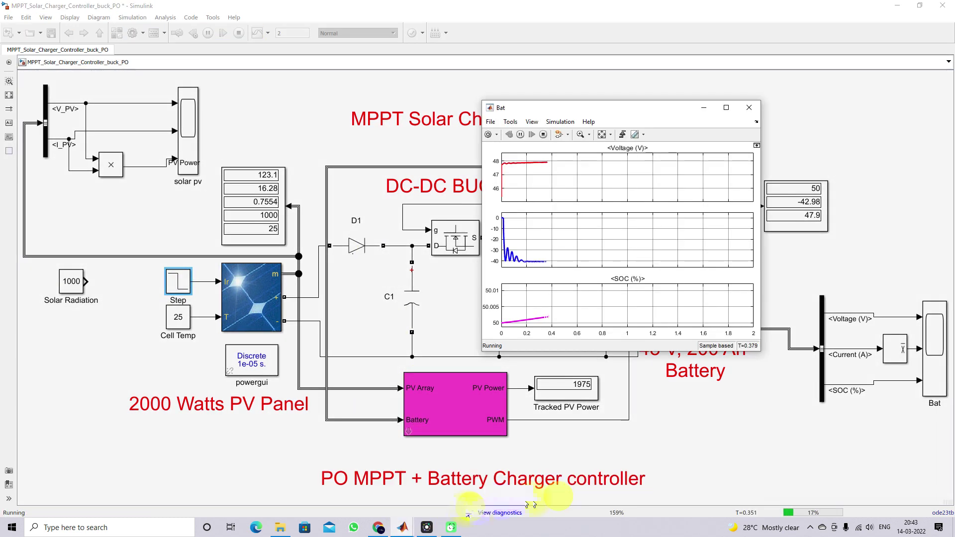
{"action": "left_click", "coordinate": [666, 490]}
{"action": "left_click_drag", "start_coordinate": [512, 89], "coordinate": [350, 94]}
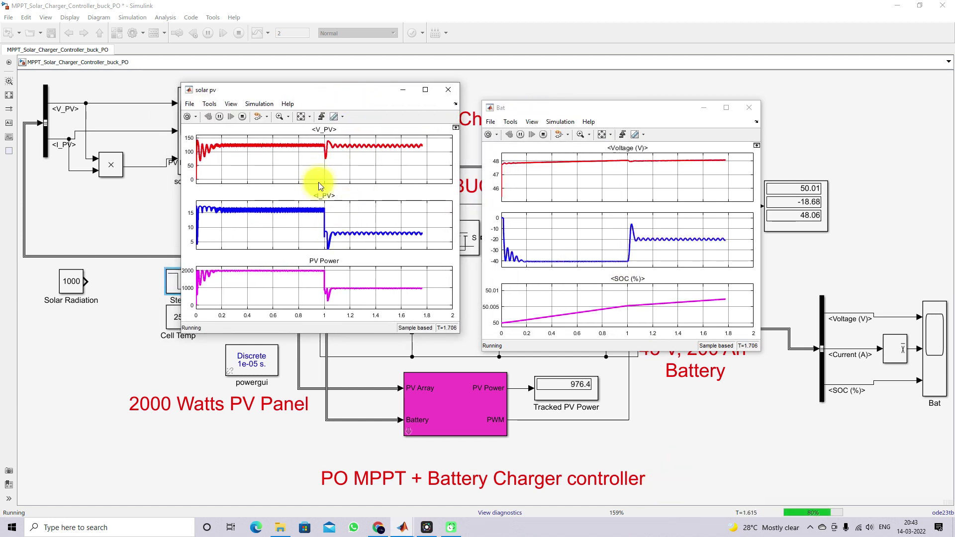
Mark the PO model's V_PV, I_PV, PV Power and battery current curves after the irradiance step at 1 s
{"action": "key", "text": "ctrl+shift+d"}
{"action": "left_click_drag", "start_coordinate": [337, 150], "coordinate": [352, 151]}
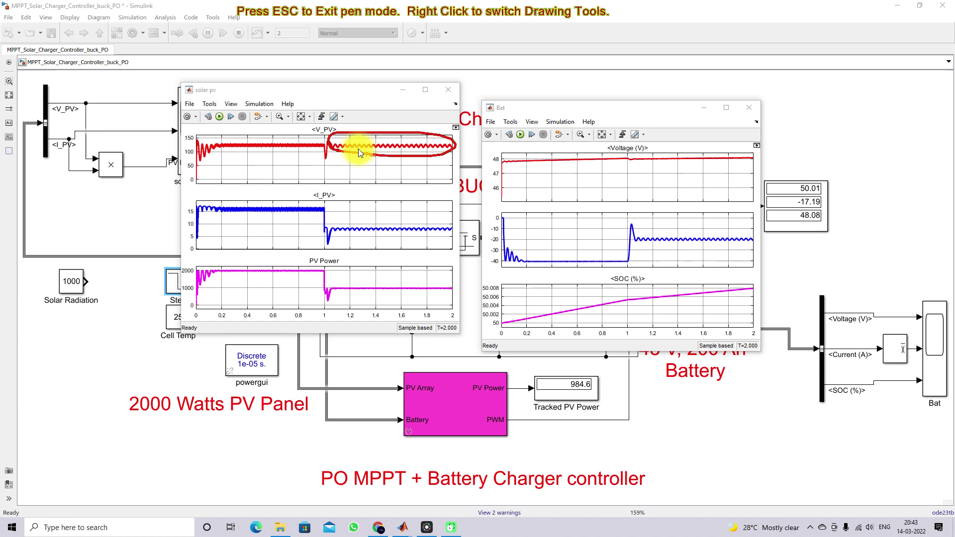
{"action": "mouse_move", "coordinate": [352, 221]}
{"action": "left_mouse_down"}
{"action": "mouse_move", "coordinate": [374, 224]}
{"action": "mouse_move", "coordinate": [381, 215]}
{"action": "left_mouse_up"}
{"action": "mouse_move", "coordinate": [330, 294]}
{"action": "left_mouse_down"}
{"action": "mouse_move", "coordinate": [320, 292]}
{"action": "mouse_move", "coordinate": [330, 307]}
{"action": "left_mouse_up"}
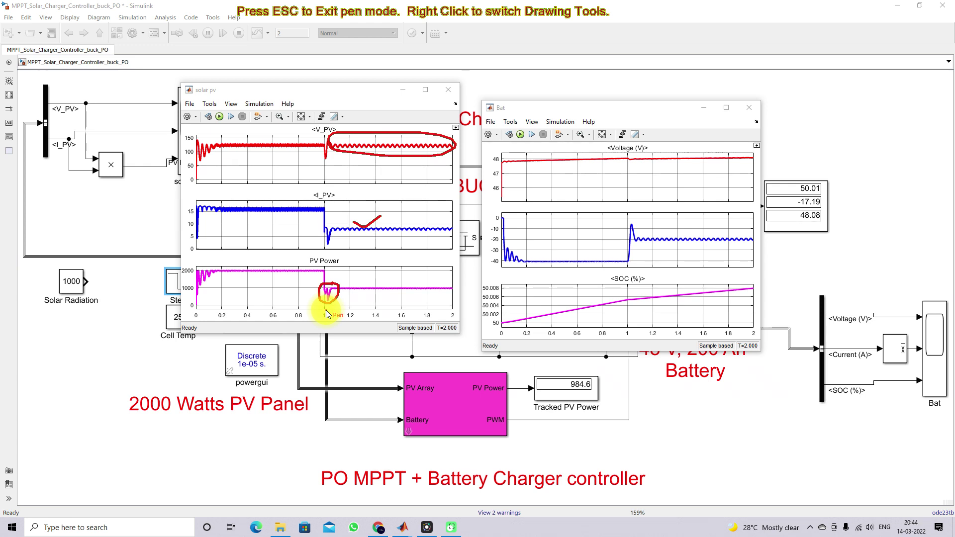
{"action": "mouse_move", "coordinate": [645, 222]}
{"action": "left_mouse_down"}
{"action": "mouse_move", "coordinate": [619, 222]}
{"action": "mouse_move", "coordinate": [612, 234]}
{"action": "mouse_move", "coordinate": [632, 249]}
{"action": "mouse_move", "coordinate": [674, 252]}
{"action": "mouse_move", "coordinate": [753, 250]}
{"action": "mouse_move", "coordinate": [757, 236]}
{"action": "mouse_move", "coordinate": [639, 222]}
{"action": "left_mouse_up"}
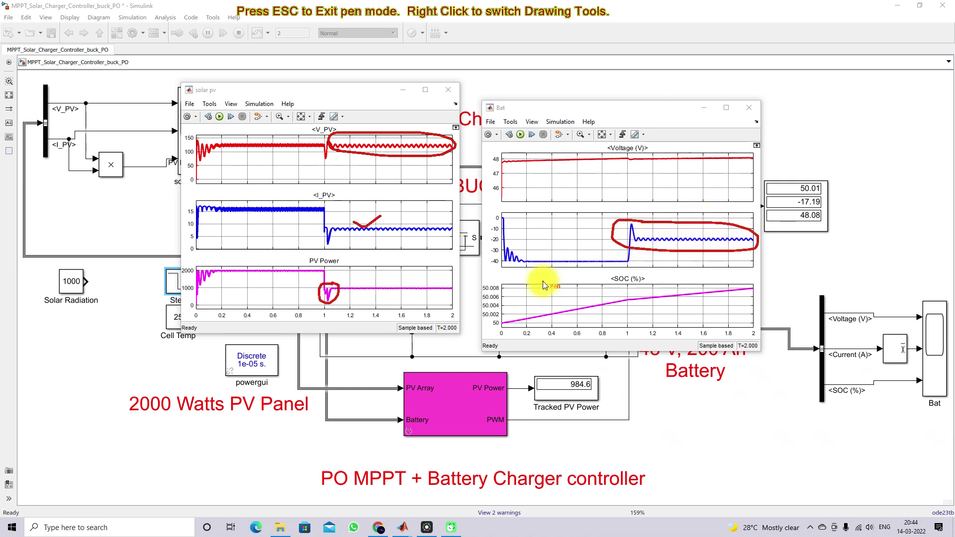
Leave pen mode and place the fuzzy model's Bat scope beside the PO model's Bat scope to compare the step responses
{"action": "left_click", "coordinate": [405, 525]}
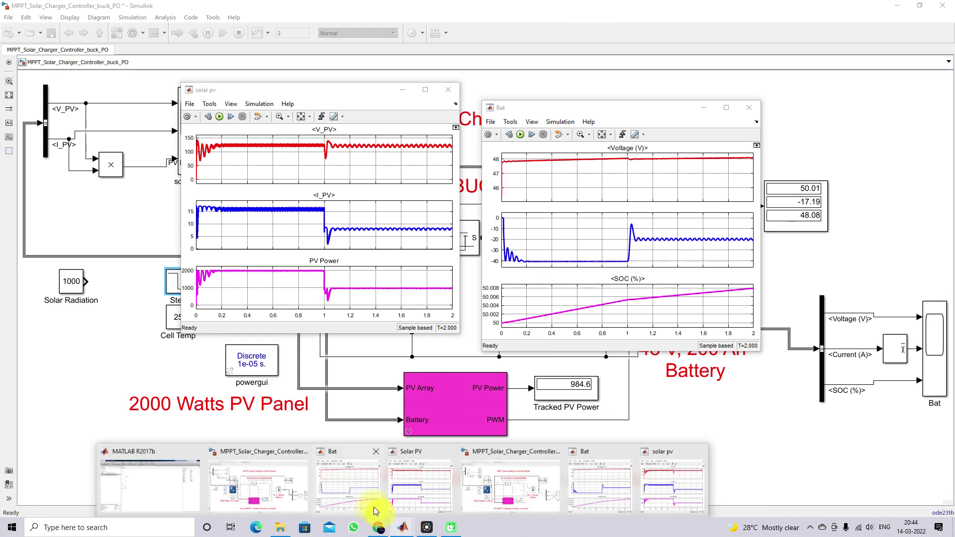
{"action": "left_click", "coordinate": [367, 504]}
{"action": "left_click_drag", "start_coordinate": [450, 88], "coordinate": [547, 81]}
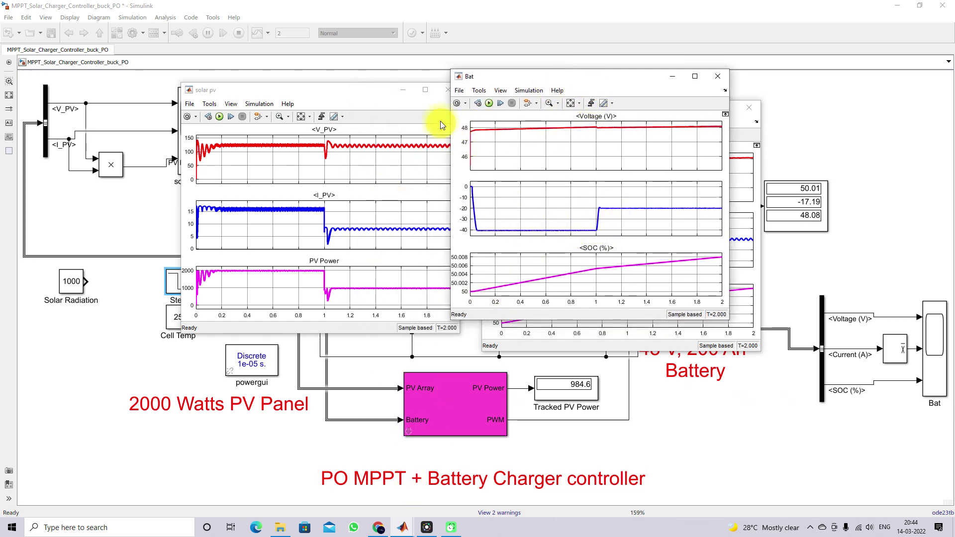
{"action": "left_click_drag", "start_coordinate": [526, 82], "coordinate": [277, 109]}
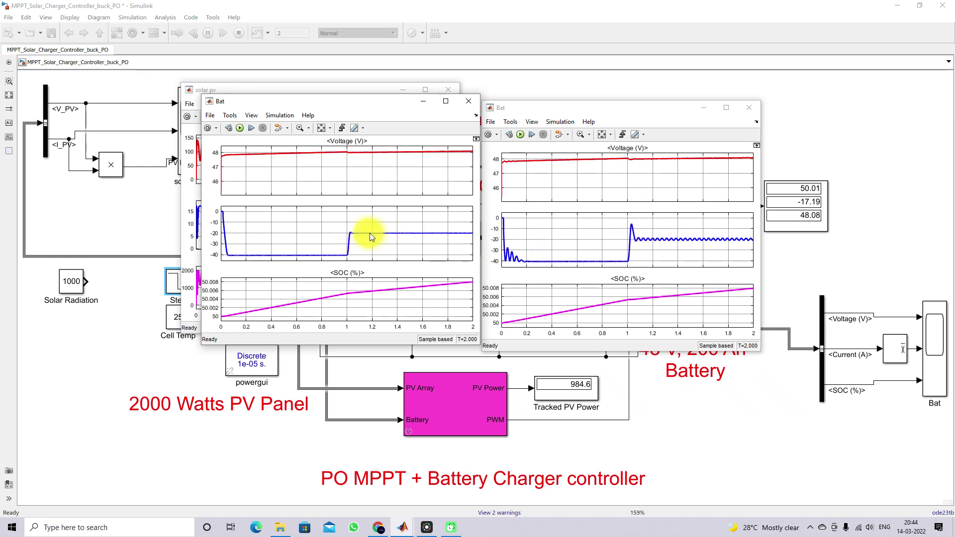
Bring up the fuzzy Solar PV and PO solar pv scopes and place them side by side to compare the step responses
{"action": "left_click", "coordinate": [404, 527]}
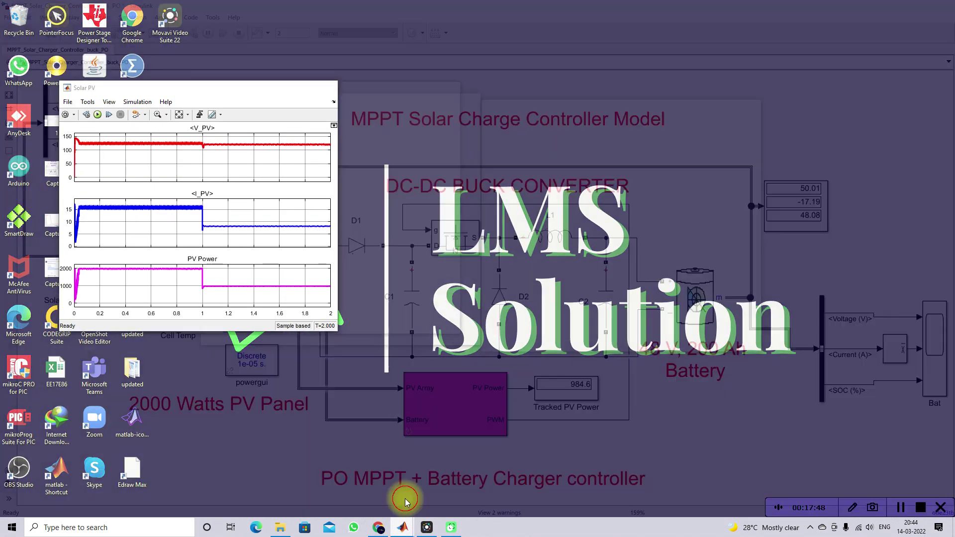
{"action": "left_click", "coordinate": [404, 498]}
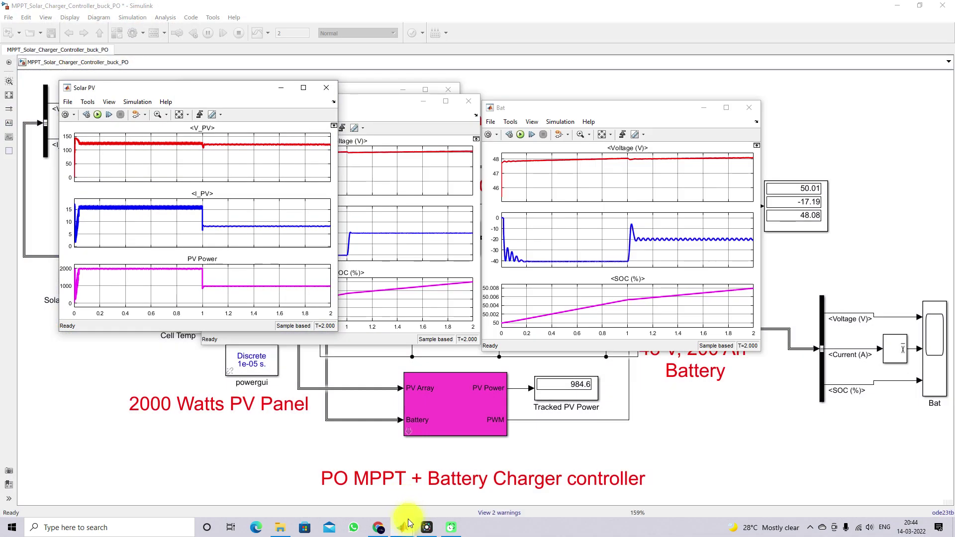
{"action": "left_click", "coordinate": [665, 476]}
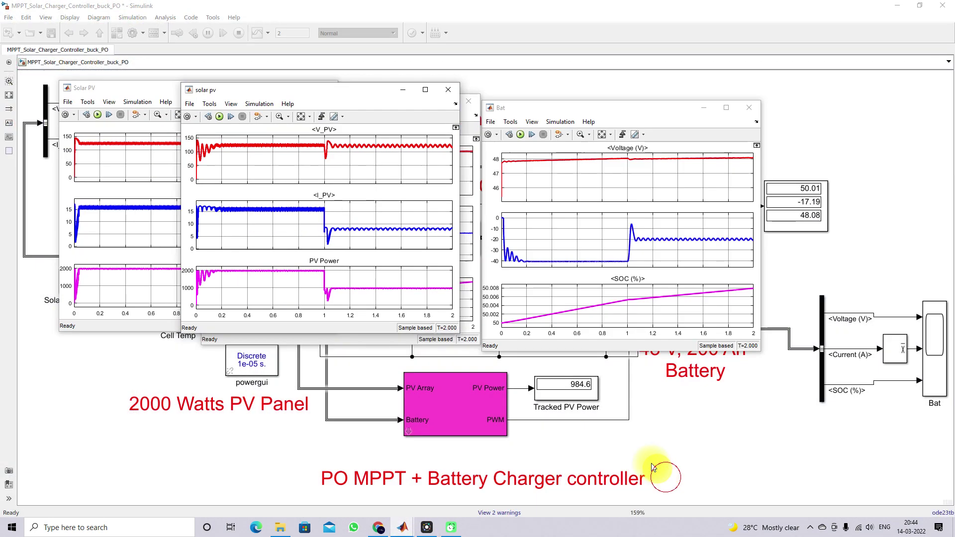
{"action": "left_click_drag", "start_coordinate": [279, 88], "coordinate": [446, 95]}
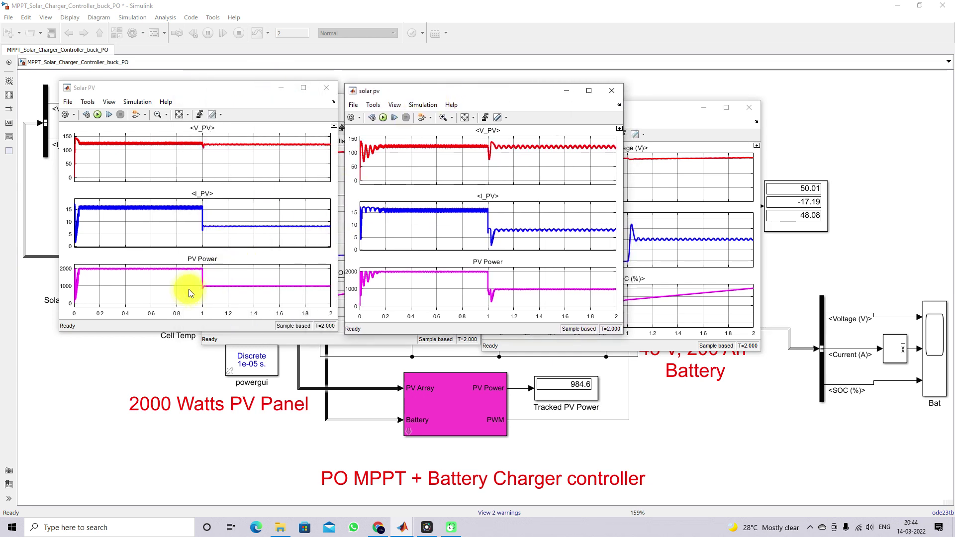